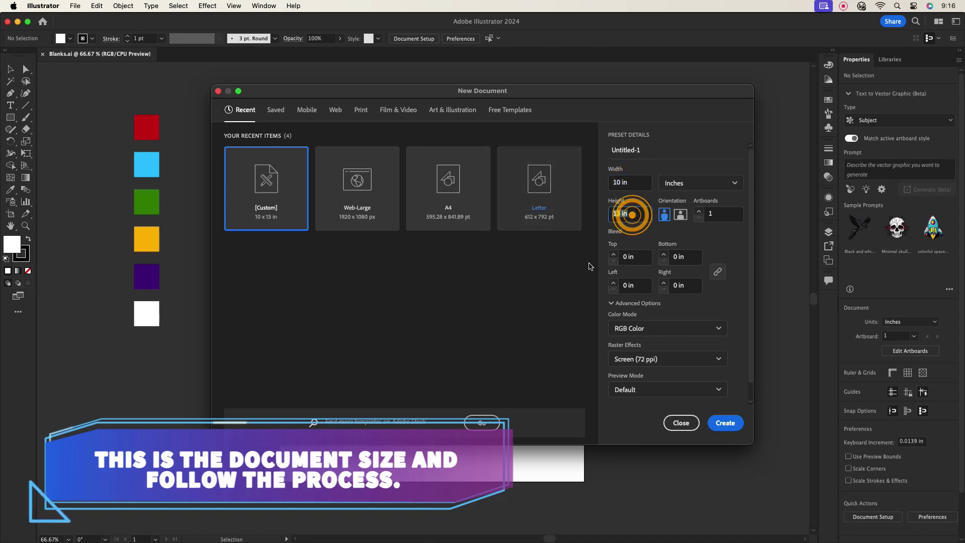
Step: Create a 9 in by 9 in circle and place it around the middle of the artboard
left_click(681, 423)
left_click_drag(10, 117, 56, 143)
left_click(387, 201)
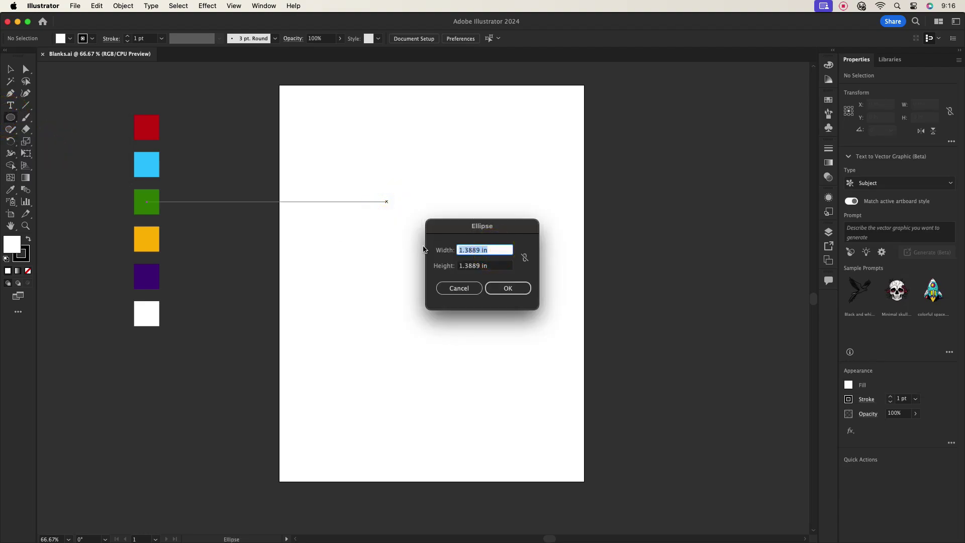
type("9")
key("Return")
left_click(9, 69)
left_click_drag(475, 282, 391, 227)
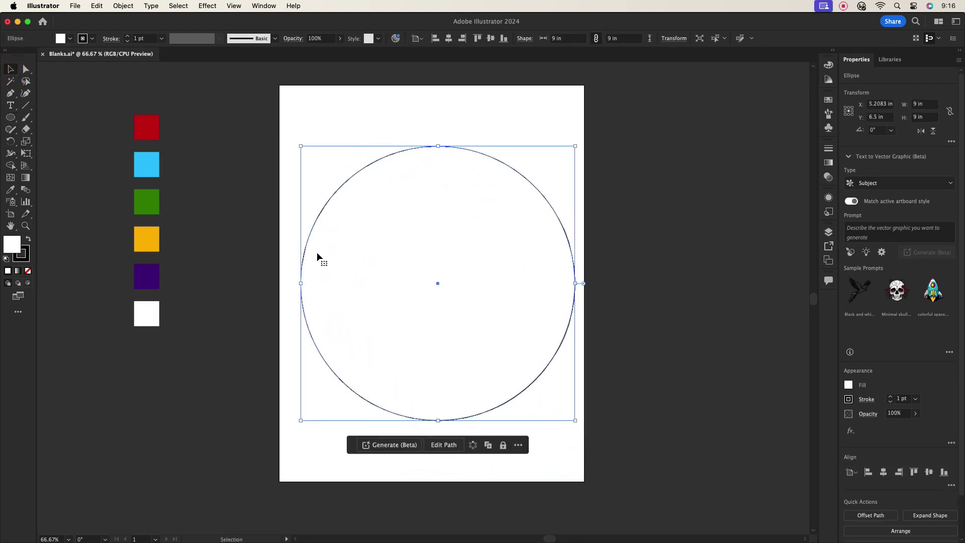
Step: Remove the large circle's stroke and fill it with the red sampled from the palette square
left_click(28, 262)
left_click(28, 270)
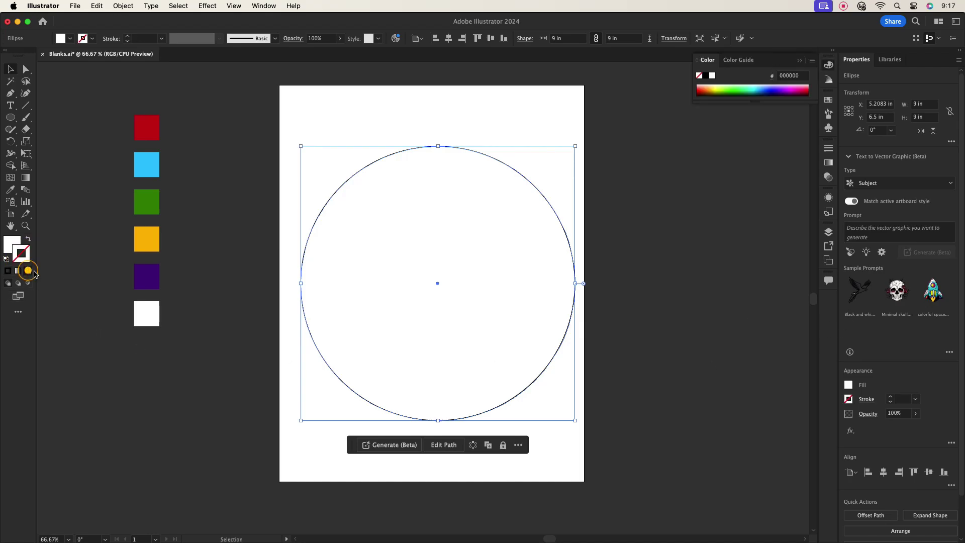
left_click(11, 191)
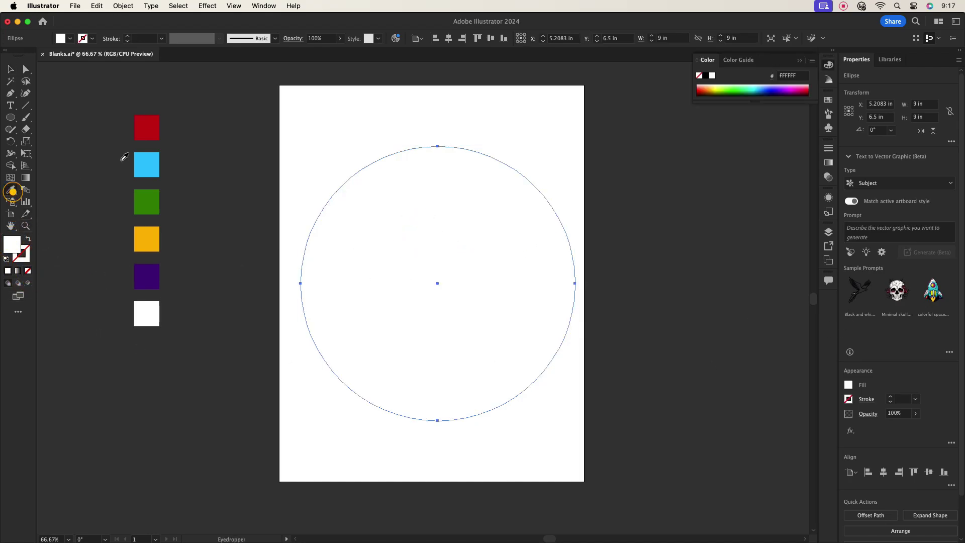
left_click(146, 128)
left_click(10, 69)
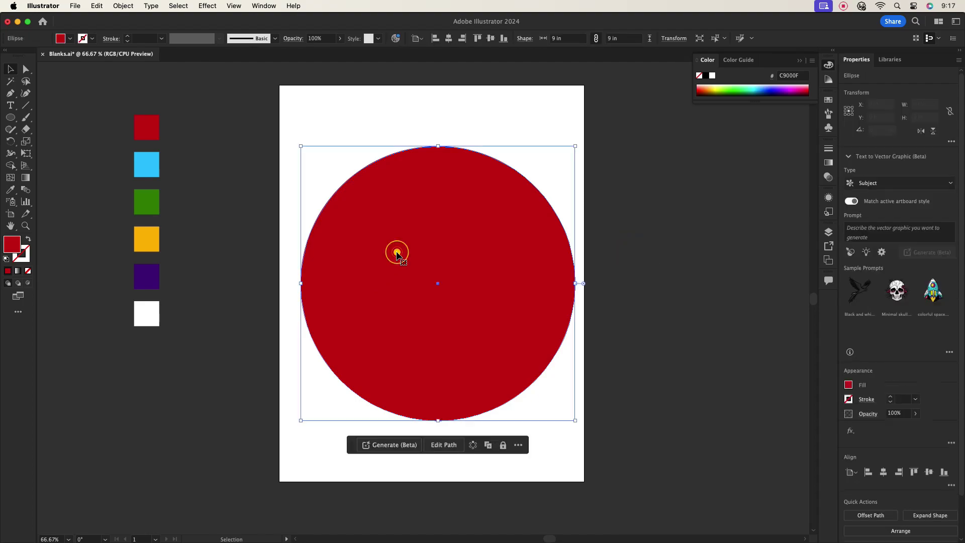
Step: Draw a vertical line about 5.92 in long from above the circle to its centre and give it a 2 pt stroke
left_click_drag(26, 106, 58, 101)
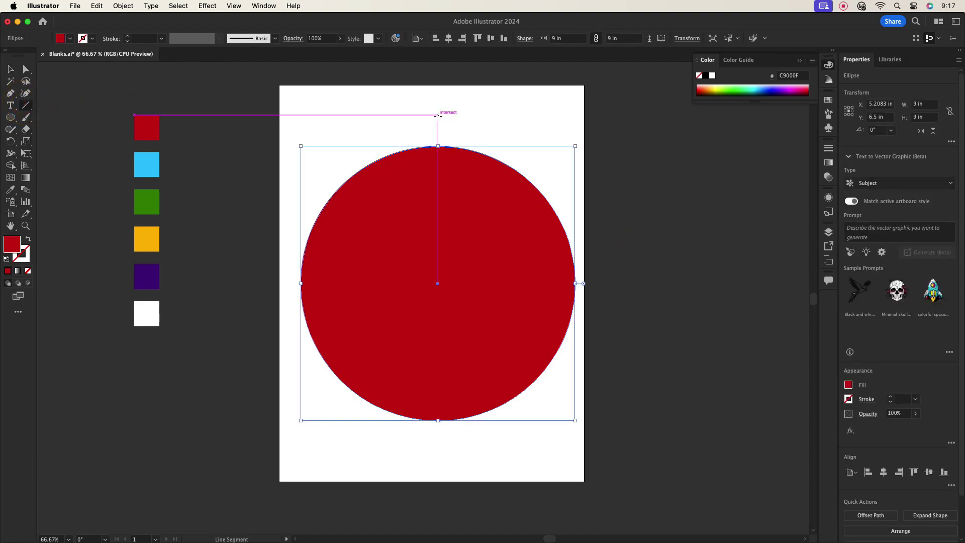
left_click_drag(438, 103, 438, 284)
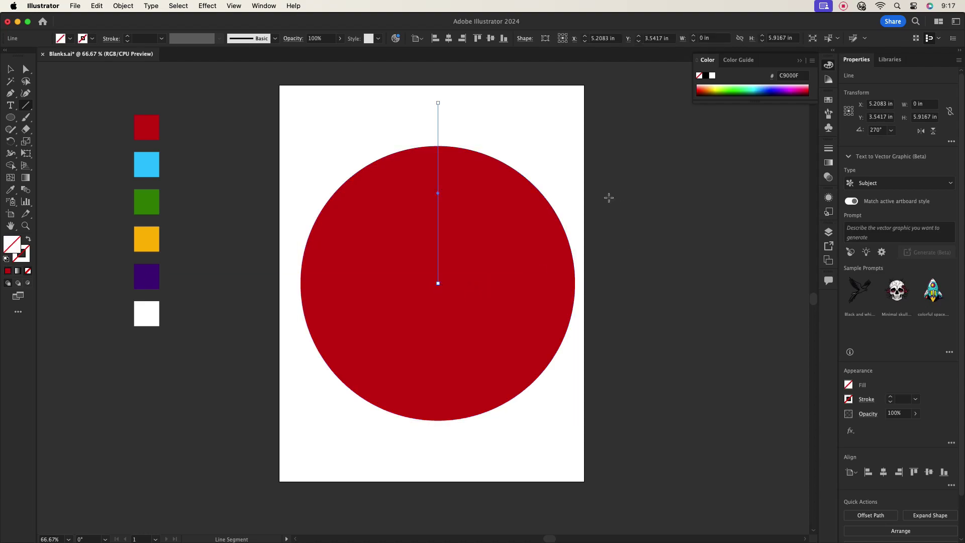
left_click(9, 70)
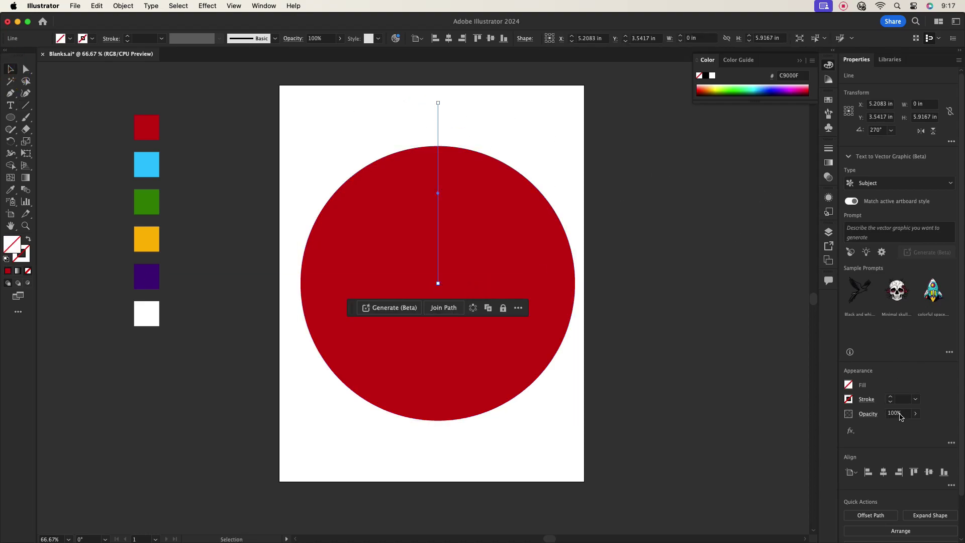
left_click(915, 399)
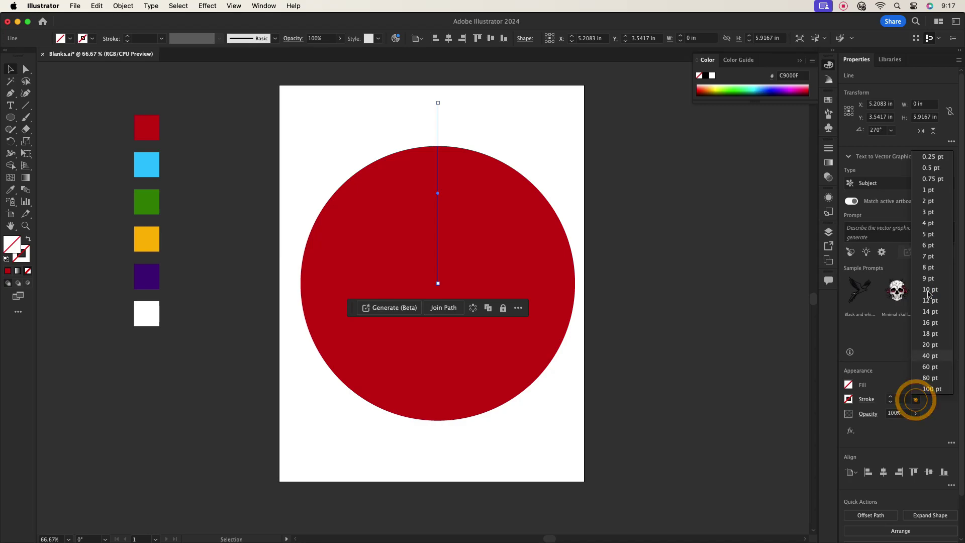
left_click(933, 200)
left_click(506, 117)
left_click_drag(408, 107, 452, 132)
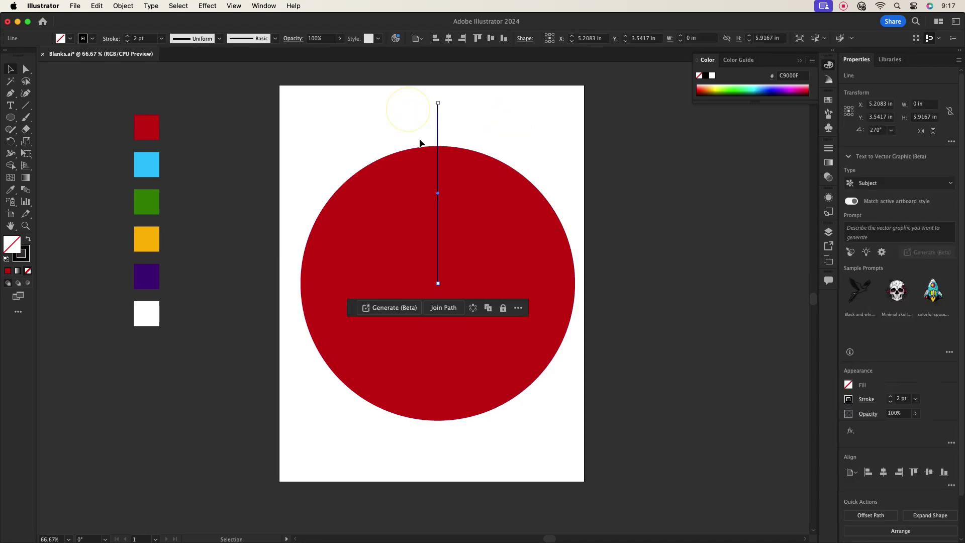
Step: Copy the line by rotating it 360/5 degrees about the circle's centre and repeat until five evenly spaced lines radiate from it
left_click(11, 130)
left_click(9, 141)
left_click(9, 142)
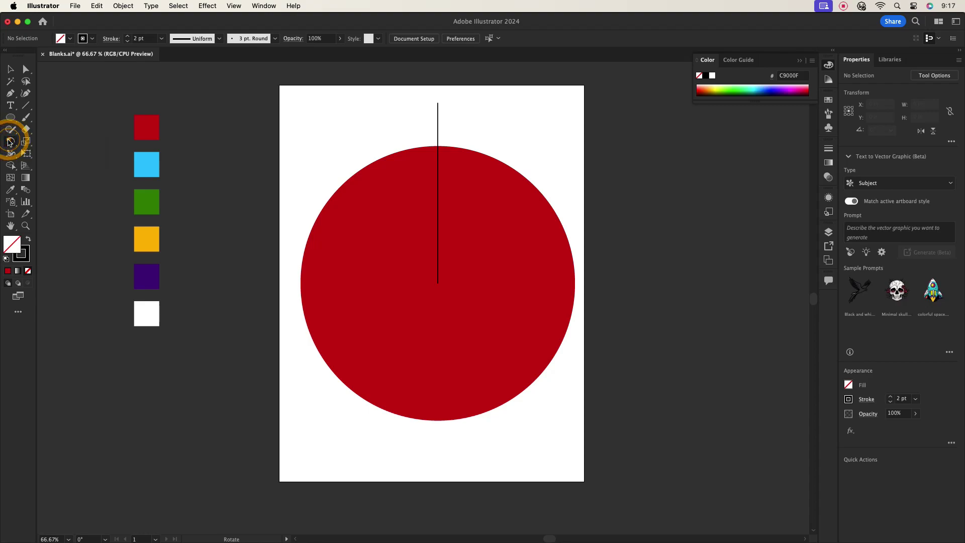
left_click(8, 68)
left_click_drag(401, 101, 475, 152)
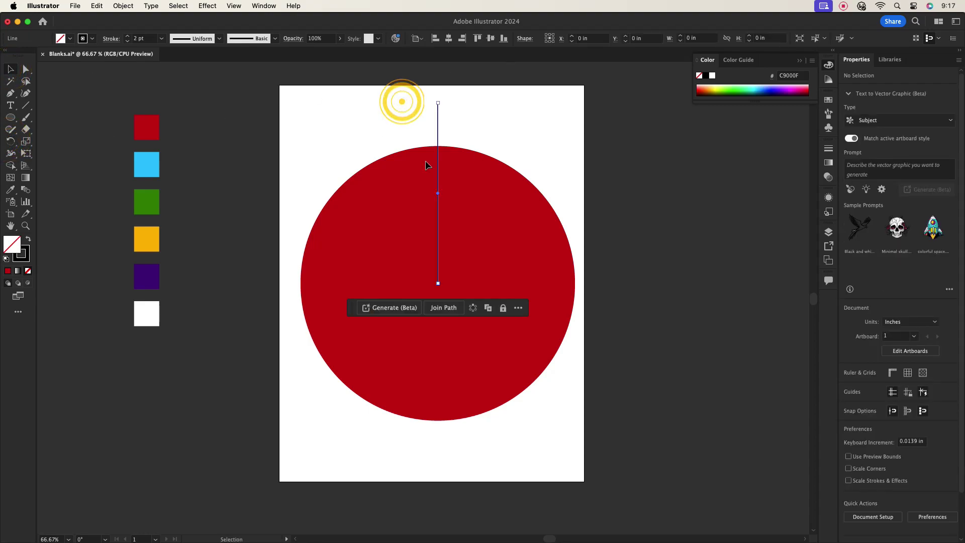
left_click(10, 142)
scroll(461, 196, "up", 3)
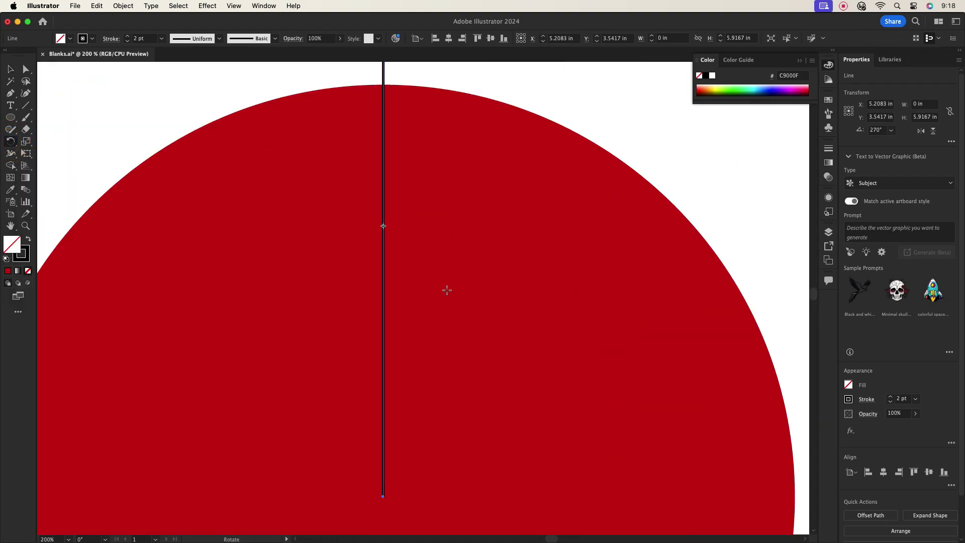
left_click(383, 495, "alt")
left_click(633, 271)
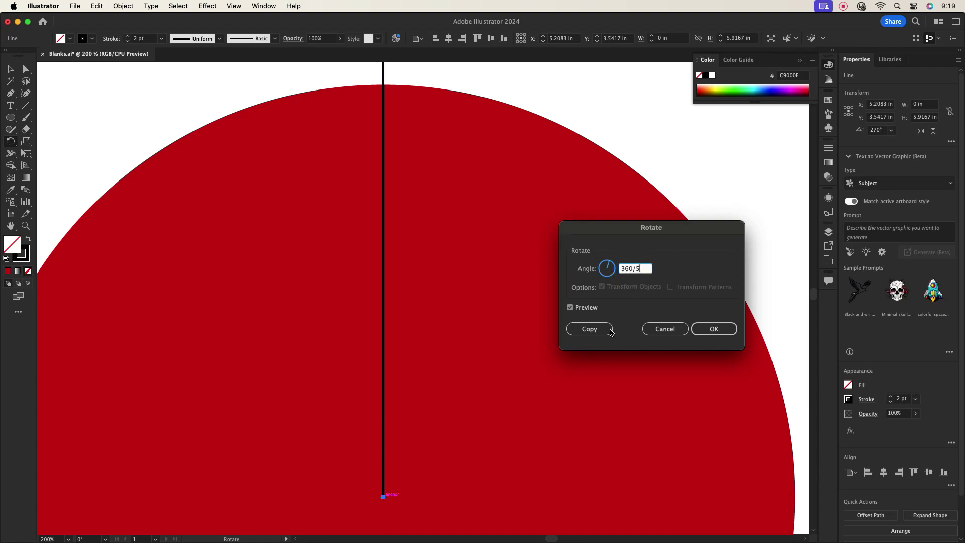
left_click(595, 331)
key("super+d")
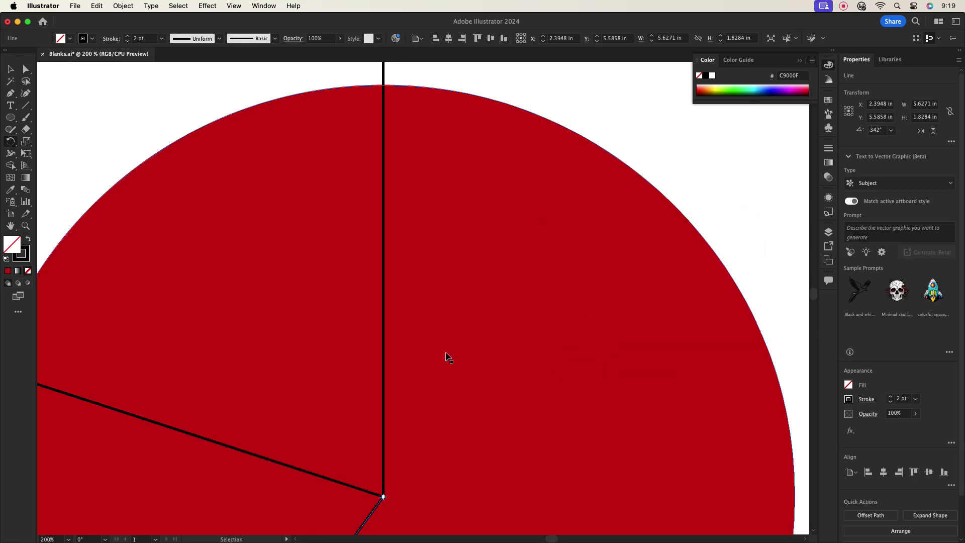
key("super+d")
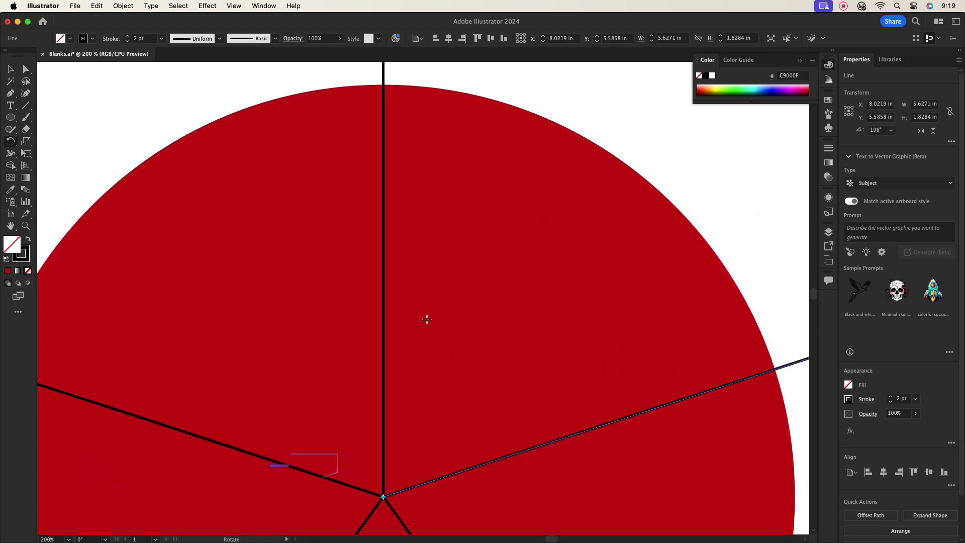
Step: Split the circle along the five lines into five separate wedges with the Shape Builder tool
scroll(539, 324, "down", 2)
left_click(10, 70)
left_click_drag(257, 175, 668, 522)
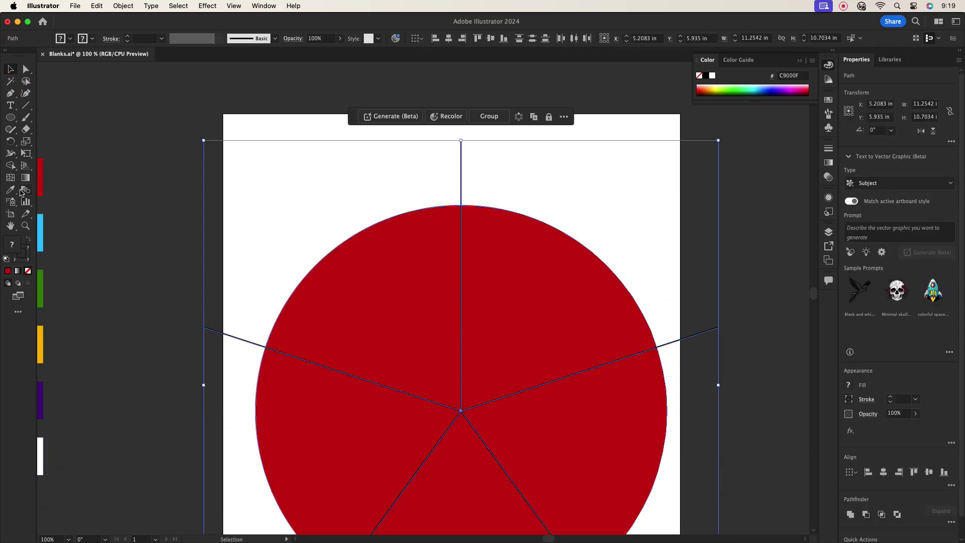
left_click(11, 165)
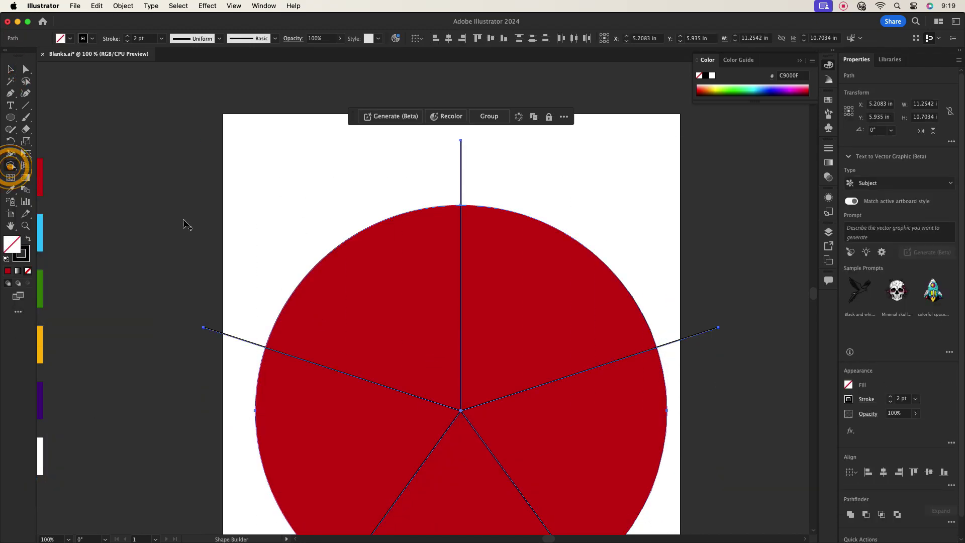
left_click(421, 310)
left_click(560, 297)
left_click(581, 416)
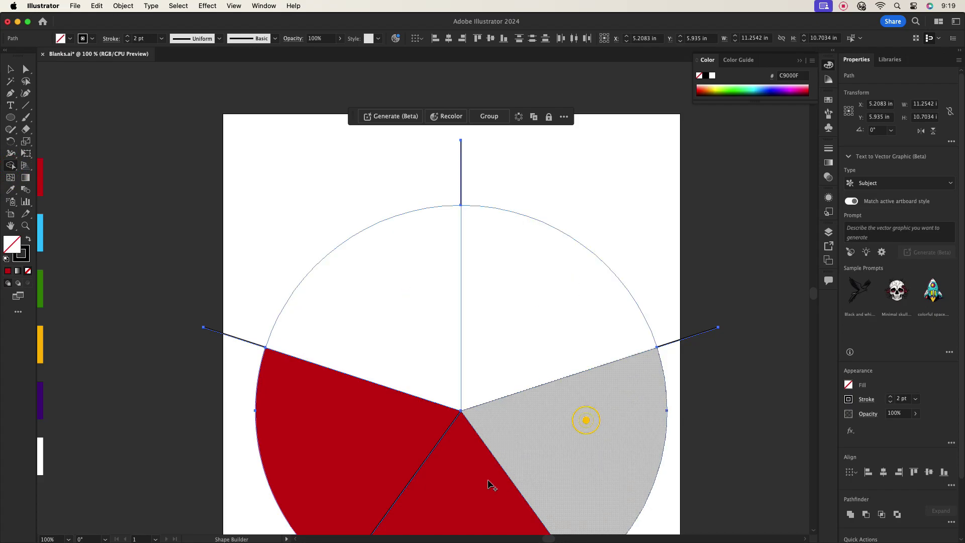
left_click(483, 478)
left_click(338, 442)
left_click(8, 69)
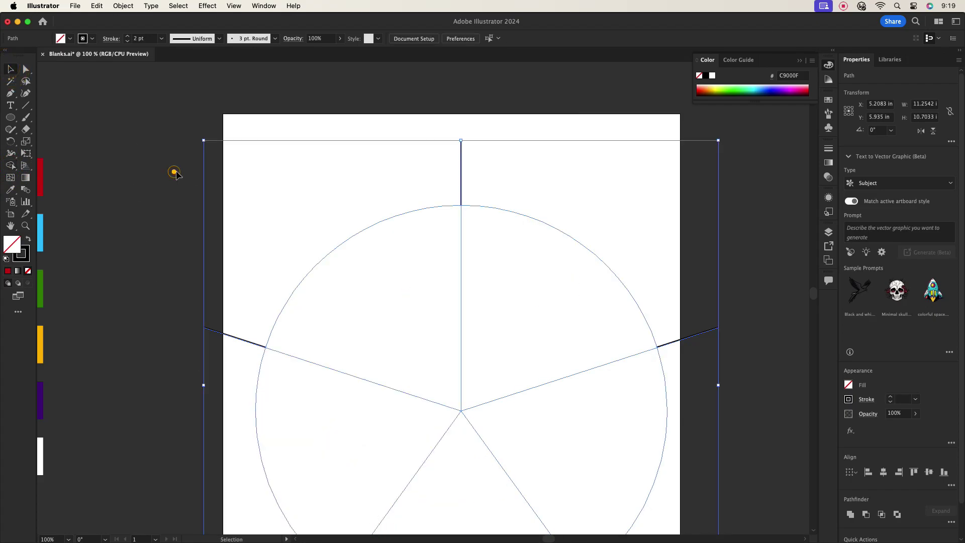
Step: Delete the five leftover line ends outside the circle
key("Delete")
key("super+minus")
left_click(410, 176)
key("Delete")
left_click_drag(580, 284, 581, 332)
key("Delete")
left_click(505, 485)
key("Delete")
left_click_drag(311, 503, 252, 445)
key("Delete")
left_click_drag(236, 279, 249, 312)
key("Delete")
Step: Fill the upper-left wedge with the red sampled from the palette
left_click_drag(349, 261, 349, 262)
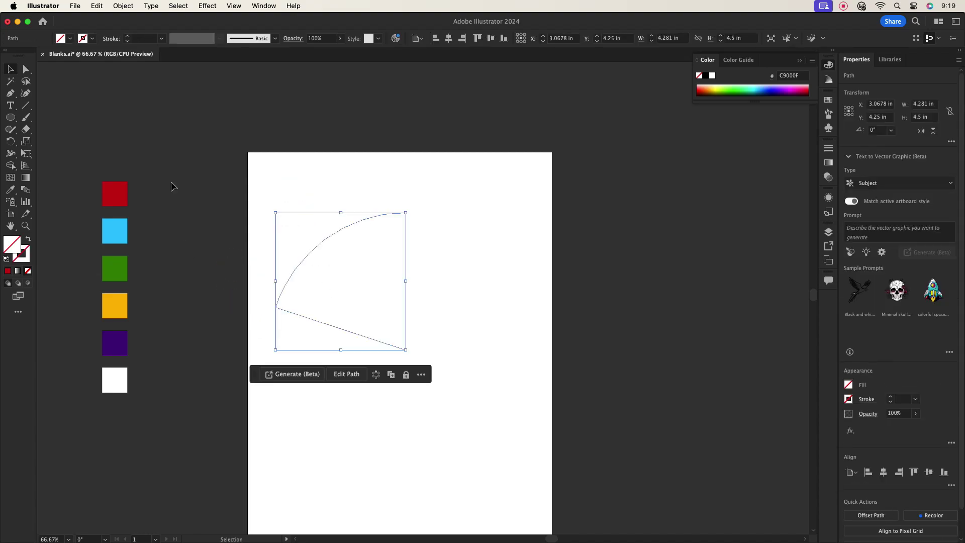
left_click(11, 190)
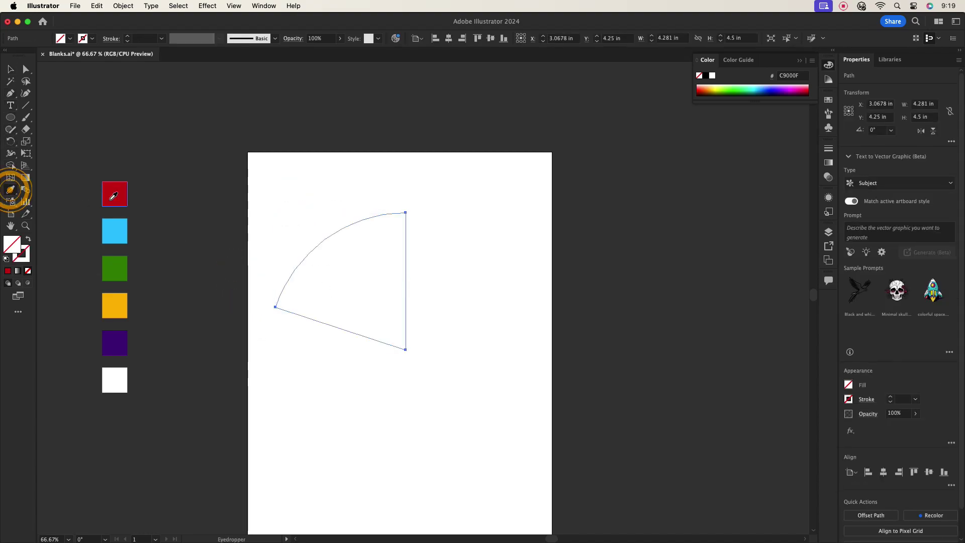
left_click(114, 194)
left_click(10, 69)
Step: Fill the upper-right wedge with the light blue sampled from the palette
left_click_drag(502, 205, 481, 310)
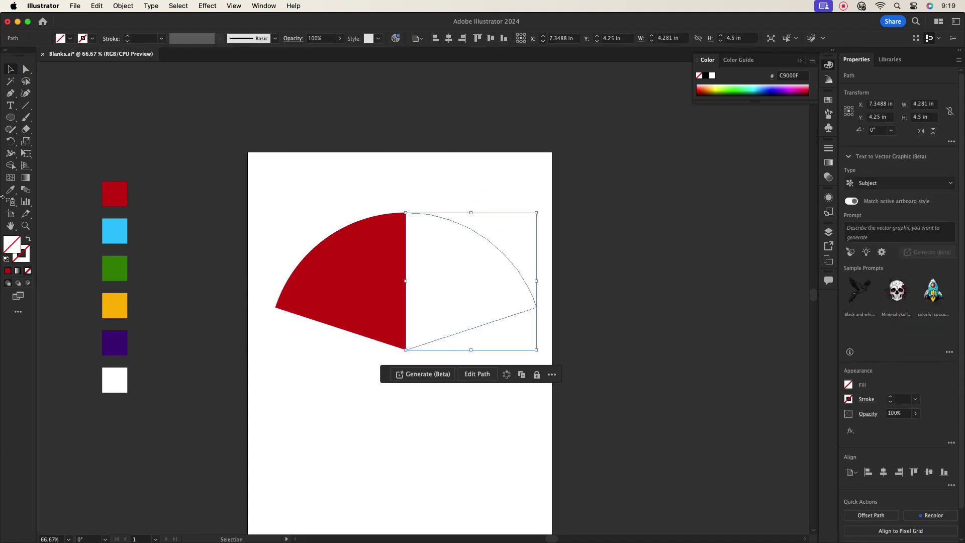
left_click(11, 190)
left_click(115, 231)
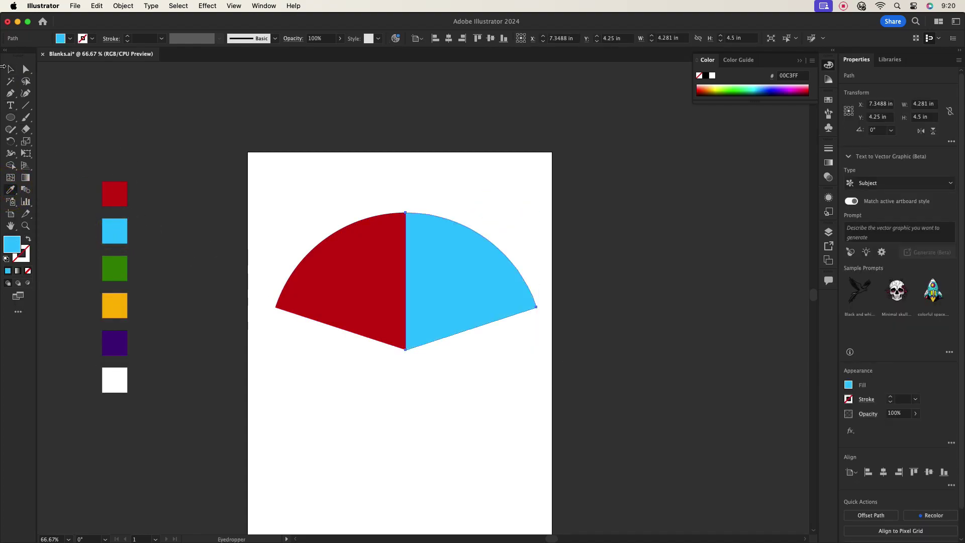
left_click(11, 69)
Step: Fill the lower-right wedge with the green sampled from the palette
left_click_drag(573, 370, 484, 417)
left_click(10, 189)
left_click(116, 268)
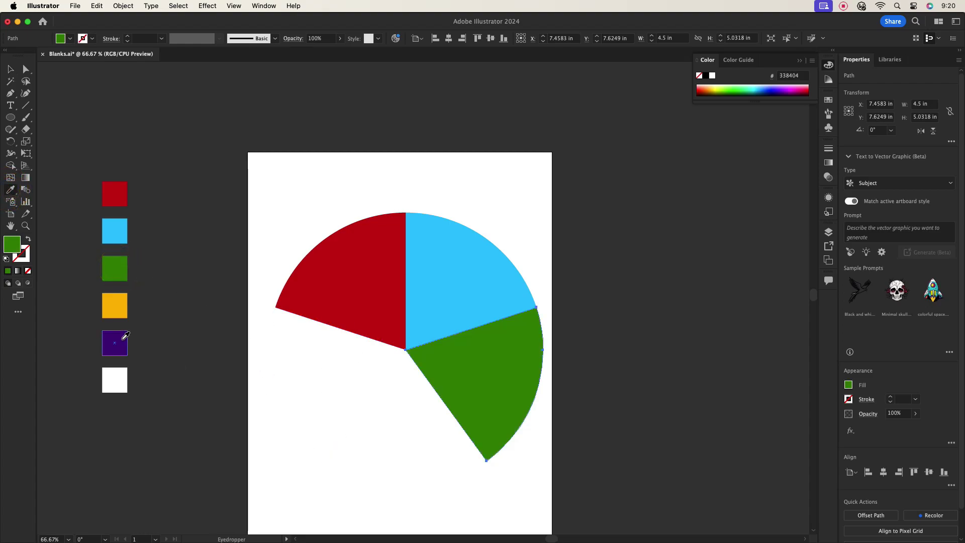
left_click(10, 70)
Step: Fill the bottom wedge alone with the yellow-orange sampled from the palette
left_click_drag(370, 457, 249, 475)
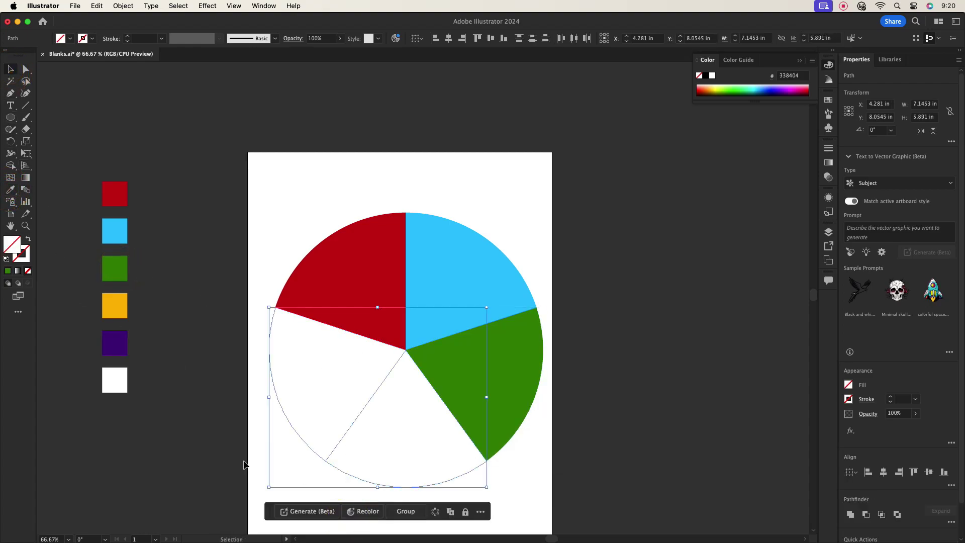
left_click(322, 522)
left_click(404, 453)
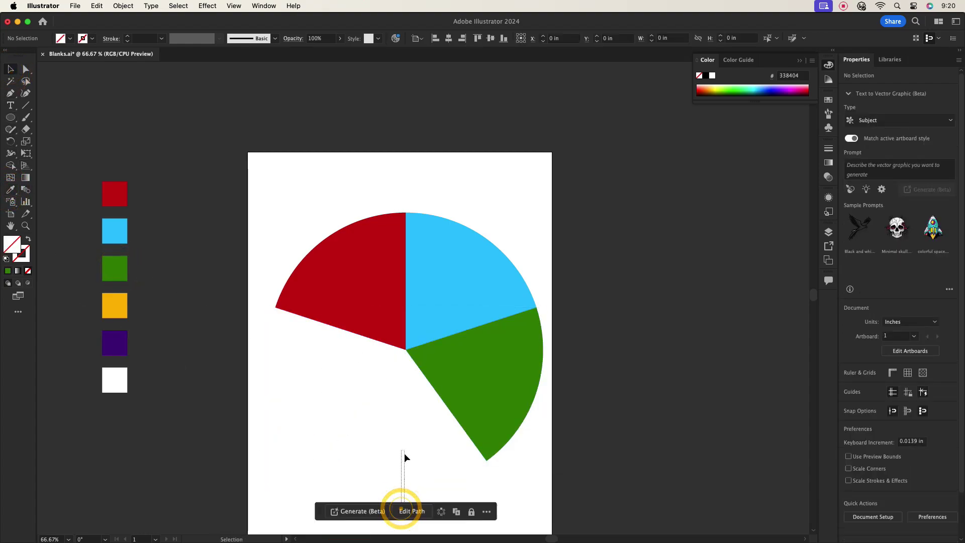
left_click(10, 191)
left_click(114, 305)
left_click(10, 70)
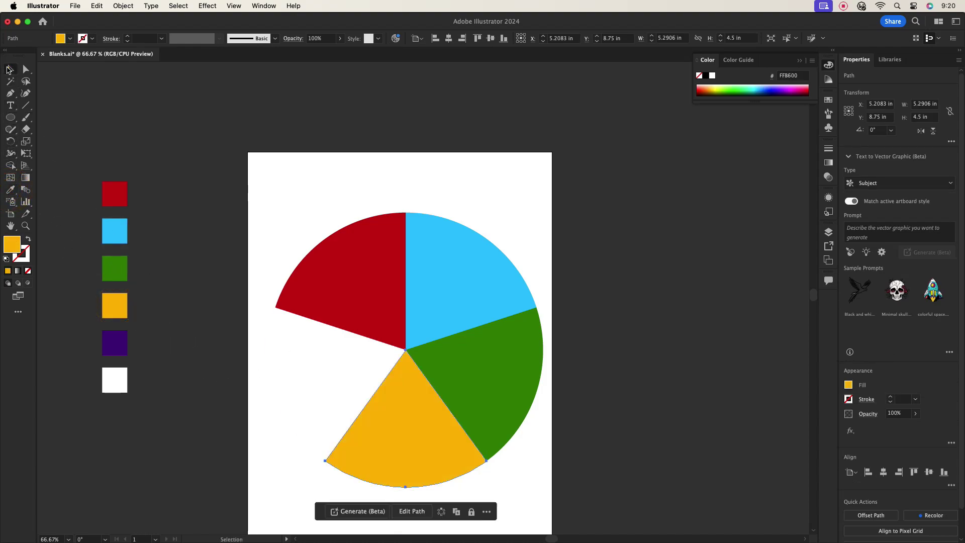
Step: Fill the remaining lower-left wedge with the white sampled from the palette
left_click(315, 377)
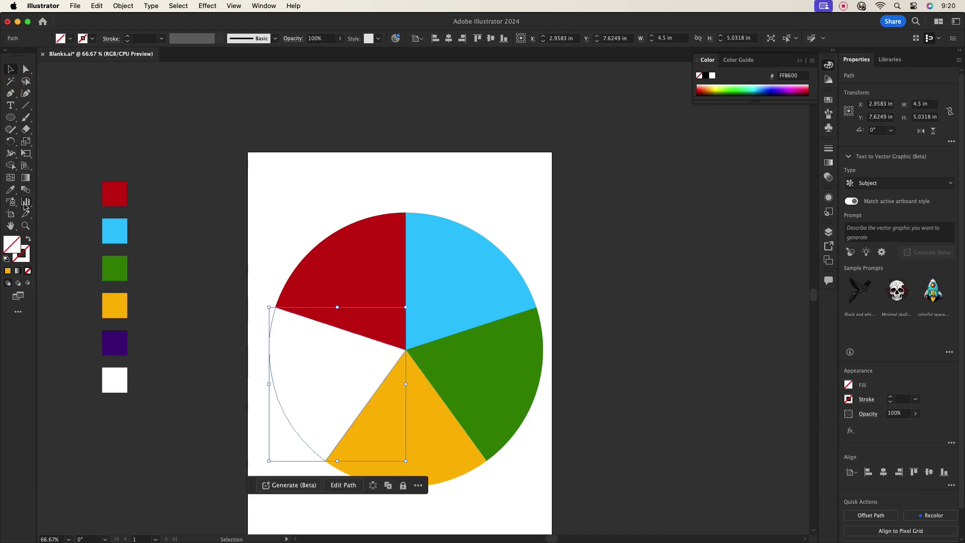
left_click(11, 190)
left_click(114, 380)
left_click(10, 69)
left_click(148, 124)
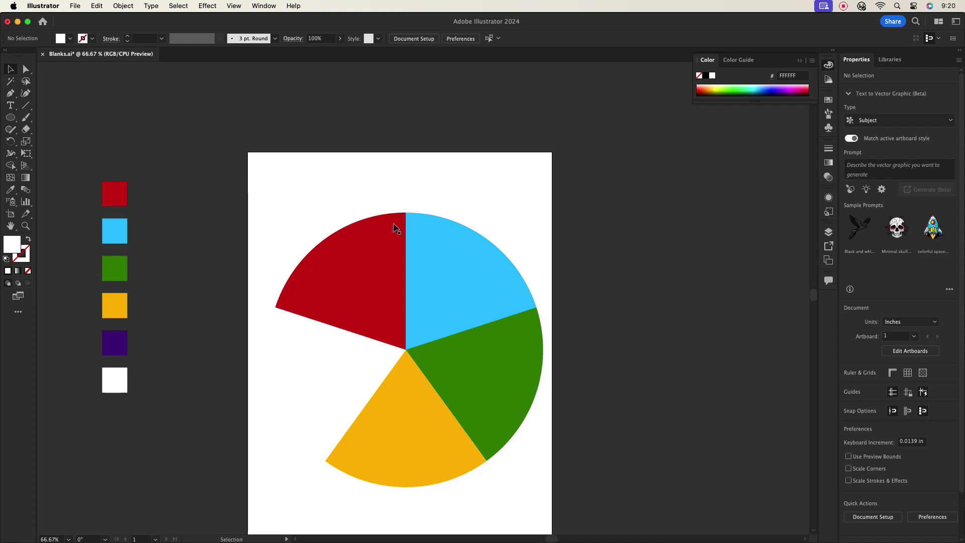
Step: Create a white circle 3.5 in wide and 3.5 in high beside the artboard
left_click(10, 117)
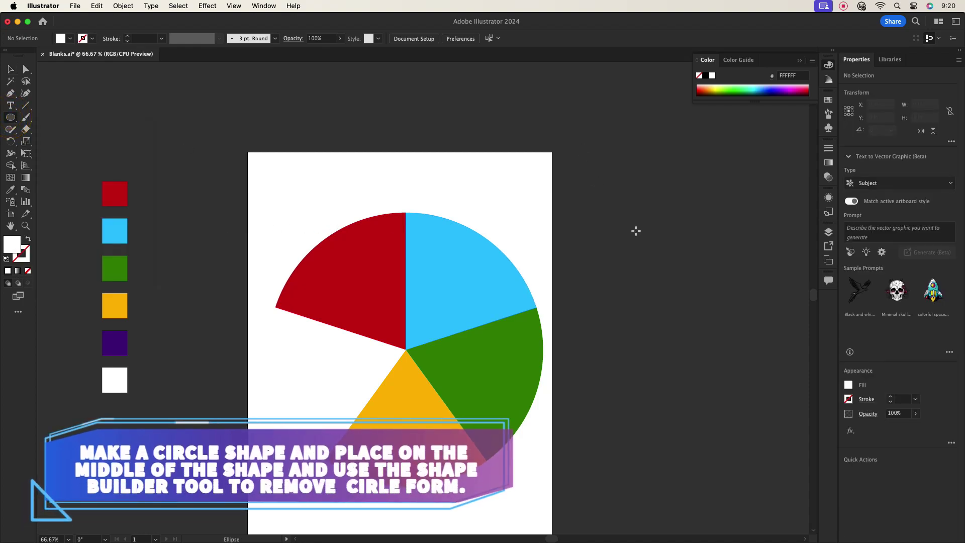
left_click(636, 231)
type("3")
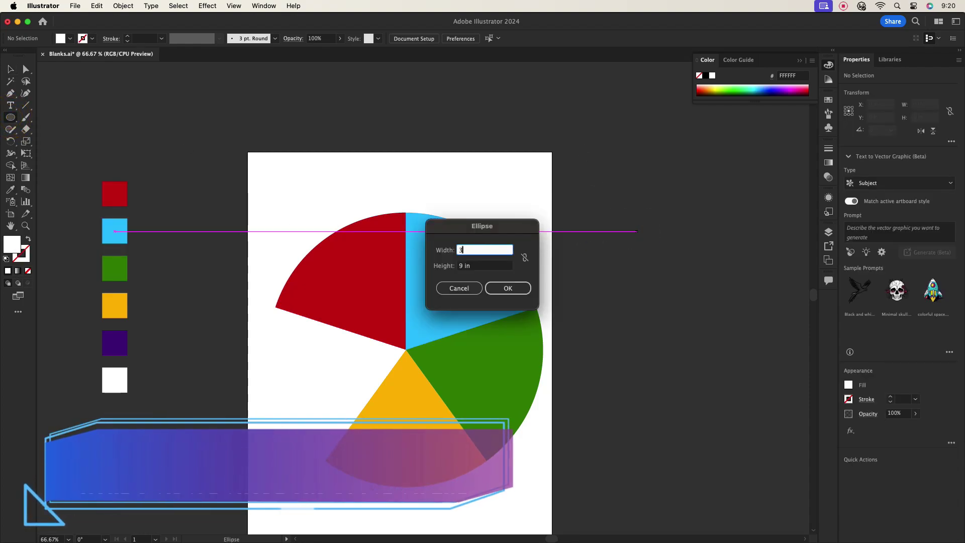
type(".5")
left_click(477, 265)
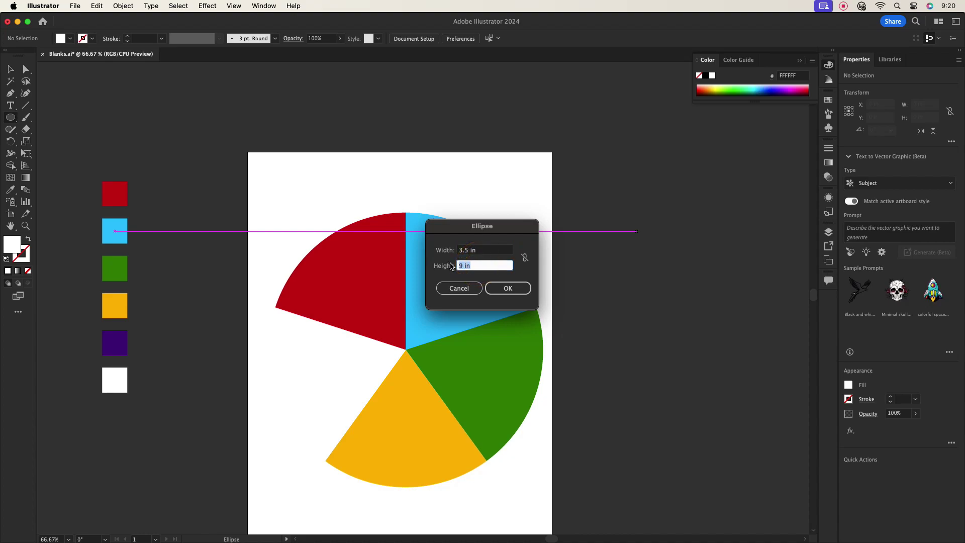
left_click(501, 288)
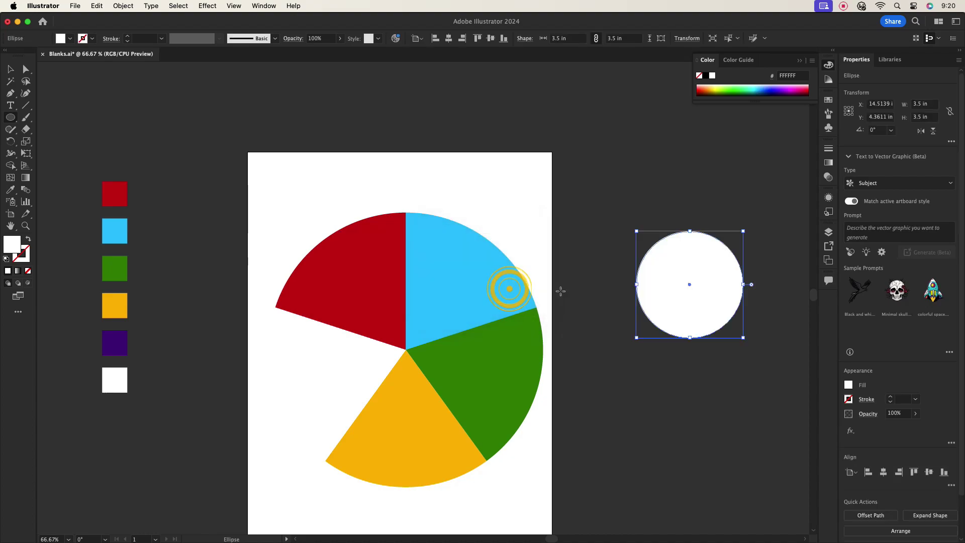
Step: Move the 3.5 in white circle onto the exact centre of the five-wedge wheel
key("v")
left_click(407, 354)
left_click_drag(250, 215, 518, 497)
left_click_drag(657, 355, 397, 355)
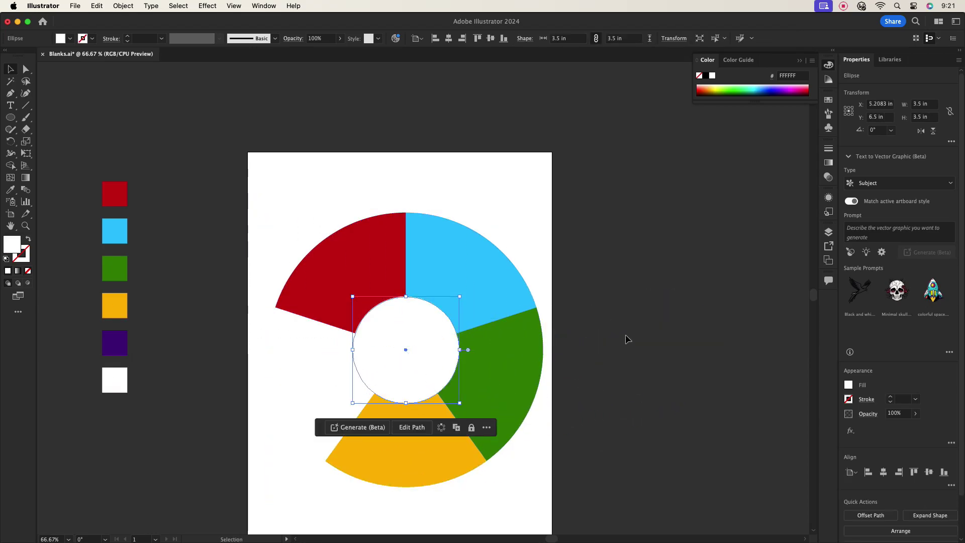
Step: Remove the white circle and the wedge tips under it from the five-wedge wheel with the Shape Builder tool
left_click(648, 330)
left_click_drag(274, 198, 562, 498)
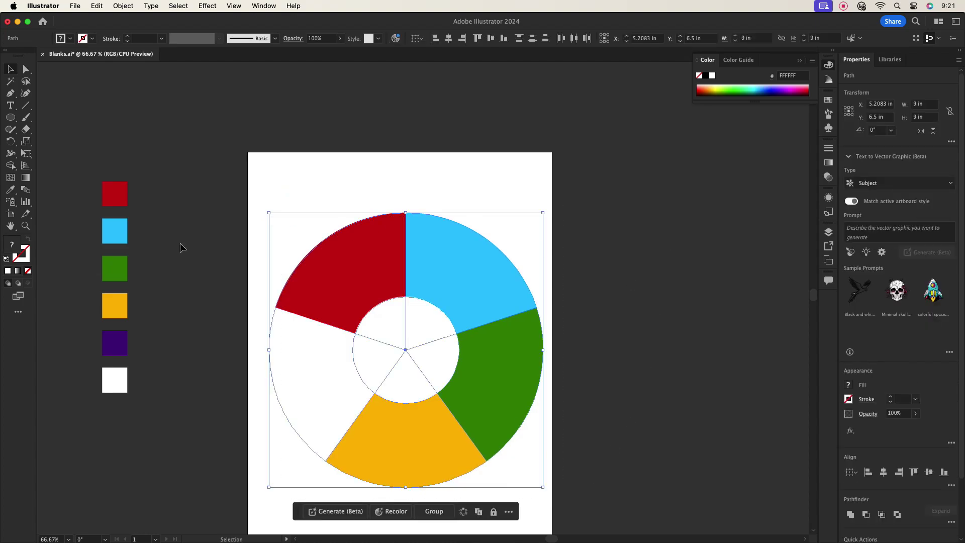
left_click(10, 166)
left_click(392, 325)
mouse_move(424, 347)
left_mouse_down()
mouse_move(422, 387)
mouse_move(398, 384)
left_mouse_up()
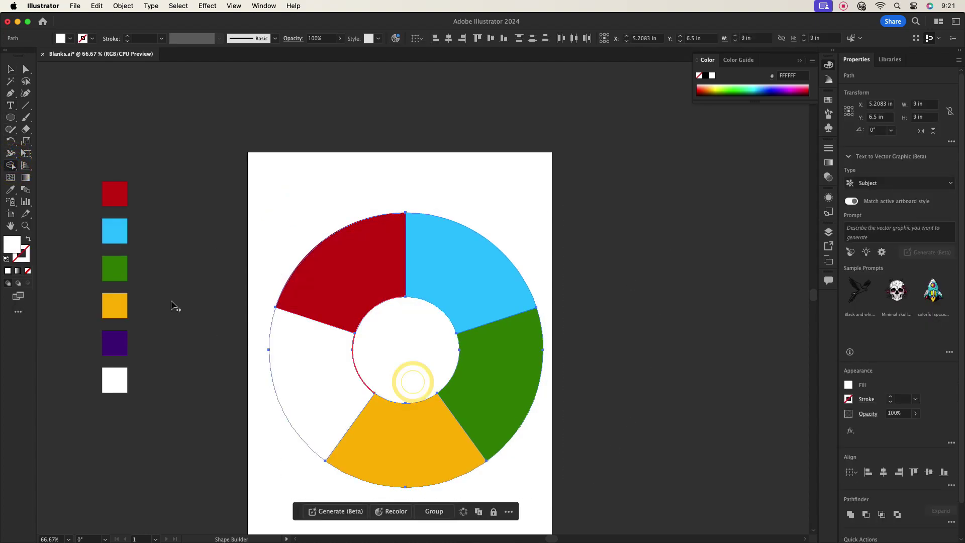
Step: Round all the inner corners of the five wedges around the central opening, leaving the outer corners sharp
left_click(10, 69)
left_click(292, 225)
left_click_drag(280, 215, 540, 486)
key("a")
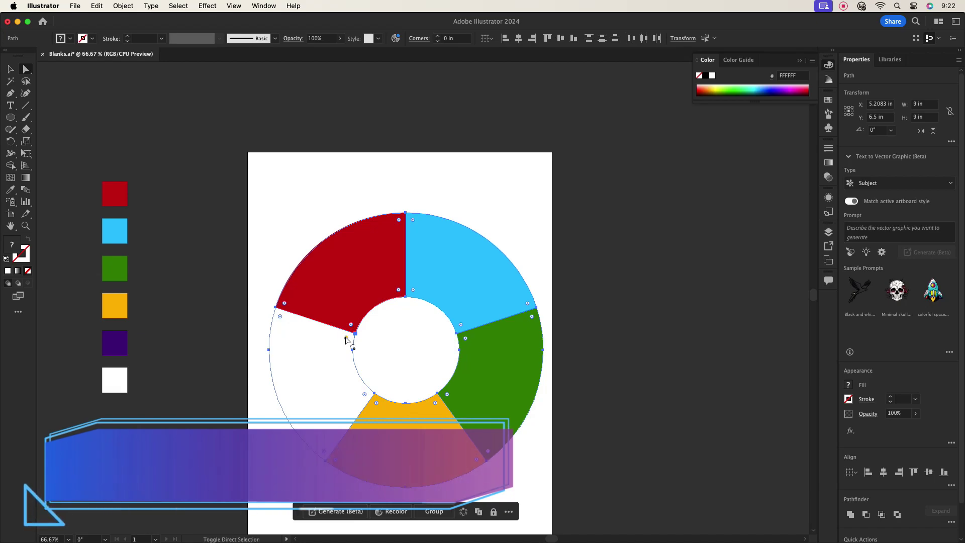
left_click(356, 334, "shift")
left_click(374, 392, "shift")
left_click(364, 394)
left_click(435, 404)
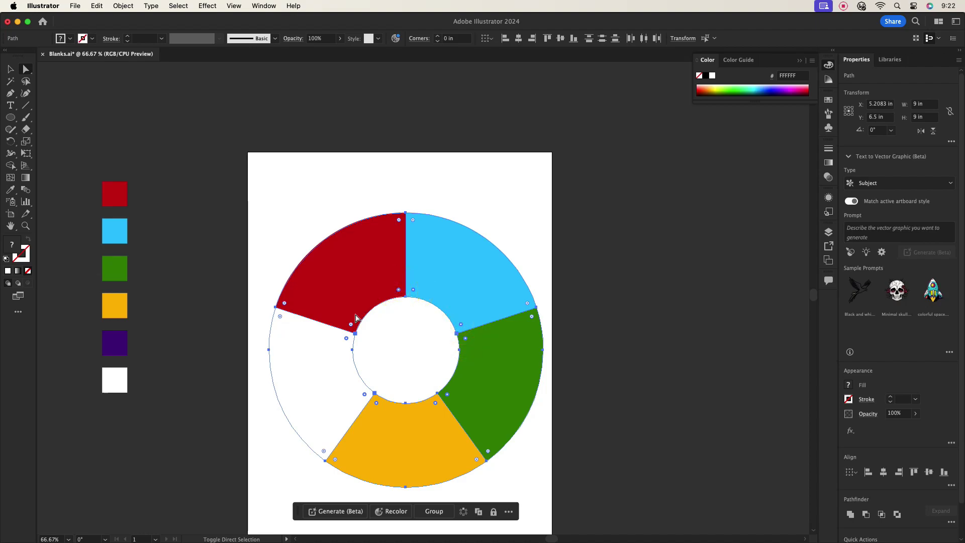
mouse_move(352, 327)
left_mouse_down()
mouse_move(324, 300)
mouse_move(338, 303)
left_mouse_up()
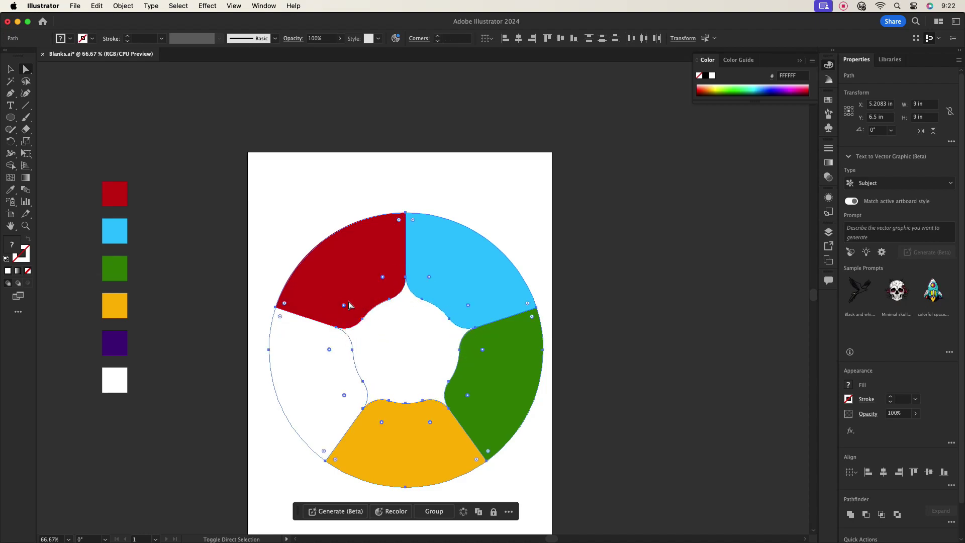
Step: Rotate the whole wheel about 38° counter-clockwise so that the blue wedge faces up
left_click(10, 69)
left_click_drag(281, 180, 547, 500)
left_click_drag(553, 211, 400, 149)
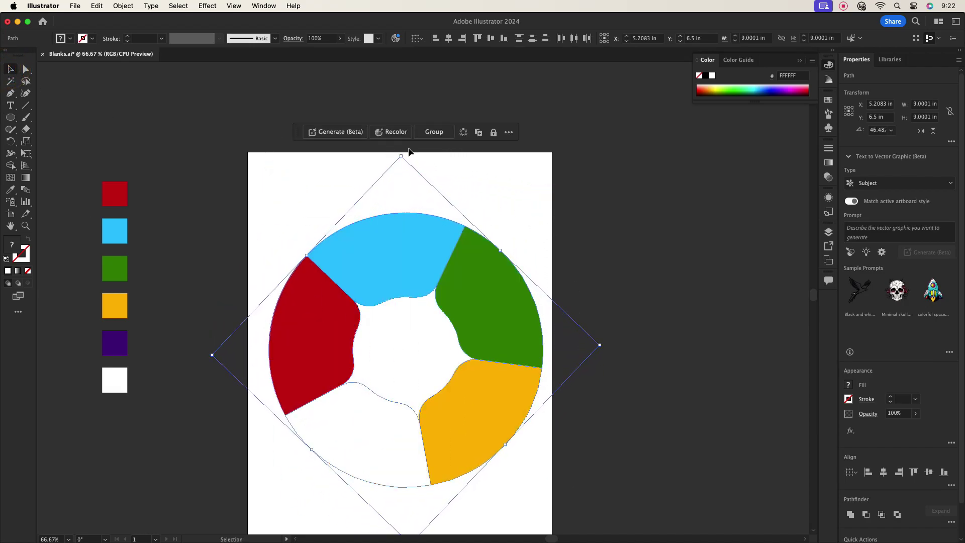
left_click_drag(606, 345, 605, 372)
Step: Group the five wedges and move the wheel off the artboard to the empty area on its right
left_click_drag(261, 209, 552, 481)
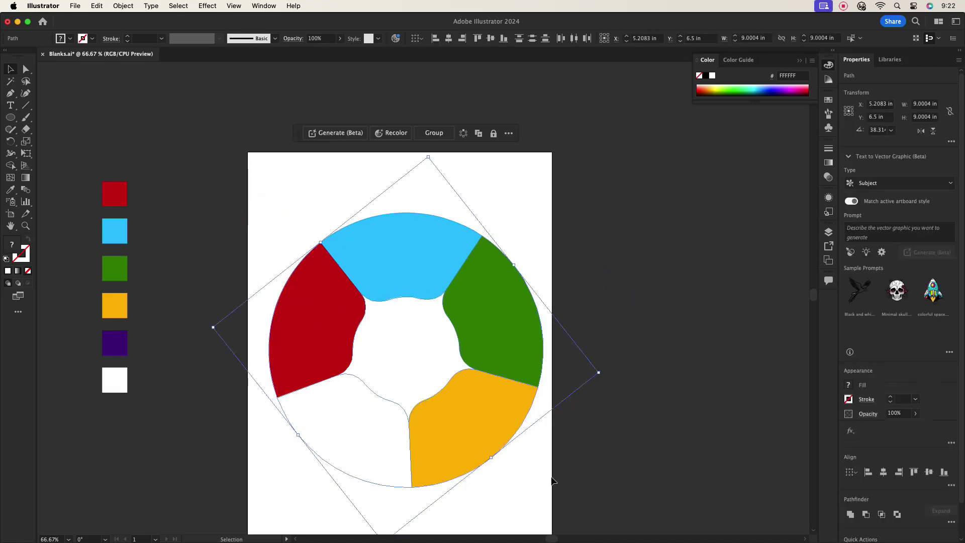
right_click(487, 346)
left_click(503, 372)
left_click_drag(503, 372, 703, 366)
left_click_drag(612, 367, 673, 301)
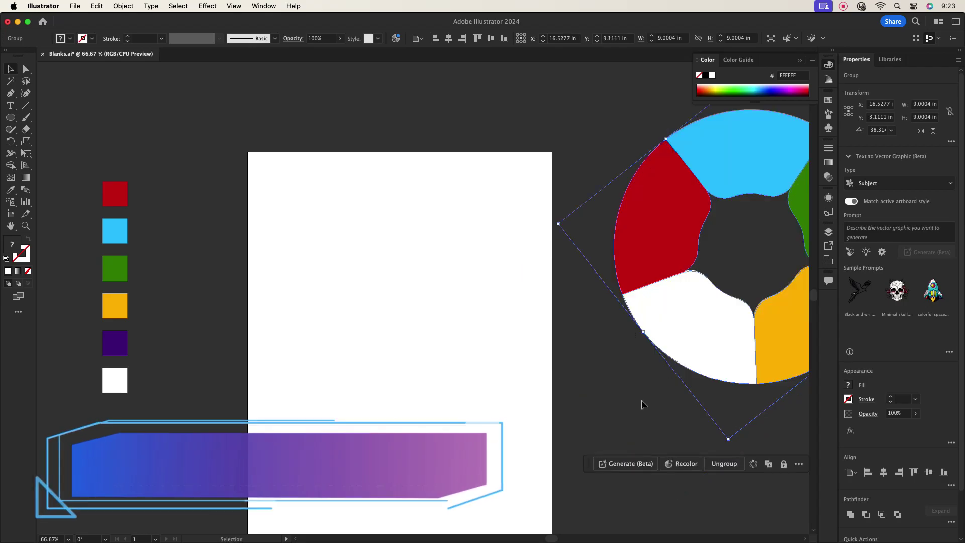
left_click(640, 399)
Step: Create a rectangle 10 in wide and 13 in high on the artboard
left_click(424, 362)
left_click_drag(10, 117, 42, 123)
left_click(296, 208)
type("10")
left_click(501, 262)
type("13")
left_click(508, 288)
left_click(11, 72)
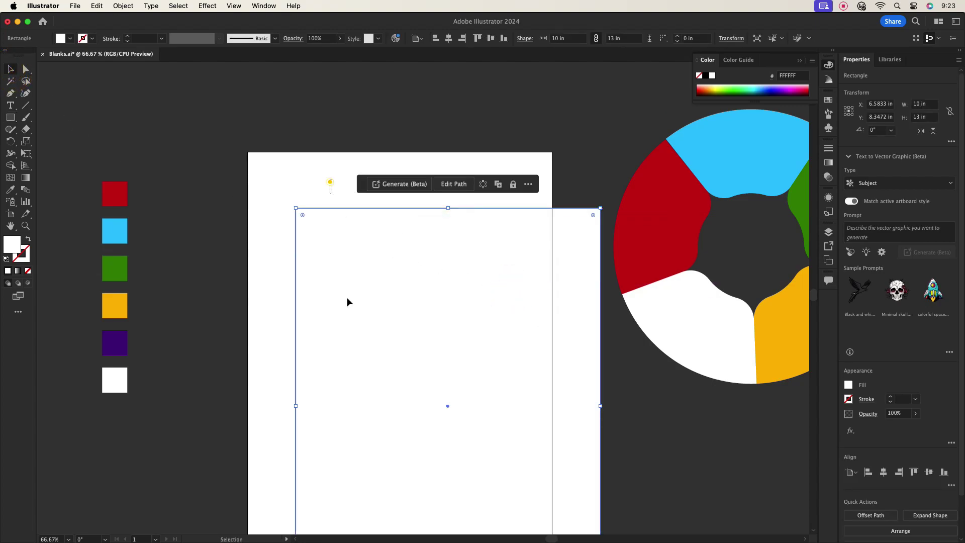
Step: Align the 10 × 13 in rectangle to the artboard's horizontal and vertical centre
left_click(447, 39)
left_click(490, 39)
left_click(215, 215)
Step: Fill the artboard-sized rectangle with the dark purple sampled from the palette
left_click(304, 260)
left_click(10, 189)
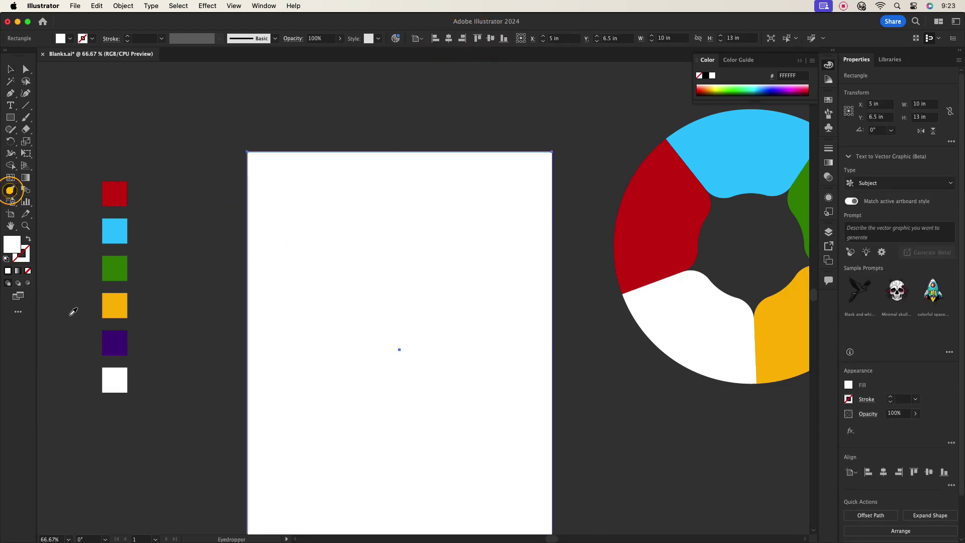
left_click(121, 337)
left_click(10, 70)
left_click(104, 102)
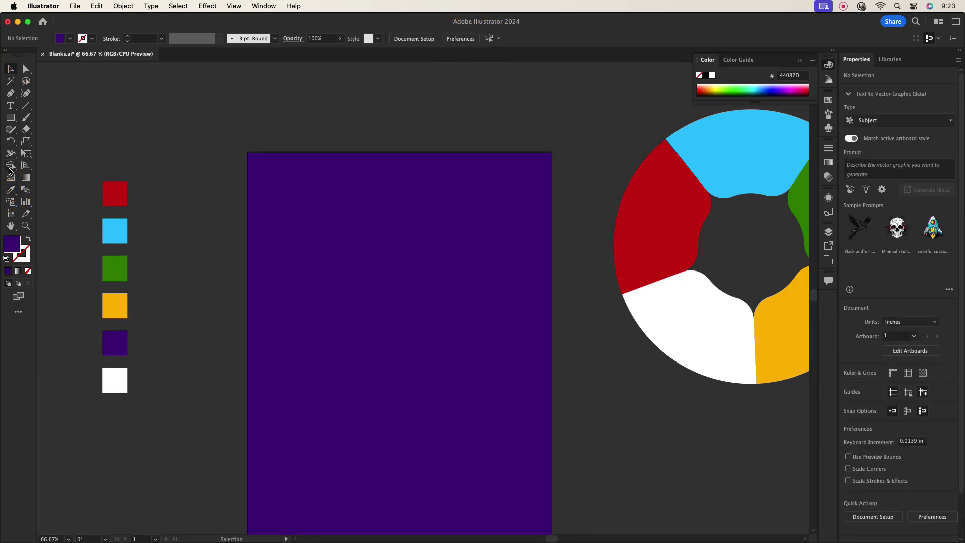
Step: Draw a horizontal rectangle about 4.44 in wide and 1.39 in high above the colour palette
left_click(10, 117)
left_click_drag(129, 97, 266, 138)
left_click(11, 69)
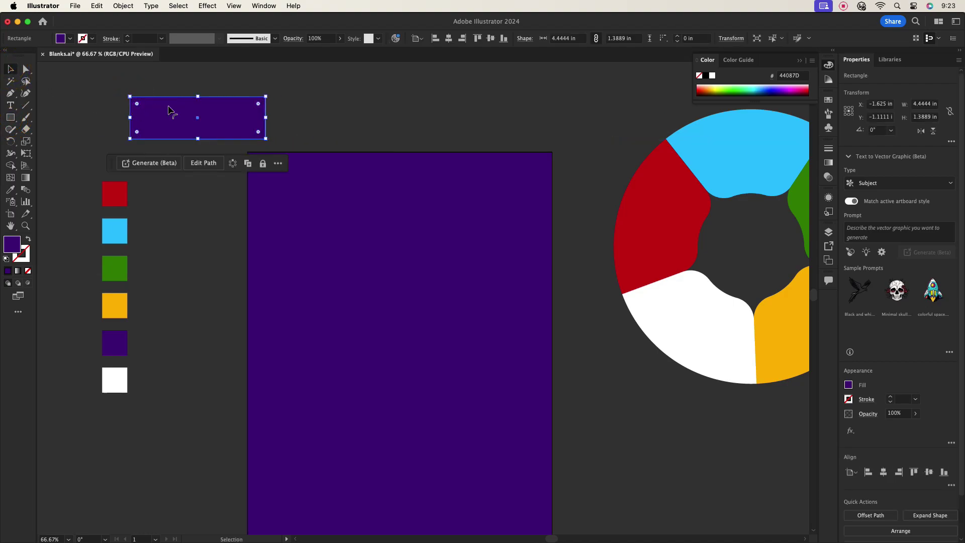
Step: Fill the small rectangle with 7600FF and place it horizontally centred on the purple background, slightly below the middle
double_click(11, 244)
type("7600FF")
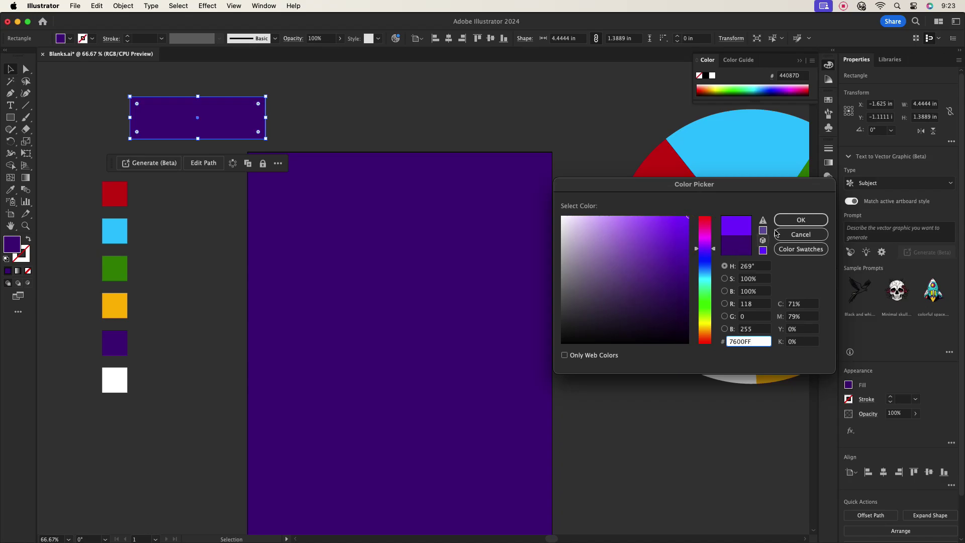
left_click(801, 219)
left_click_drag(201, 126, 405, 390)
left_click_drag(220, 256, 431, 426)
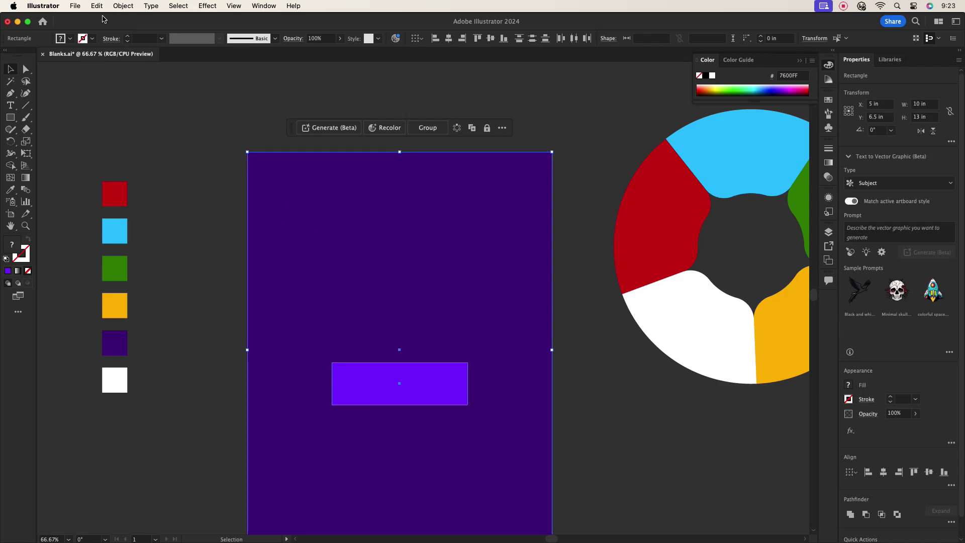
left_click(123, 6)
mouse_move(143, 318)
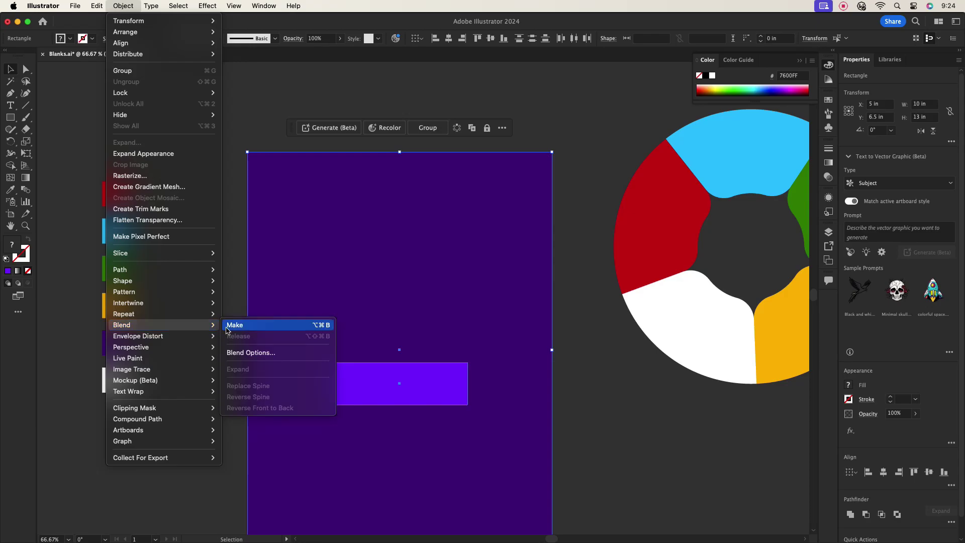
left_click(234, 325)
left_click(228, 294)
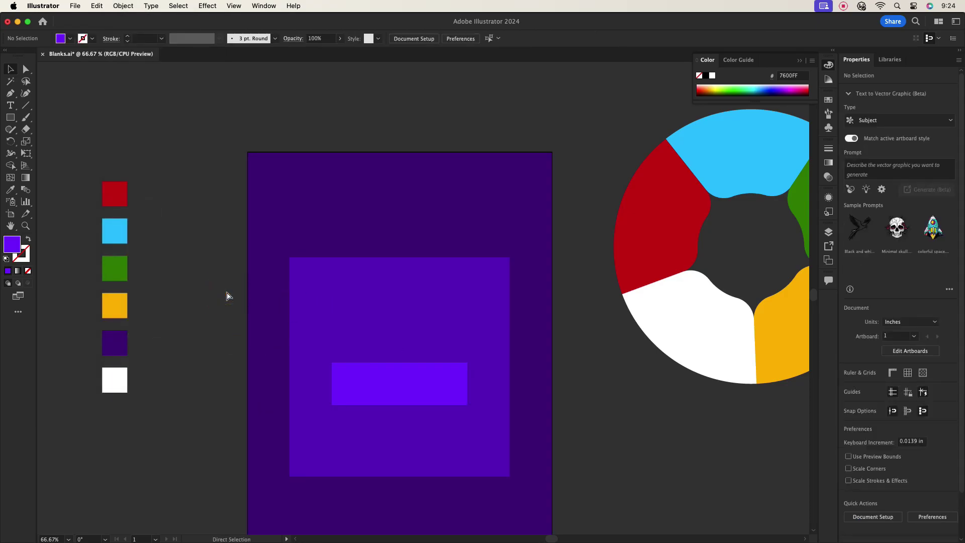
key("super+z")
left_click(220, 336)
left_click(360, 301)
left_click(573, 394)
Step: Make a blend between the dark purple background and the small bright purple rectangle
left_click_drag(211, 260, 470, 451)
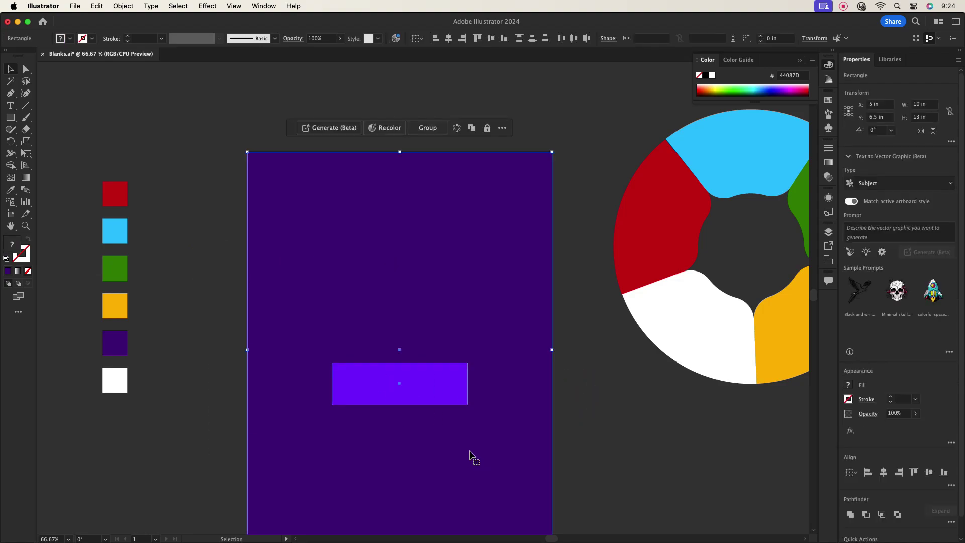
scroll(233, 288, "down", 1)
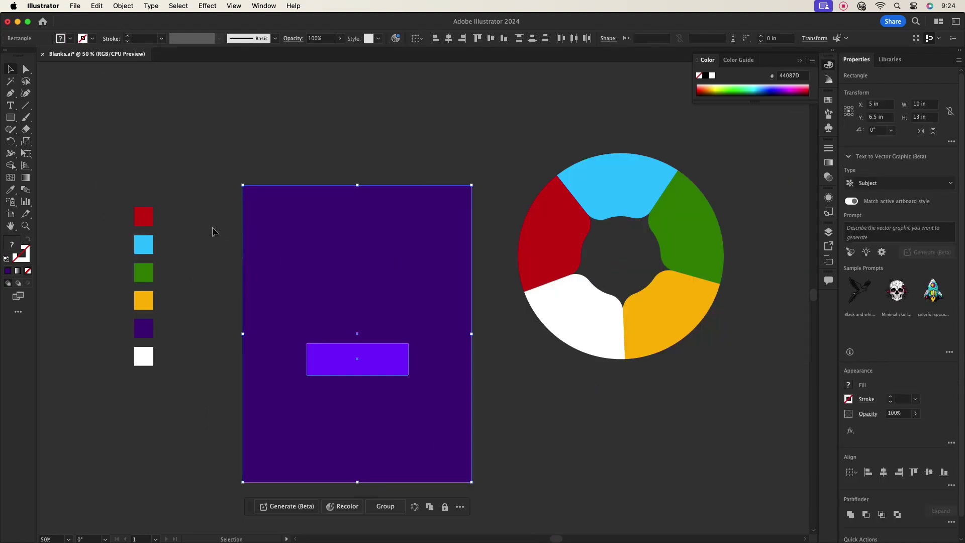
left_click(124, 6)
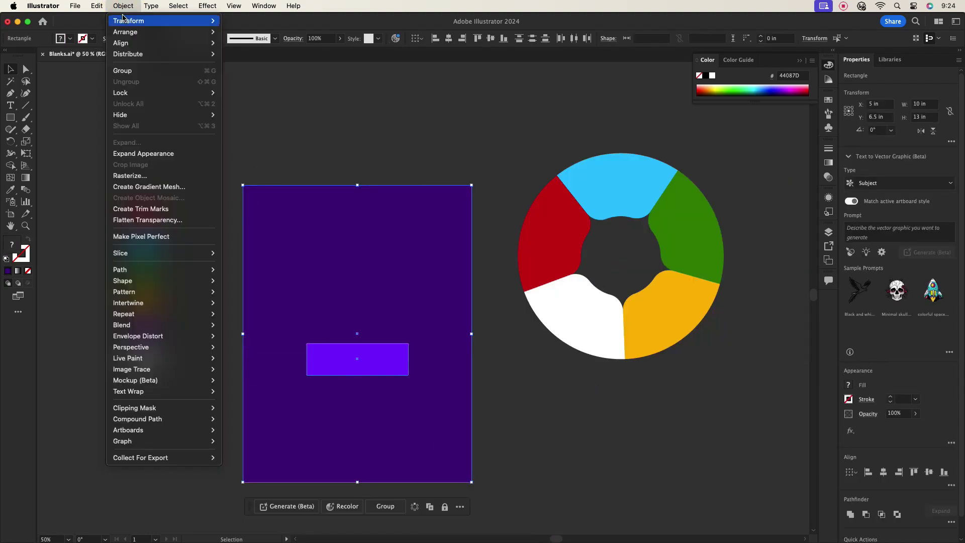
mouse_move(157, 327)
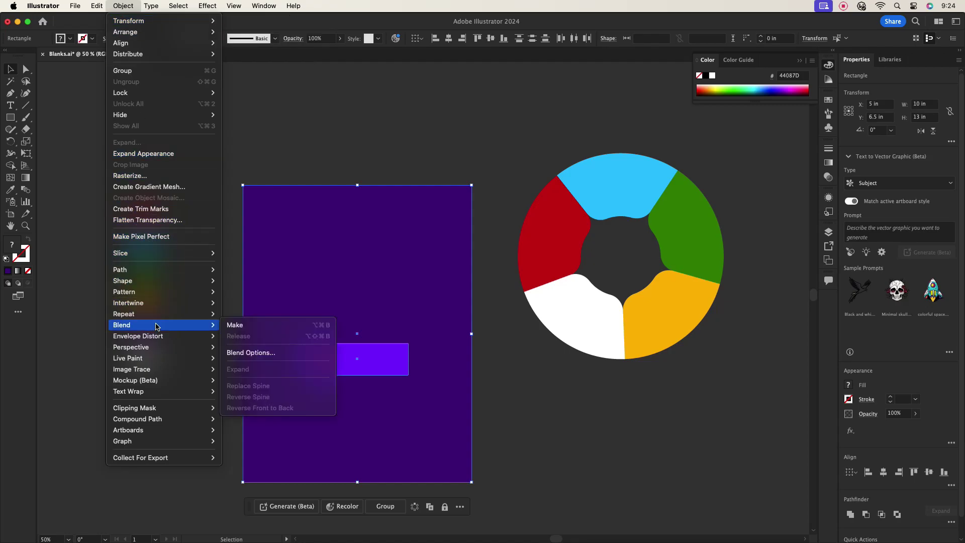
left_click(229, 325)
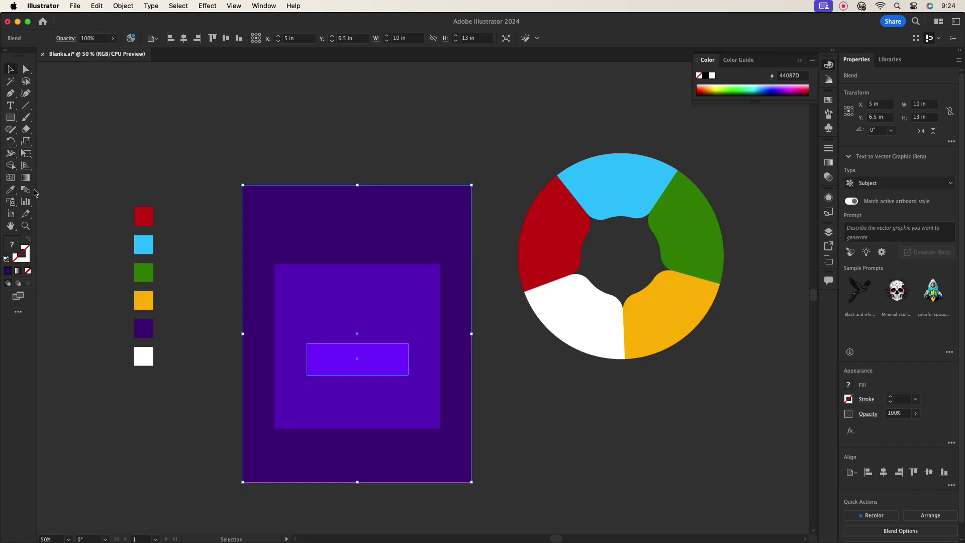
Step: Set the blend's spacing to Specified Steps with 5 steps, checking it with the preview
double_click(25, 189)
left_click(648, 302)
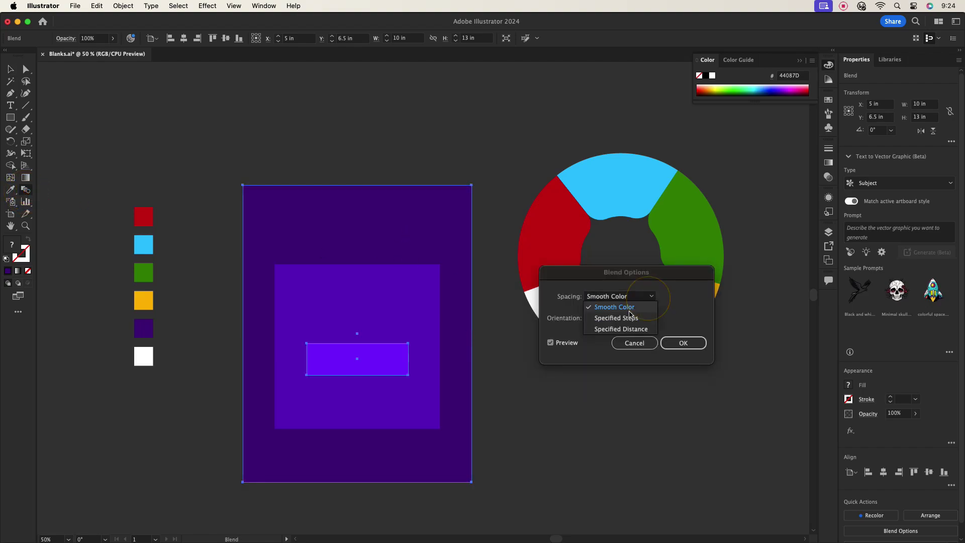
left_click(625, 315)
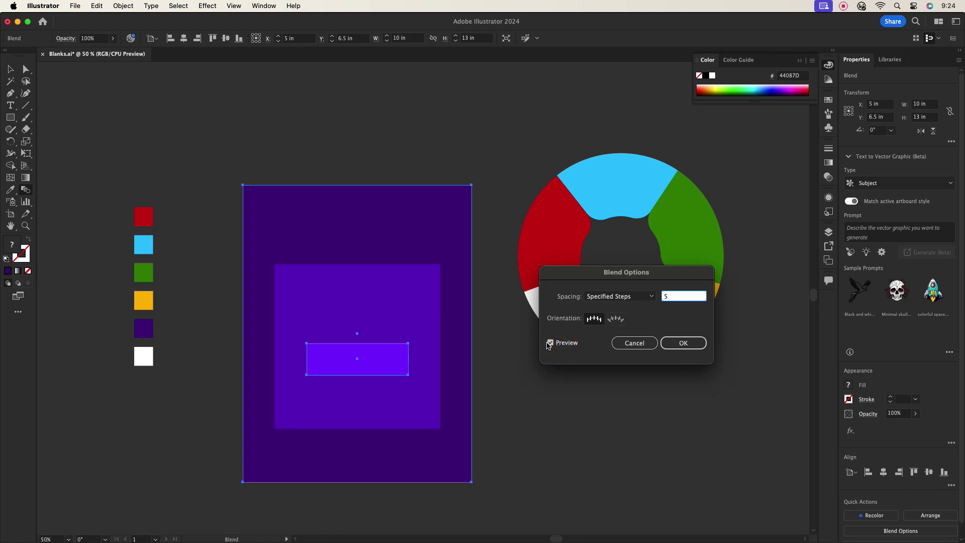
type("5")
left_click(550, 343)
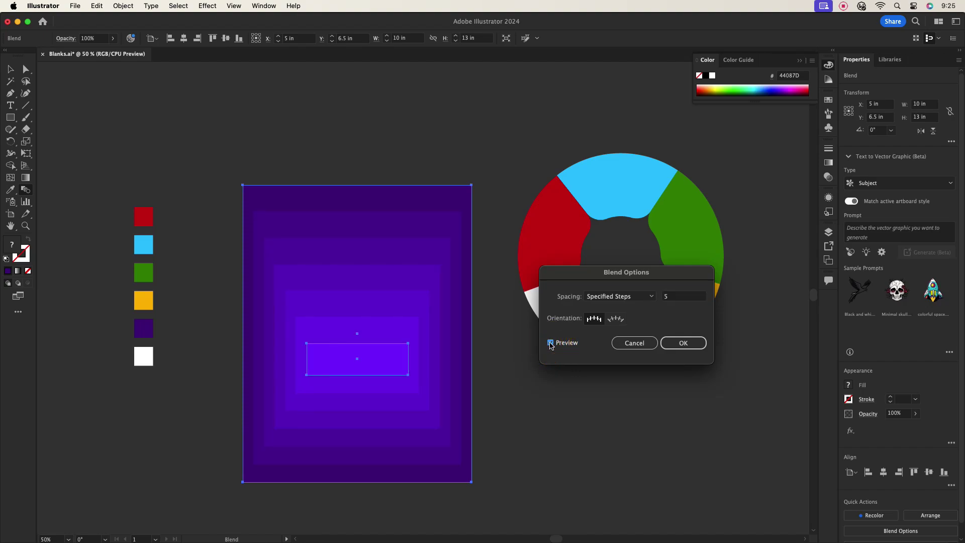
left_click(550, 343)
left_click(684, 343)
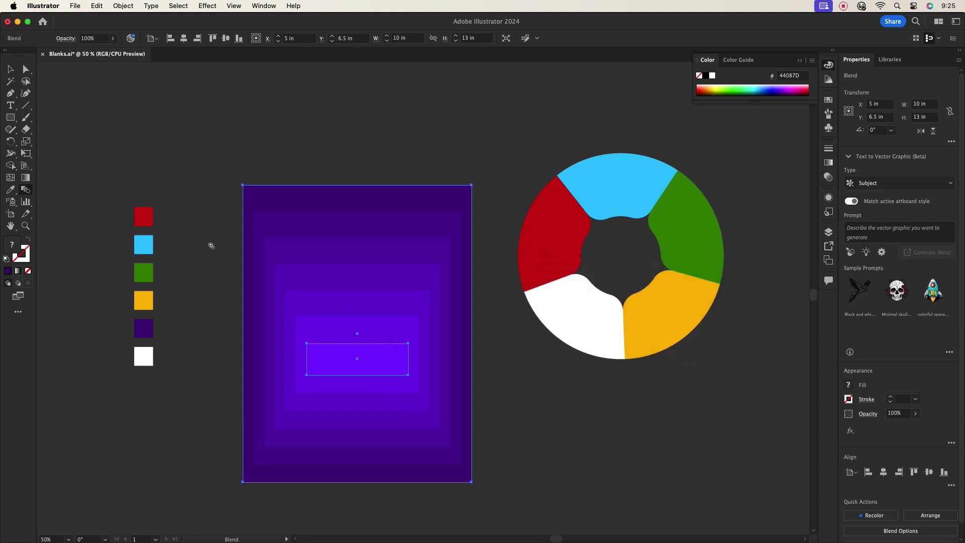
Step: Round the corners of both rectangles in the blend slightly, with a radius of about 0.05 in
key("a")
mouse_move(357, 356)
left_mouse_down()
mouse_move(356, 341)
mouse_move(357, 356)
mouse_move(399, 348)
mouse_move(375, 354)
left_mouse_up()
left_click(380, 357)
left_click_drag(218, 173, 471, 503)
mouse_move(368, 358)
left_mouse_down()
mouse_move(369, 348)
mouse_move(371, 358)
left_mouse_up()
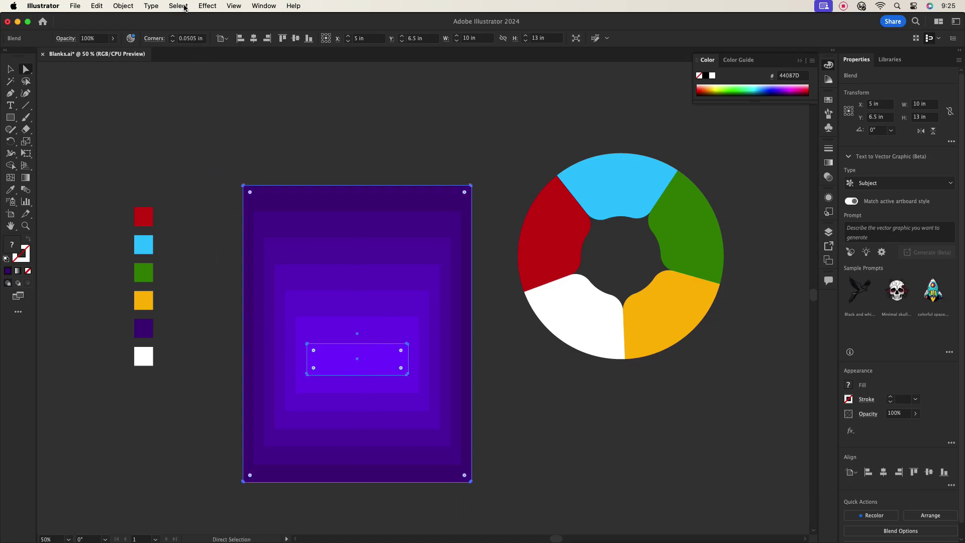
Step: Apply the Roughen effect to the blend with a relative size of 3%, detail of 5 per inch and corner points
left_click(207, 6)
mouse_move(260, 133)
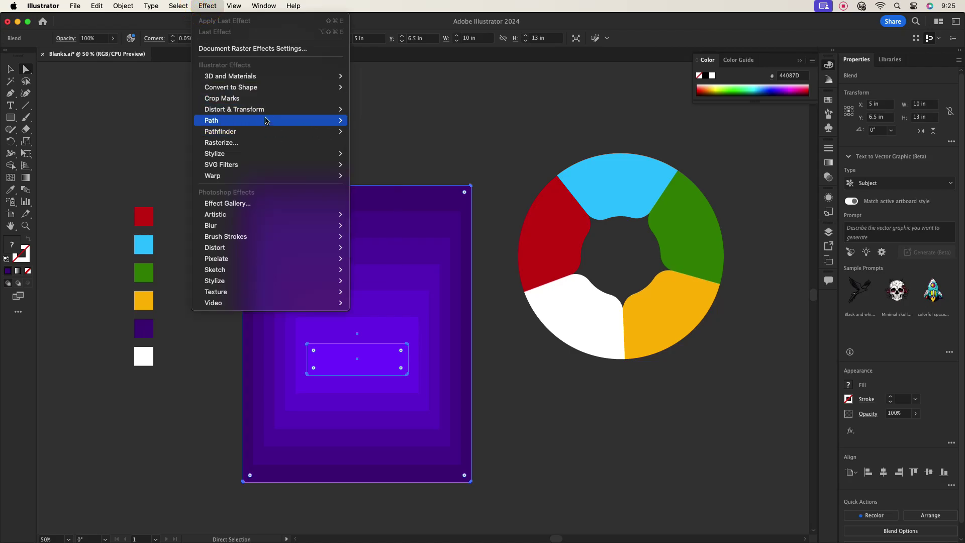
mouse_move(302, 109)
left_click(373, 132)
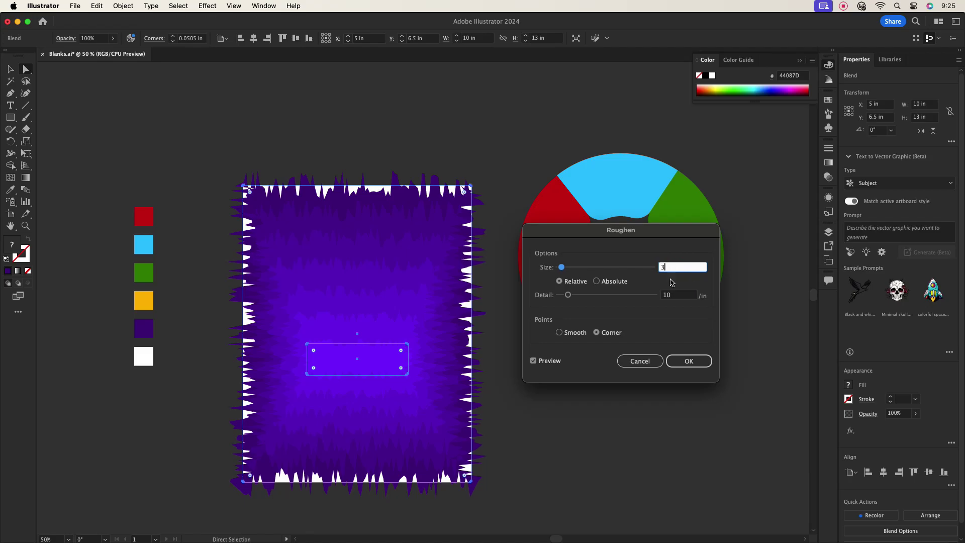
key("Tab")
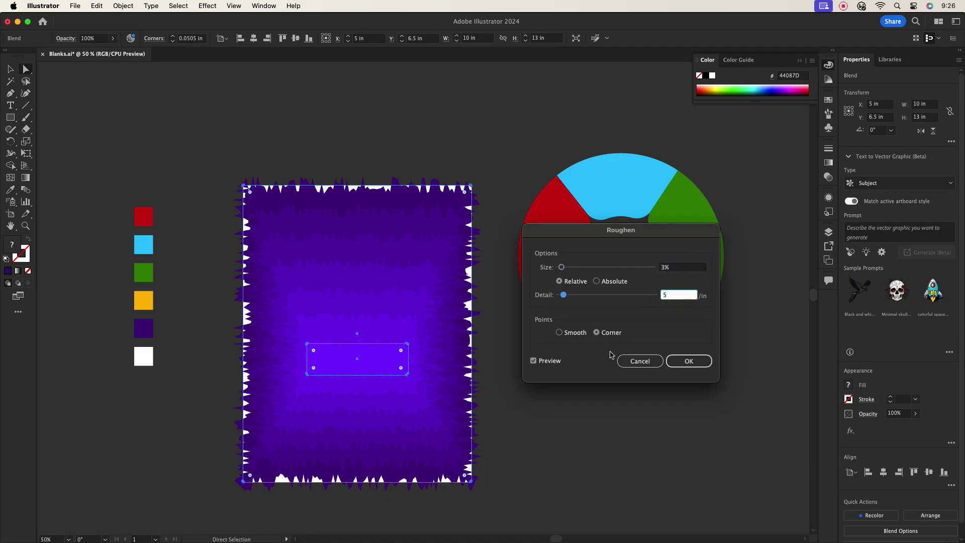
type("5")
left_click(561, 332)
left_click(597, 333)
left_click(533, 361)
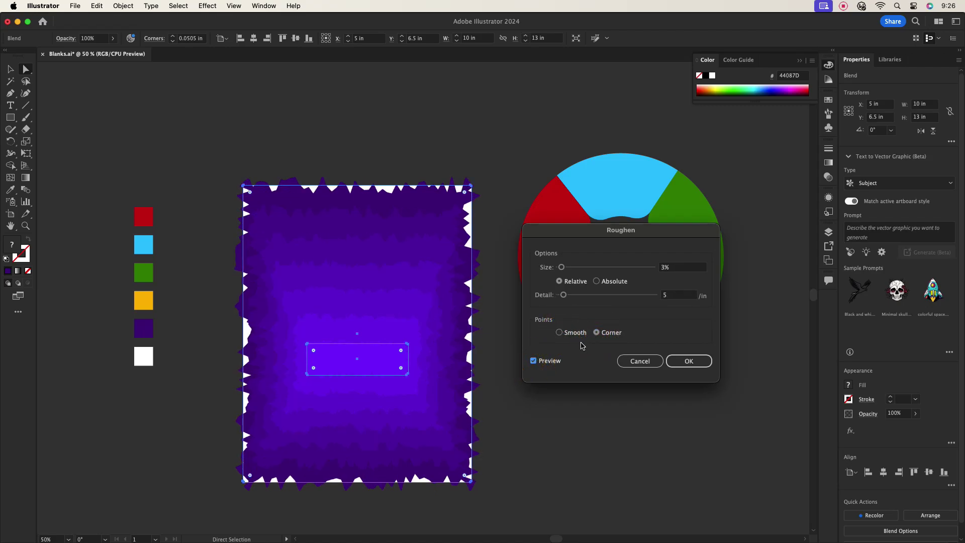
left_click(689, 362)
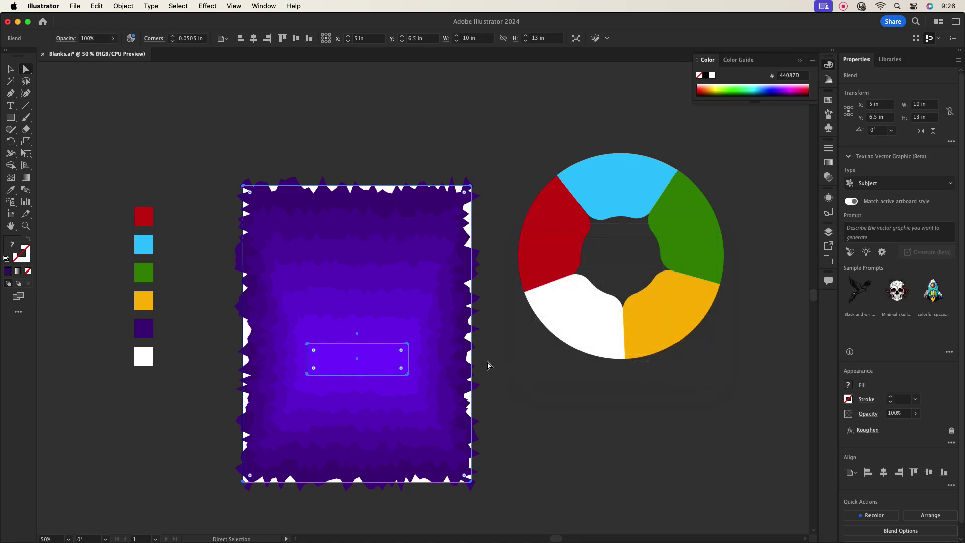
Step: Move the whole roughened blend up a little, past the artboard's upper edge
left_click_drag(372, 342, 390, 318)
left_click(307, 136)
left_click(382, 307)
key("v")
left_click(369, 354)
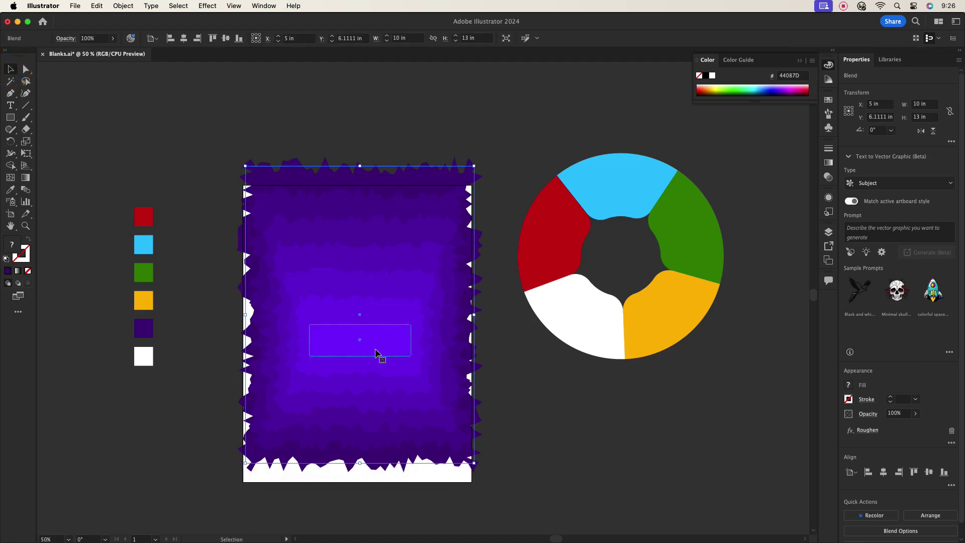
Step: Isolate the blend, move its bright inner rectangle up to near the middle of the background, and leave isolation
double_click(370, 346)
left_click_drag(371, 339, 369, 306)
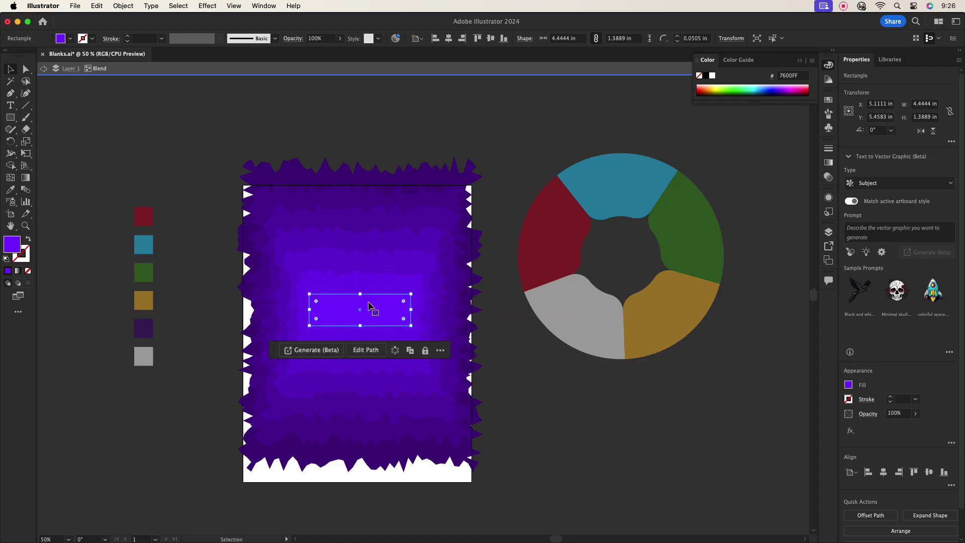
double_click(153, 132)
Step: Copy the whole roughened purple blend background
left_click(357, 308)
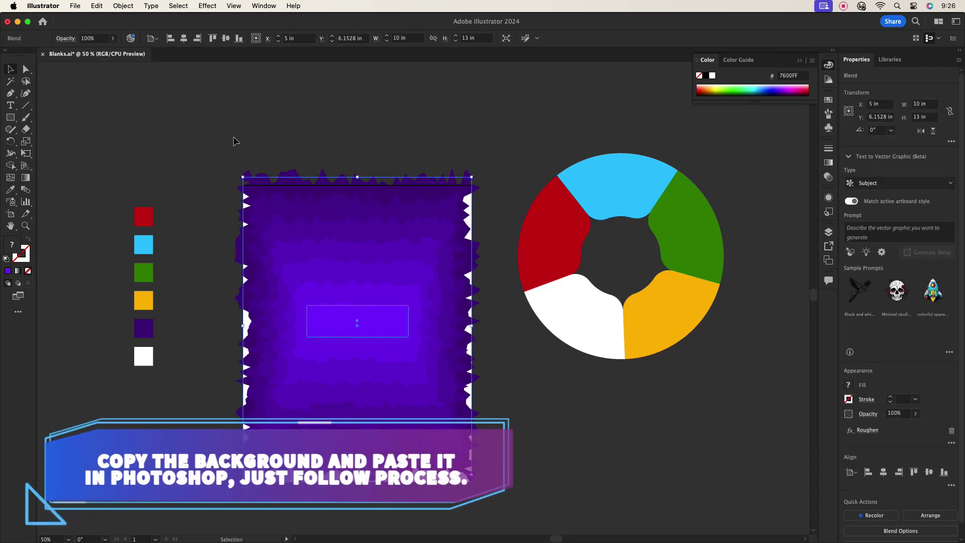
left_click(97, 5)
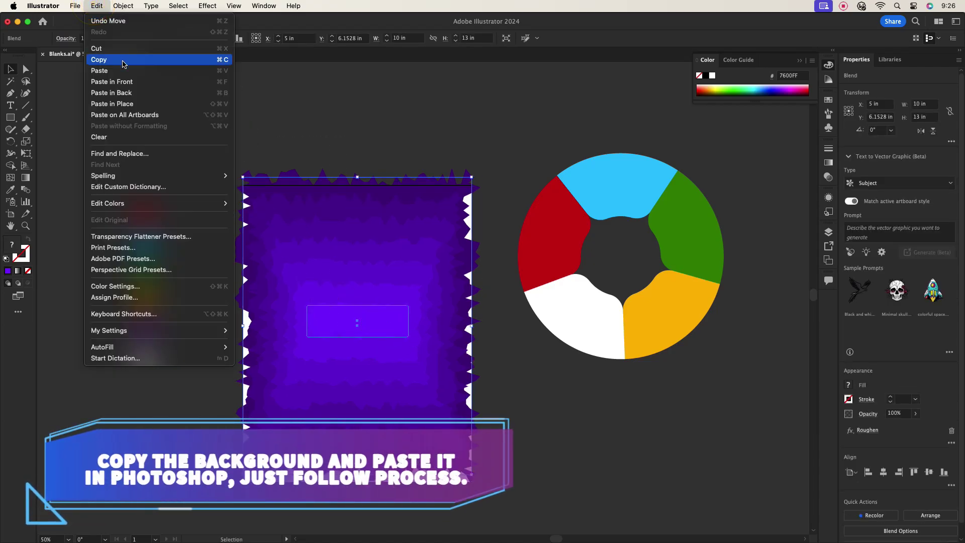
left_click(123, 59)
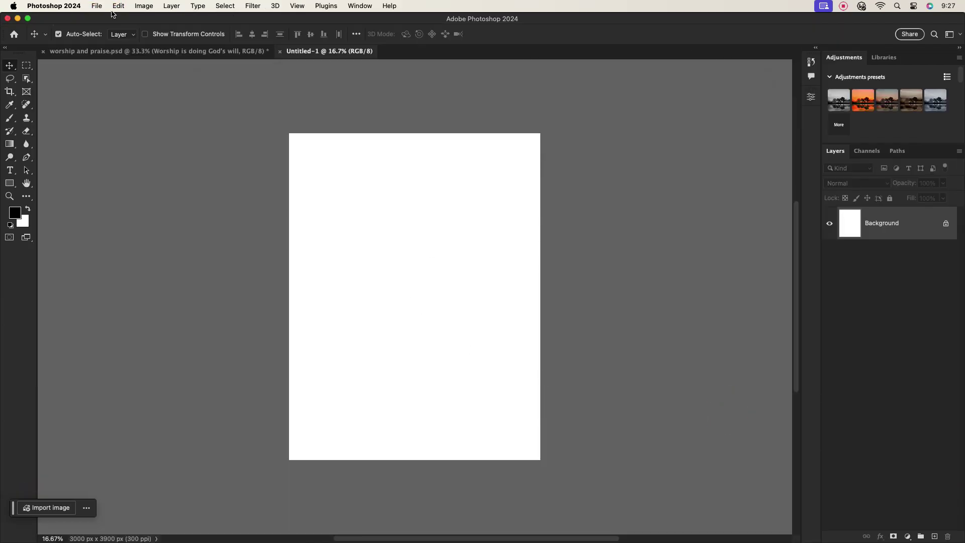
Step: Switch to Photoshop, paste the background as a smart object, and scale it to about 108% so it overfills the canvas
left_click(97, 6)
mouse_move(118, 5)
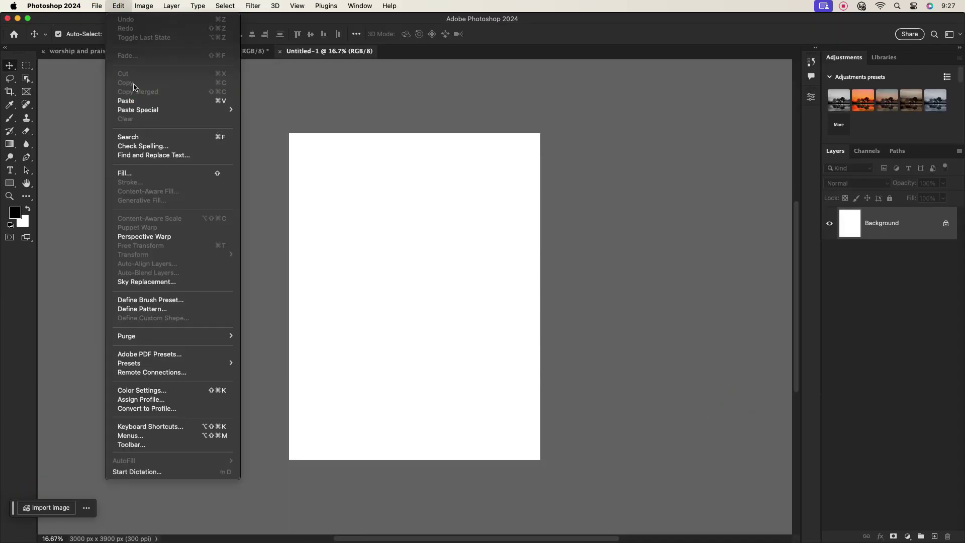
left_click(126, 101)
left_click(531, 232)
left_click_drag(540, 296, 561, 296)
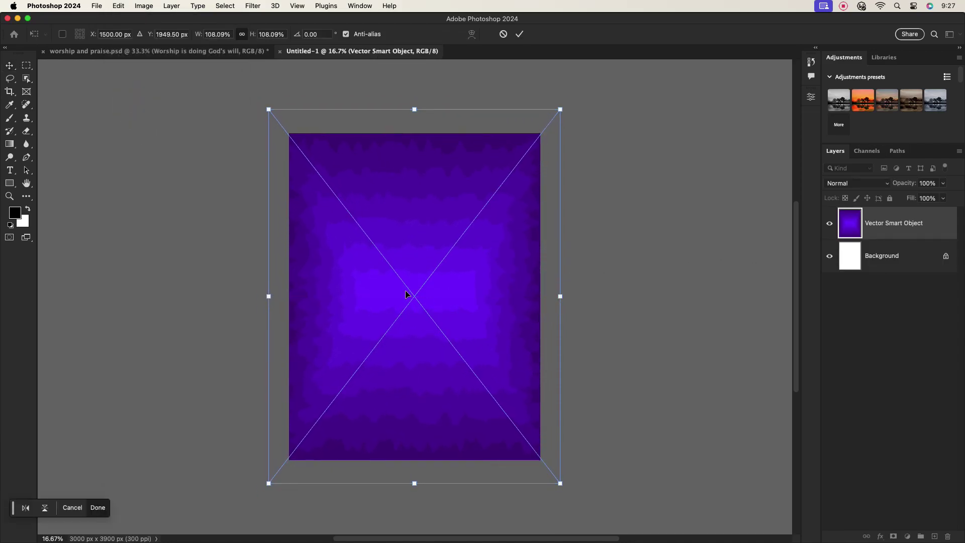
left_click(520, 34)
scroll(419, 287, "up", 2)
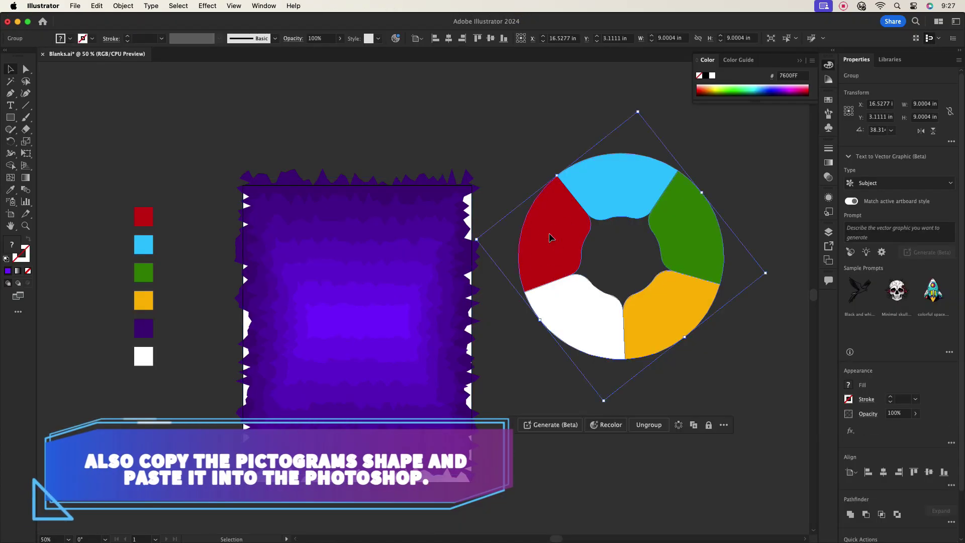
Step: Switch back to Illustrator, shift the five-colour wheel slightly sideways, and copy it
left_click_drag(549, 236, 546, 237)
right_click(486, 285)
left_click(502, 303)
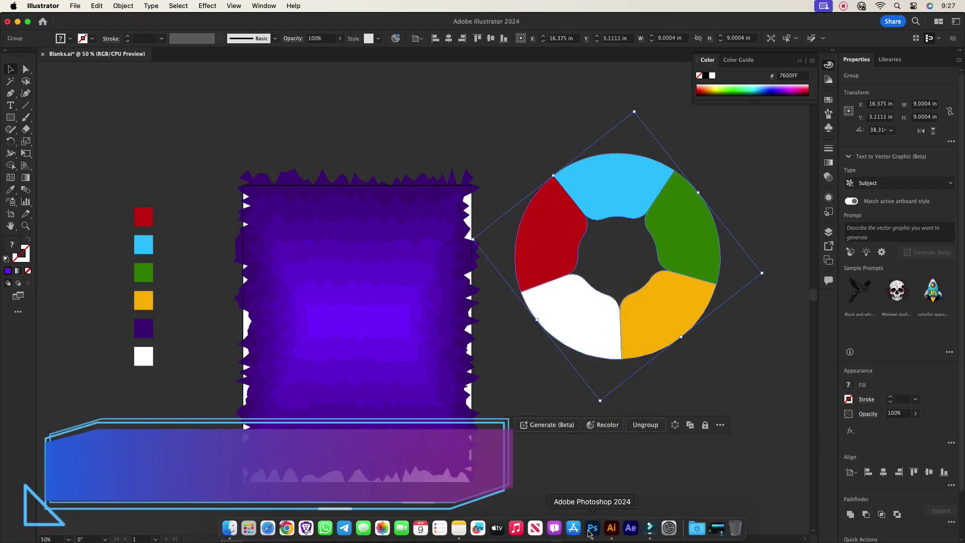
Step: Switch to Photoshop, paste the wheel as a smart object, shrink it slightly and place it in the upper part of the poster
left_click(592, 528)
left_click(118, 5)
left_click(136, 100)
left_click(530, 232)
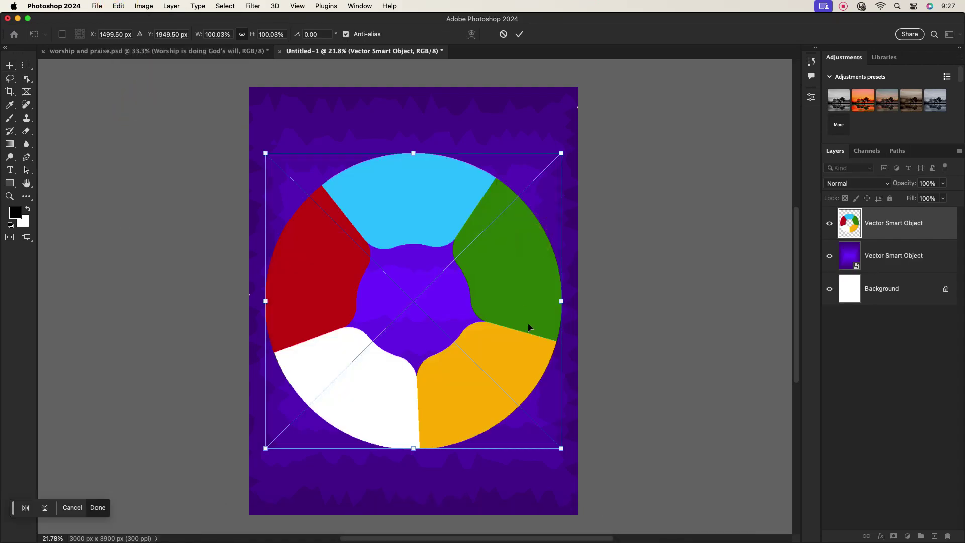
left_click_drag(561, 301, 549, 252)
left_click(520, 34)
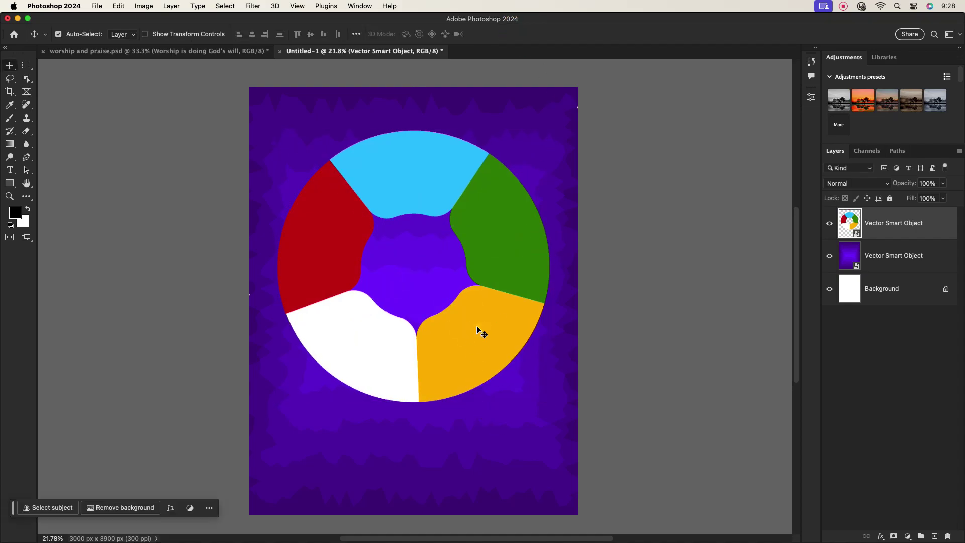
Step: Bring the man's cutout from worship and praise.psd into the poster, scale it slightly below 100% and place it along the lower edge
left_click(156, 51)
left_click(493, 189)
left_click_drag(514, 192, 430, 362)
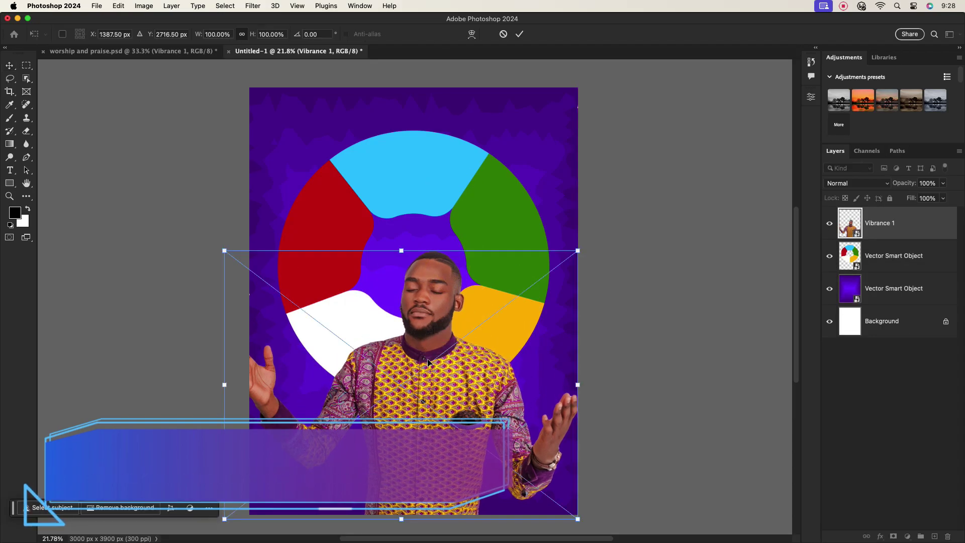
left_click_drag(450, 397, 463, 402)
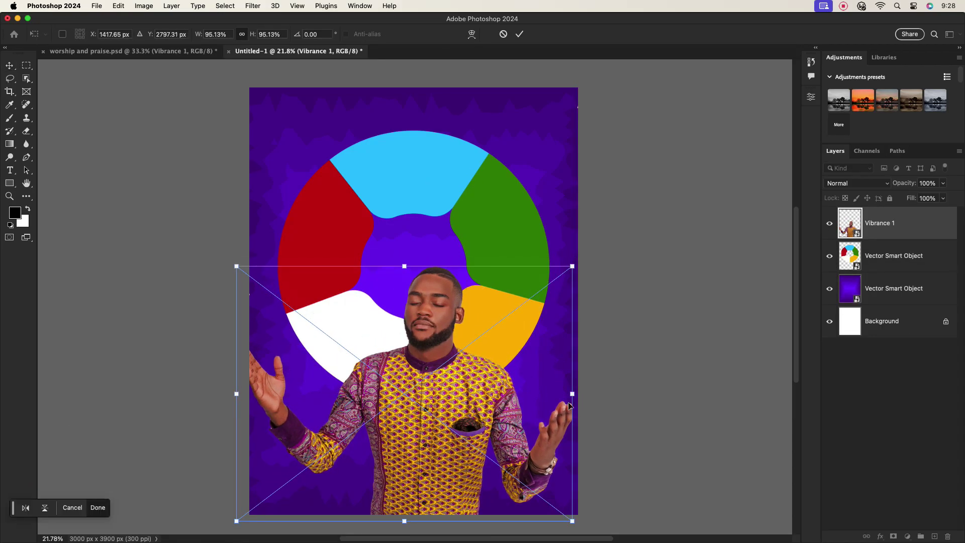
left_click_drag(576, 388, 569, 388)
left_click_drag(475, 395, 474, 400)
left_click(521, 36)
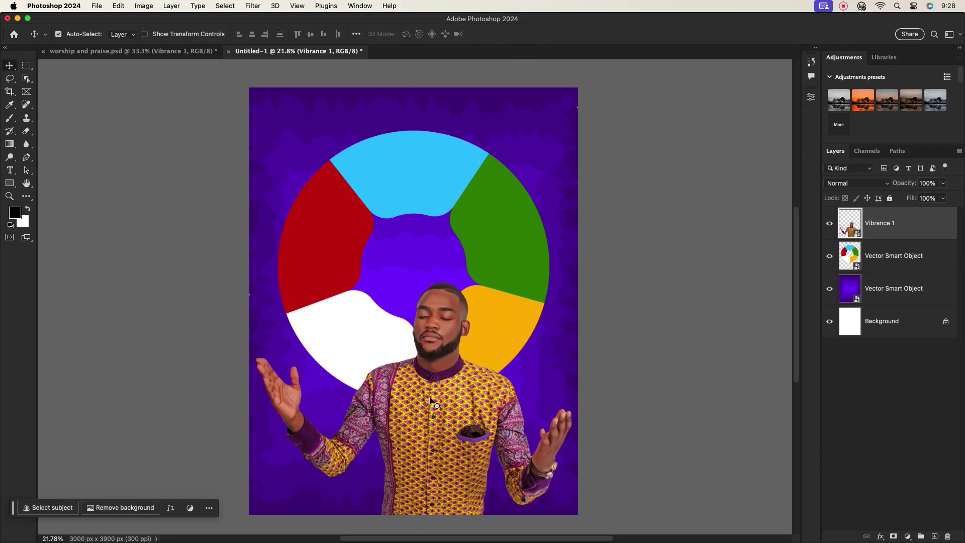
Step: Draw a rectangle about 1276 × 1410 px behind the wheel's centre, directly above the purple background layer
left_click(887, 293)
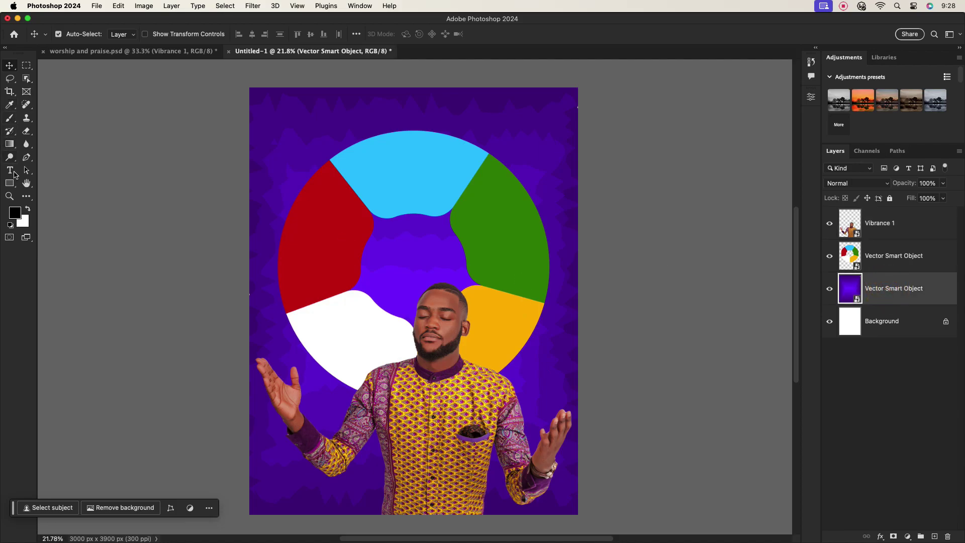
left_click(9, 183)
left_click_drag(347, 194, 487, 349)
left_click(4, 66)
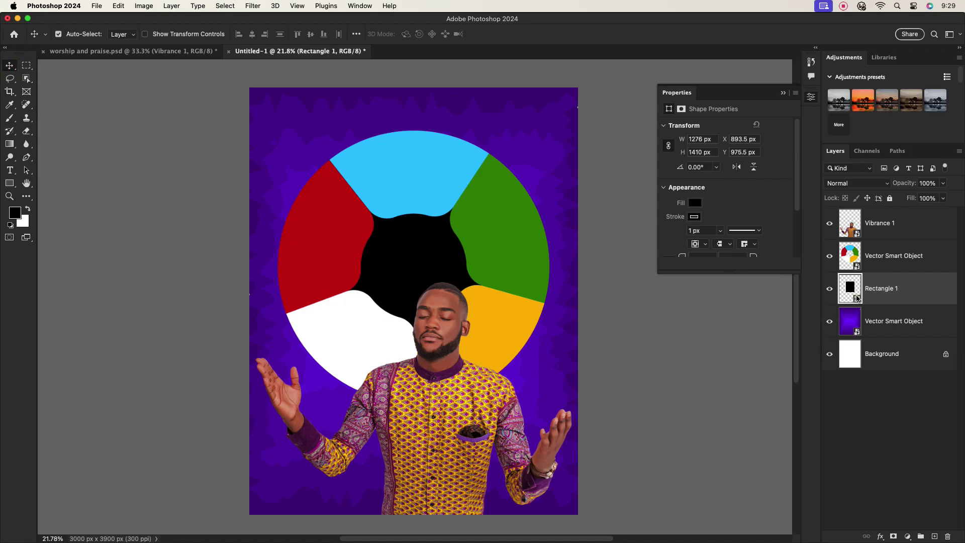
Step: Fill the rectangle behind the wheel with a bright purple matching the background's inner tones
double_click(856, 298)
left_click(299, 509)
left_click(582, 200)
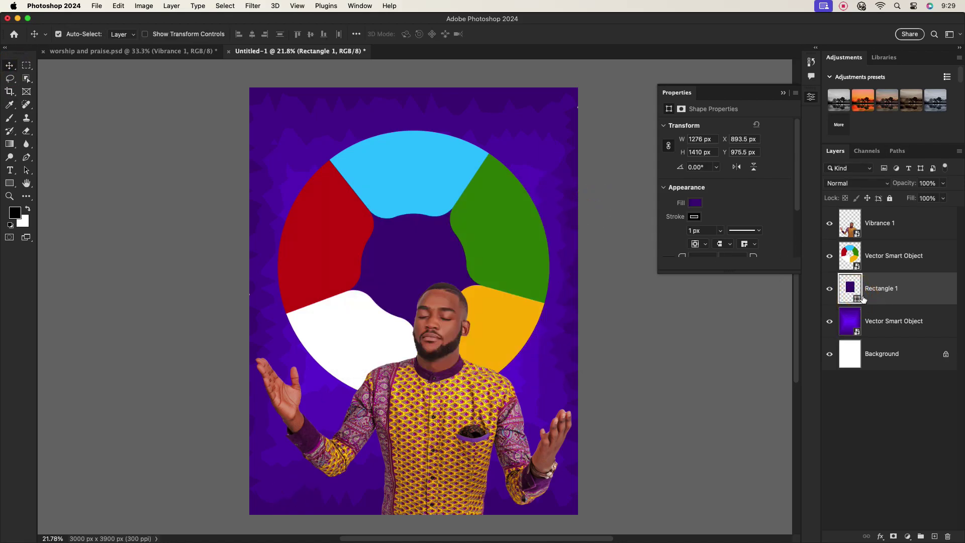
double_click(864, 299)
left_click(312, 384)
key("Return")
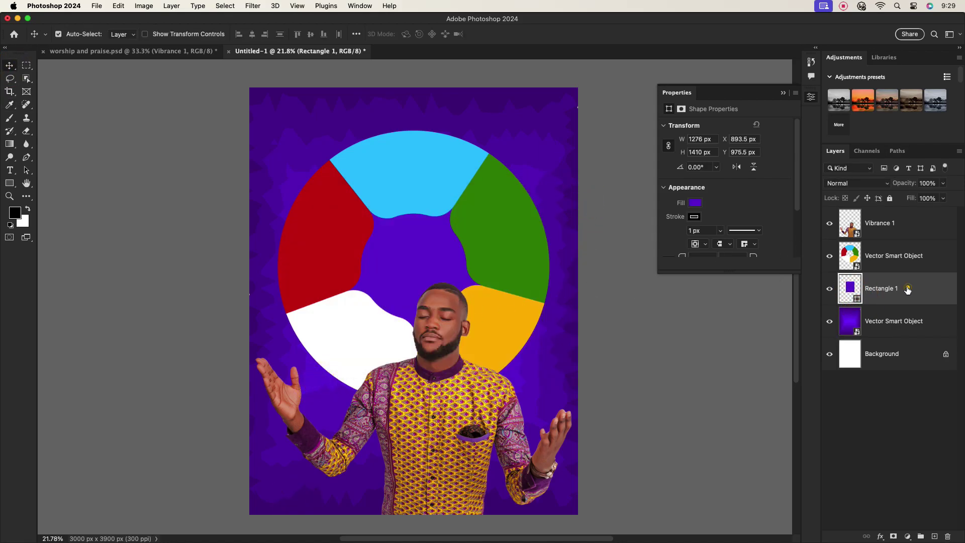
Step: Scale the colour wheel and the rectangle up together slightly, making the rectangle about 1318 px wide
left_click(507, 253)
left_click(907, 290, "super")
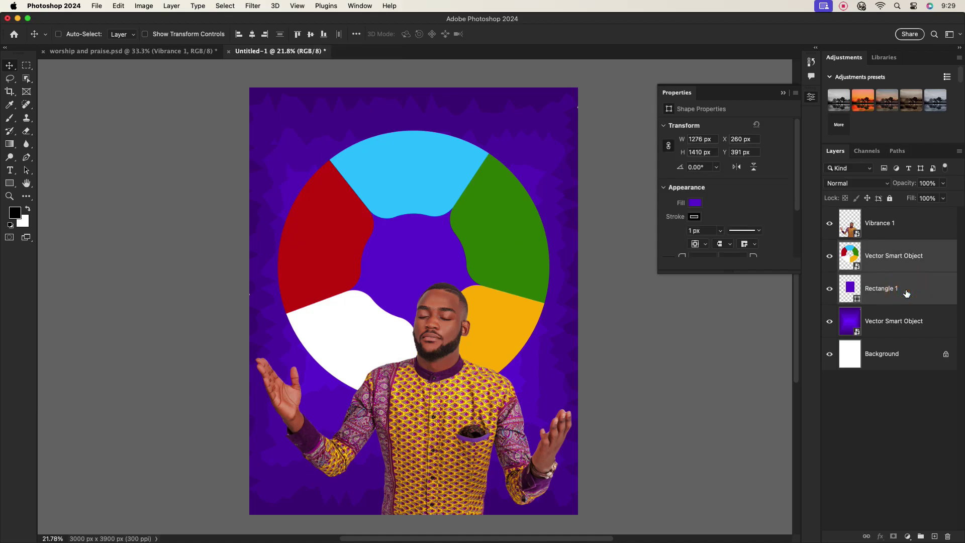
key("super+t")
mouse_move(551, 266)
left_mouse_down()
mouse_move(558, 259)
mouse_move(553, 266)
left_mouse_up()
key("Return")
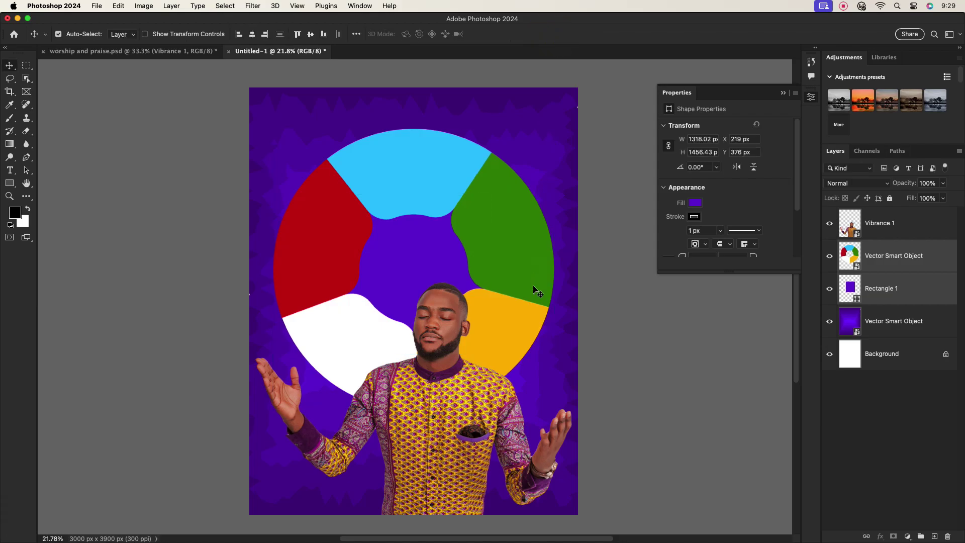
Step: Start a Camera Raw filter on the man's image with contrast +13, highlights +28, shadows -4 and whites +10
left_click(451, 412)
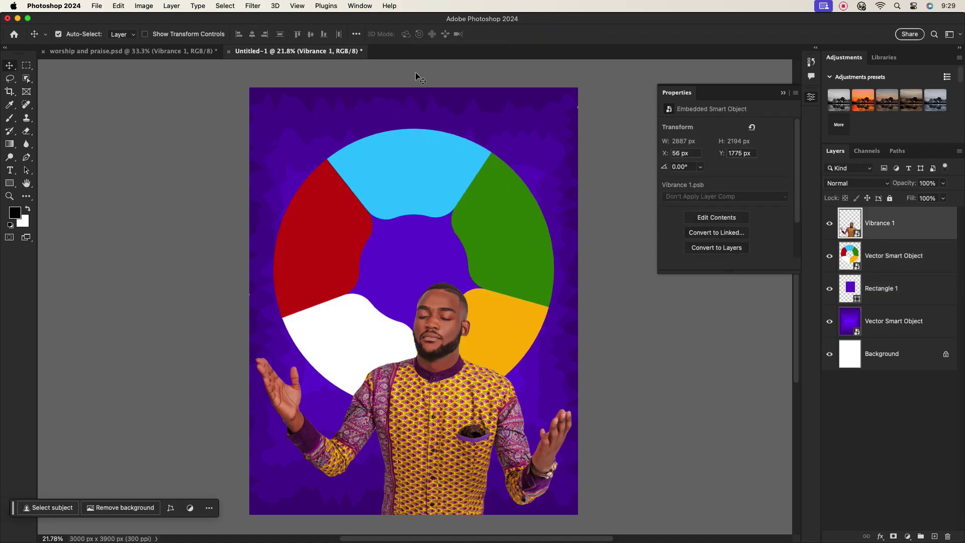
left_click(247, 6)
left_click(261, 90)
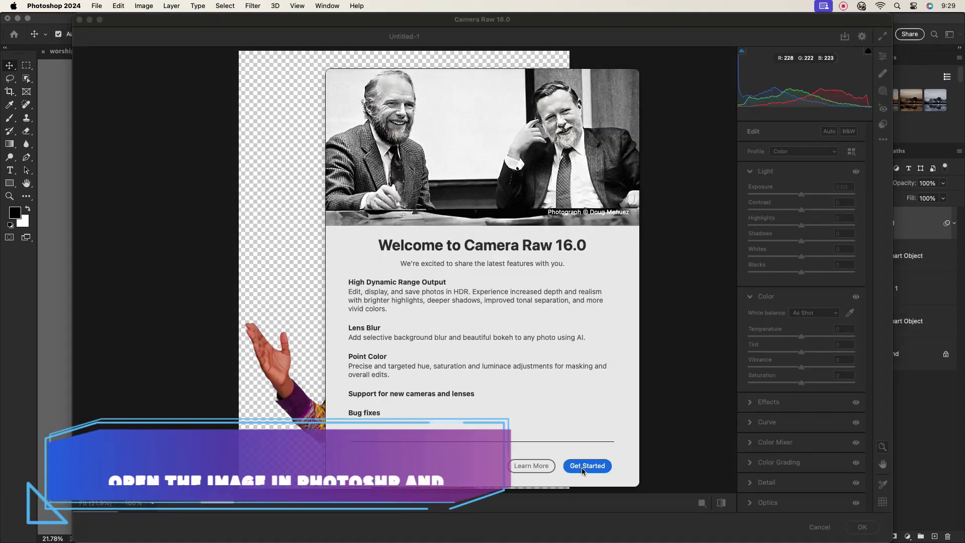
left_click(582, 523)
left_click_drag(799, 210, 817, 226)
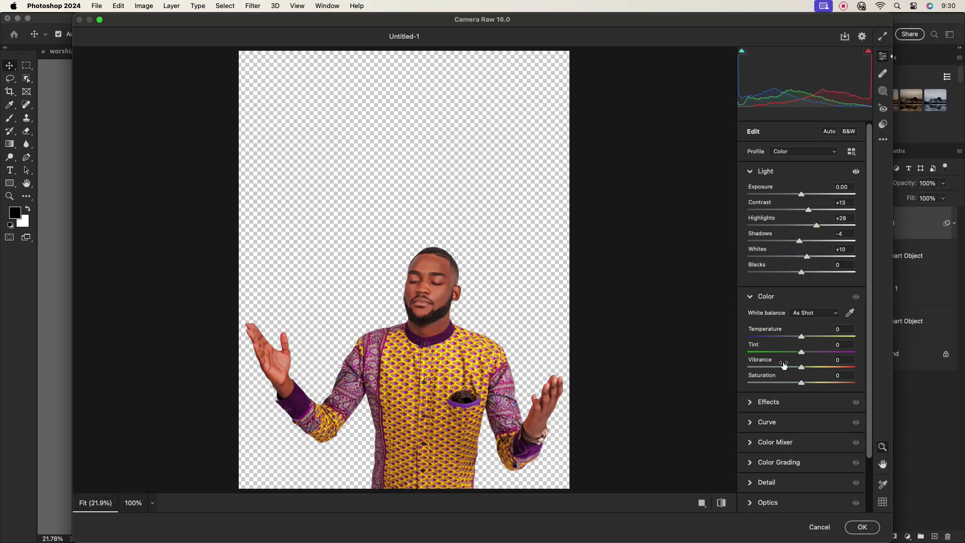
Step: Set the man's vibrance to +7, saturation to +15, clarity to +16 and dehaze to +21
left_click_drag(801, 382, 811, 382)
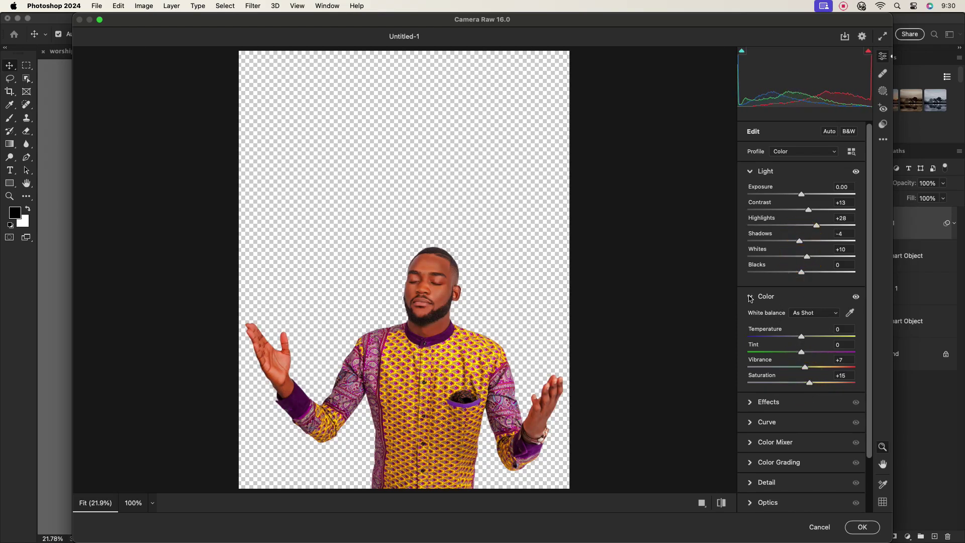
left_click(750, 402, "alt")
mouse_move(801, 249)
left_mouse_down()
mouse_move(810, 249)
mouse_move(808, 265)
left_mouse_up()
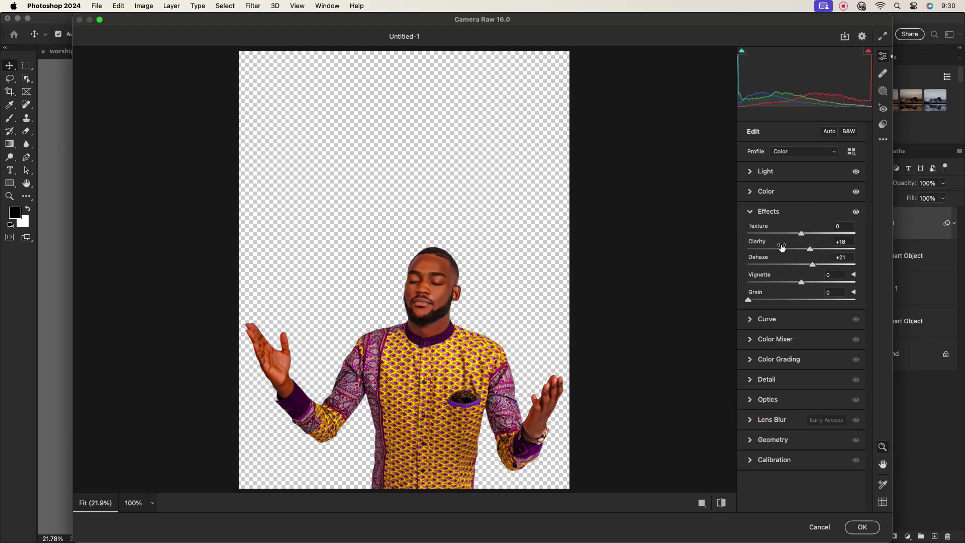
Step: Set the curve's lights to +17 and darks to -1, add some sharpening, and apply the Camera Raw filter
left_click(750, 211)
left_click(750, 232)
mouse_move(802, 416)
left_mouse_down()
mouse_move(812, 417)
mouse_move(808, 431)
left_mouse_up()
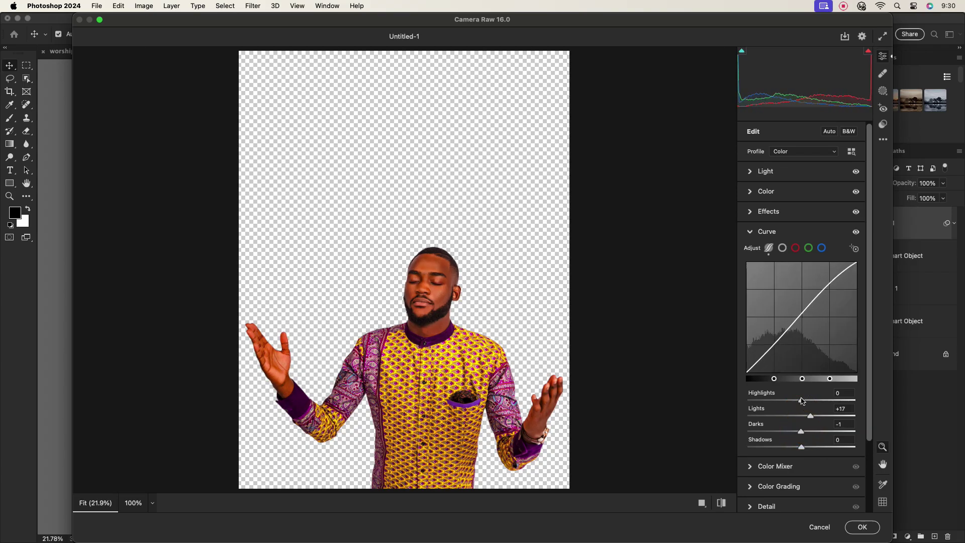
left_click(767, 232)
left_click(750, 292)
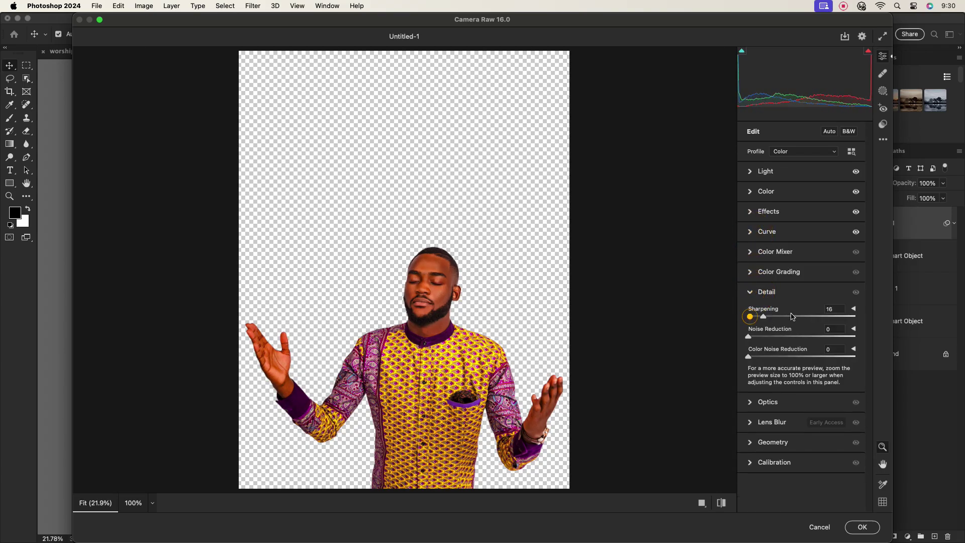
left_click(863, 526)
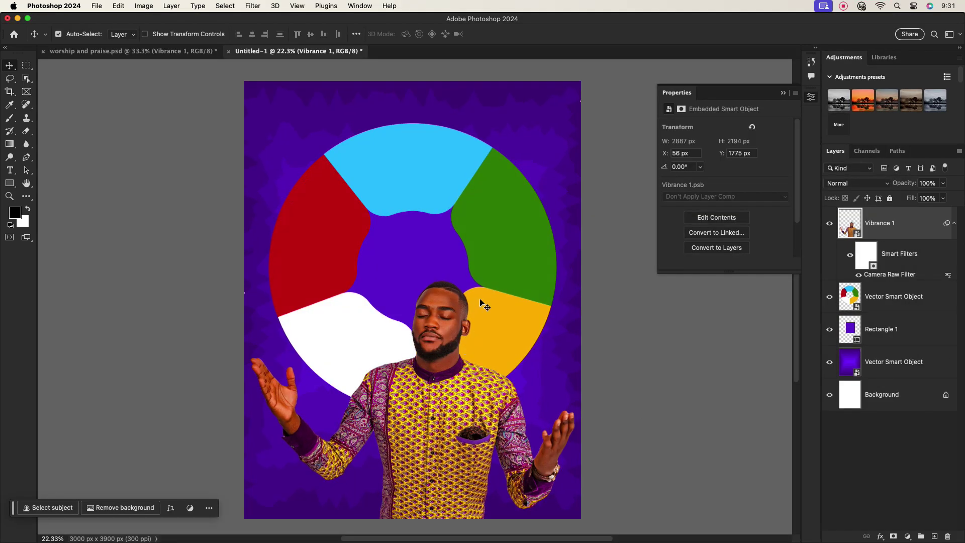
Step: Enlarge the purple background smart object slightly, to about 3526 × 4514 px
scroll(539, 129, "up", 3)
left_click(562, 128)
key("super+t")
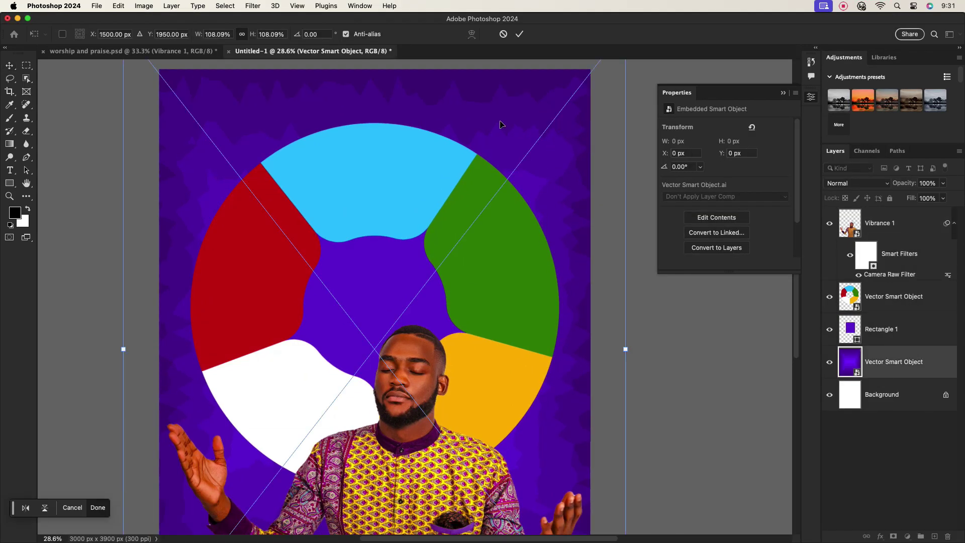
left_click_drag(620, 360, 626, 352)
key("Return")
scroll(482, 241, "down", 2)
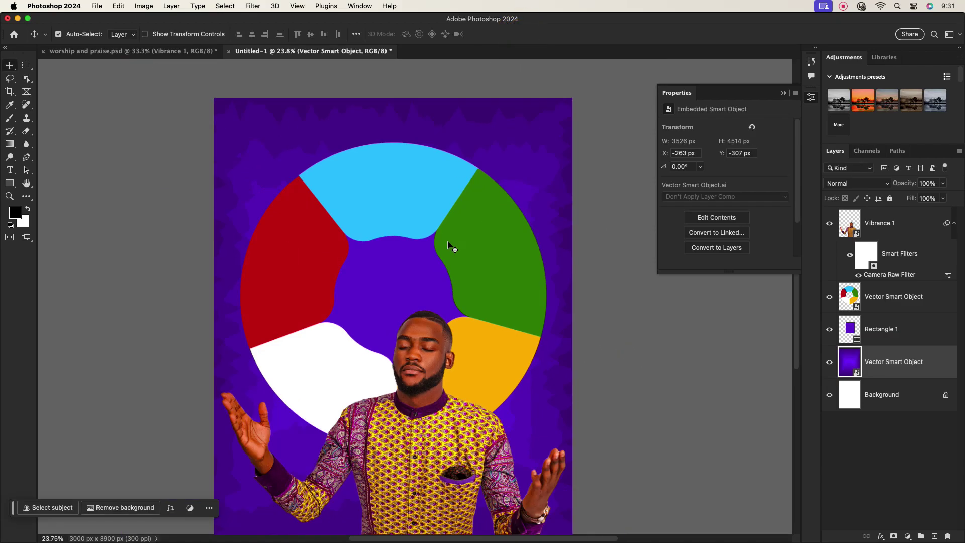
Step: Add the text "worship" on the wheel's blue segment and move its layer to the top of the stack
left_click(10, 172)
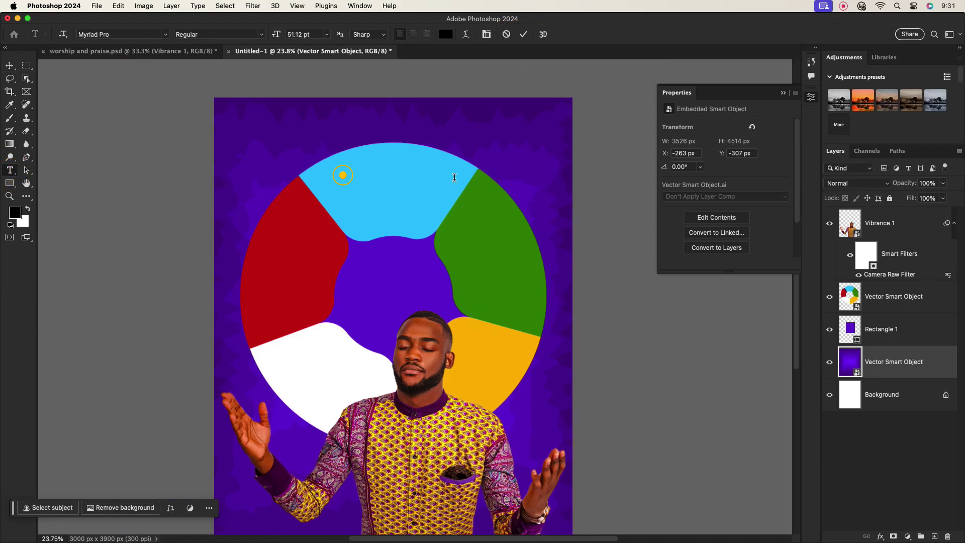
left_click(343, 175)
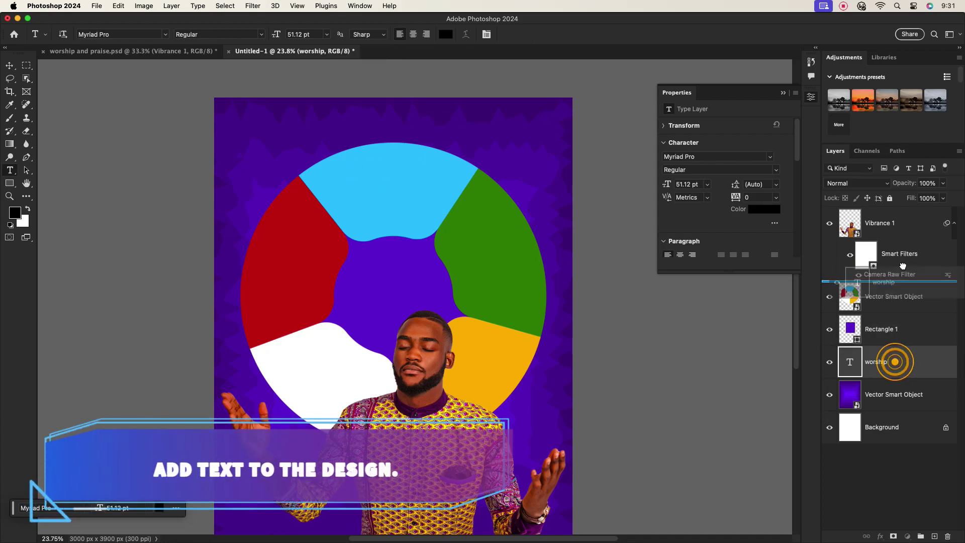
left_click_drag(894, 366, 890, 222)
Step: Change the font of the "worship" text to Aesthetic Regular
left_click(786, 90)
left_click(357, 7)
left_click(357, 125)
left_click(711, 110)
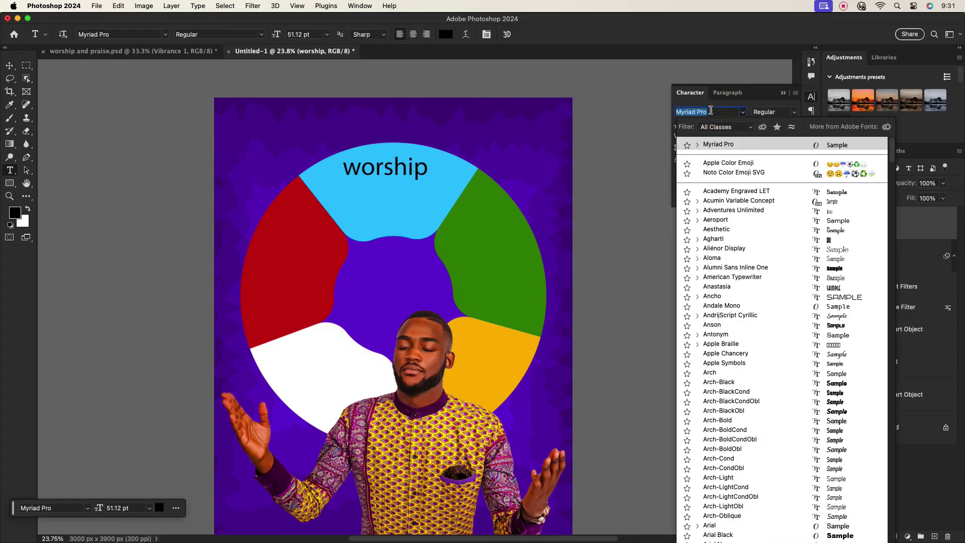
left_click(9, 66)
left_click(387, 169)
left_click(706, 113)
type("aes")
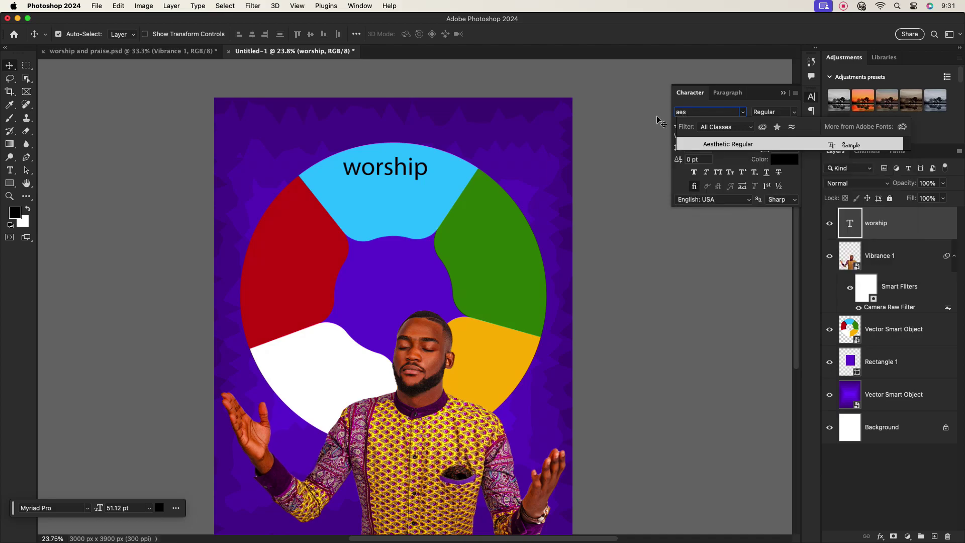
key("Return")
Step: Move the "worship" text into the wheel's centre above the man's head and shift the man down slightly
left_click_drag(395, 172, 408, 300)
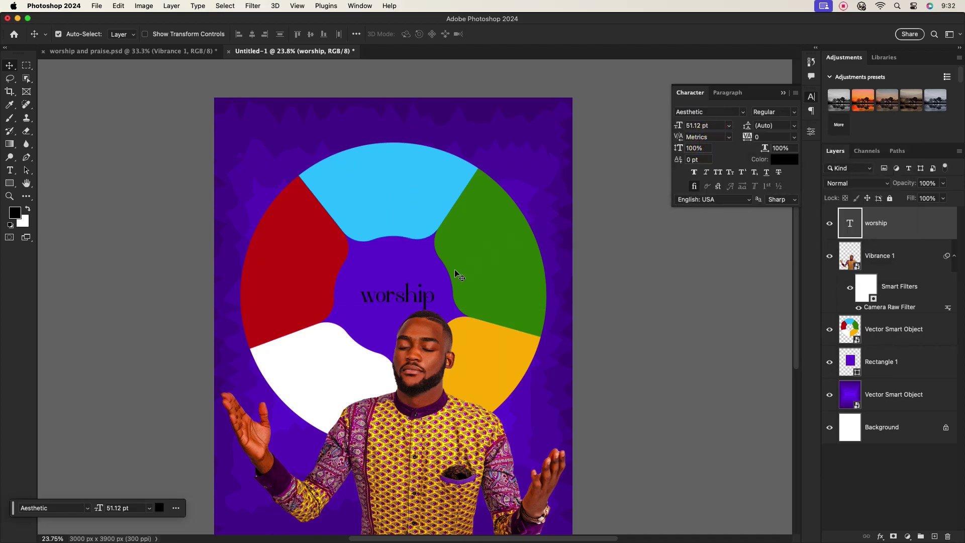
left_click_drag(459, 367, 458, 383)
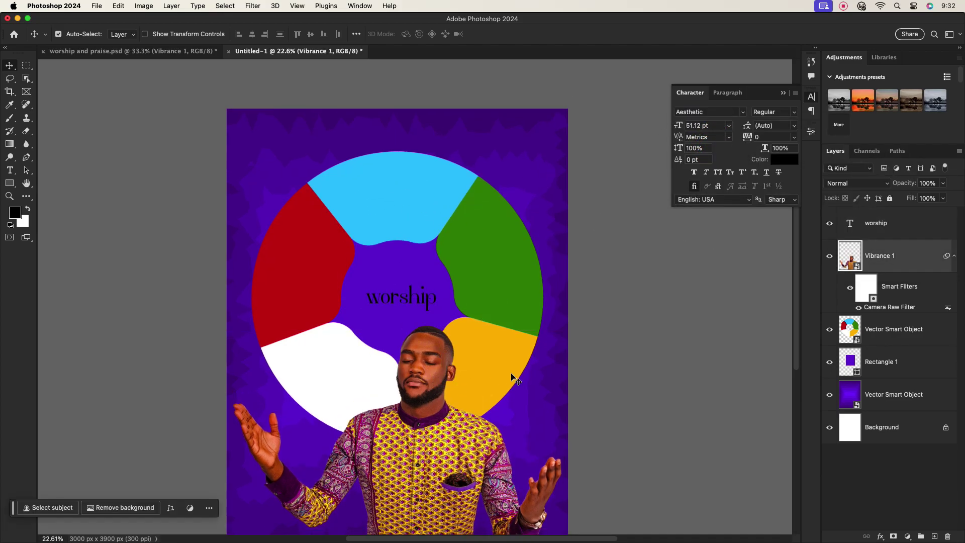
scroll(495, 387, "down", 2)
left_click_drag(447, 416, 448, 410)
scroll(448, 409, "up", 5)
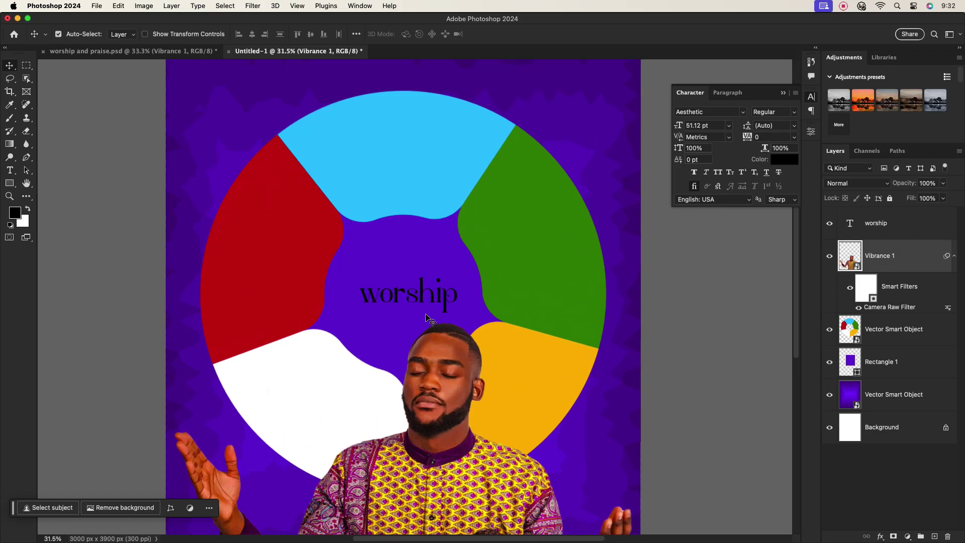
Step: Recolour the "worship" text white and shift it slightly down in the wheel's centre
left_click(450, 304)
left_click(785, 159)
left_click(355, 208)
left_click(560, 206)
key("v")
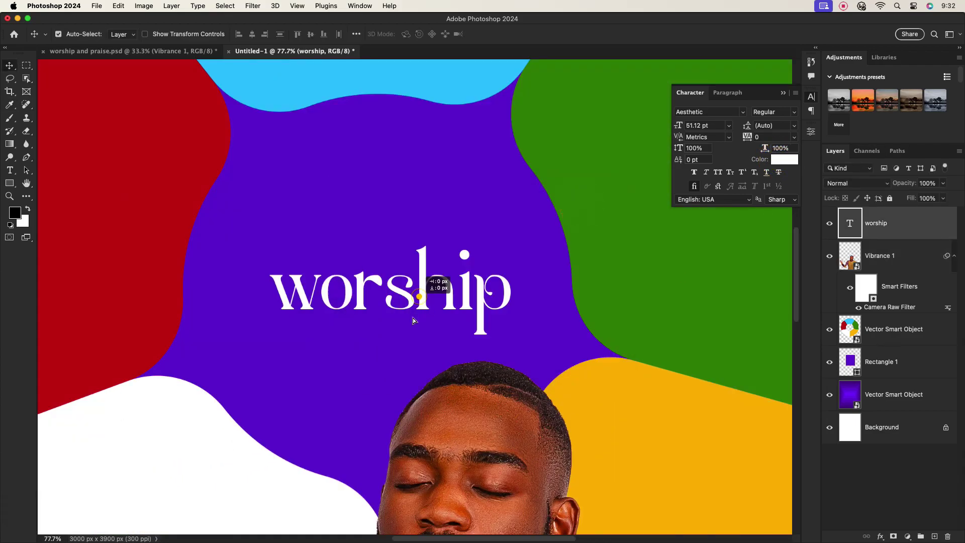
left_click_drag(427, 318, 416, 321)
Step: Set the "worship" text's tracking to -50, enlarge it to about 87 pt and move it up clear of the man's head
left_click(793, 140)
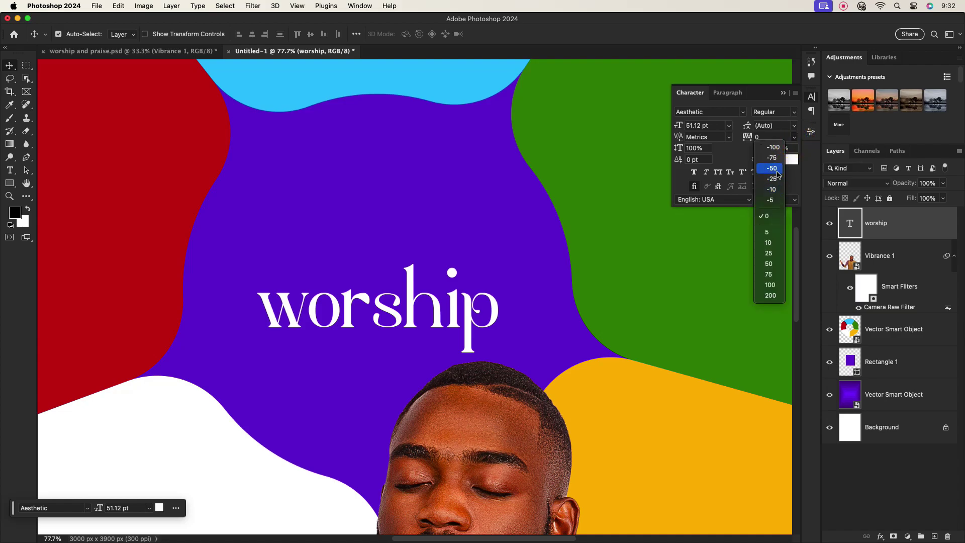
left_click(772, 169)
key("super+t")
left_click_drag(472, 305, 549, 304)
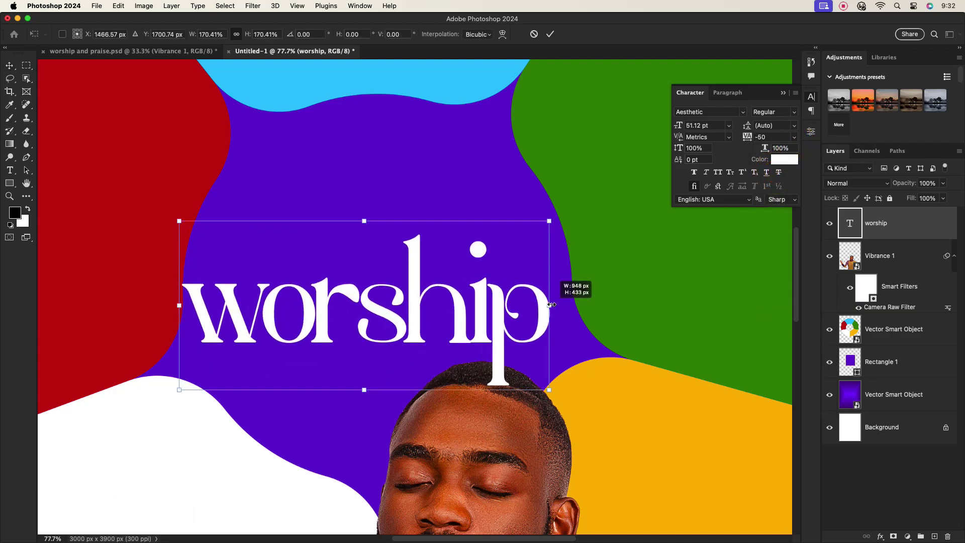
left_click(550, 34)
left_click_drag(479, 323, 491, 235)
Step: Shrink the "worship" text slightly, duplicate it below and change the copy's wording to "praise"
key("super+t")
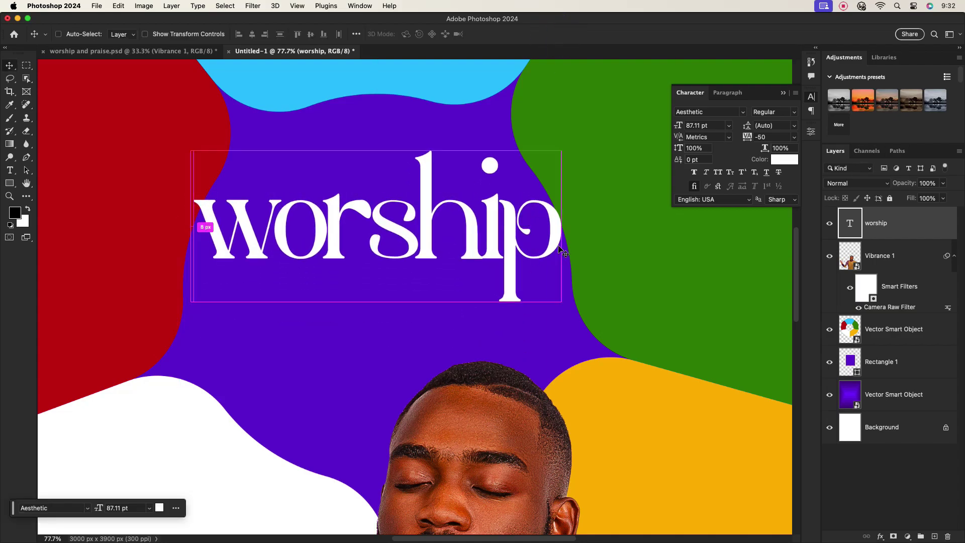
left_click_drag(564, 221, 508, 328)
key("Return")
double_click(507, 328)
type("praise")
left_click(523, 34)
Step: Enlarge the "praise" text to about 112 pt and fit it directly beneath "worship"
key("ctrl+t")
left_click_drag(456, 326, 512, 300)
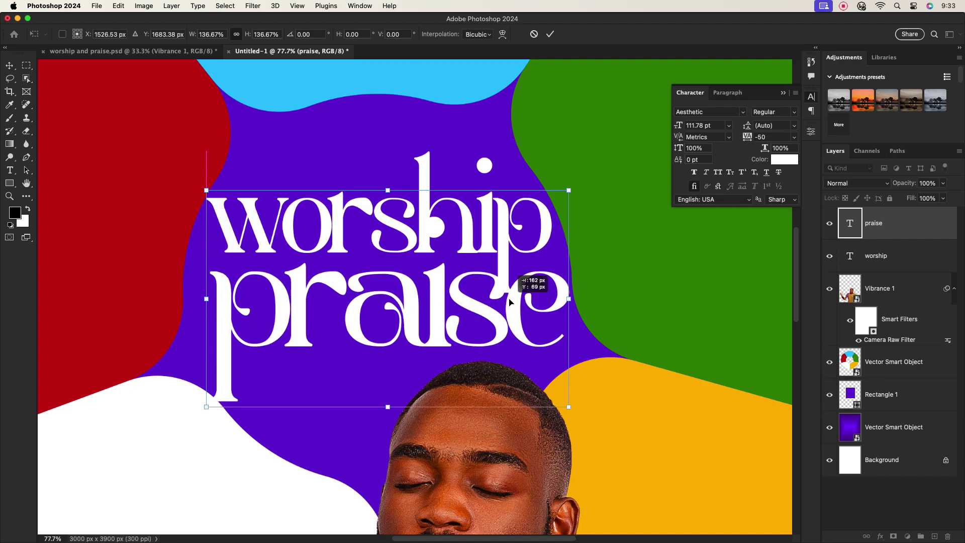
left_click(549, 35)
Step: Add the text "the power of" on the wheel's blue segment
scroll(489, 246, "down", 5)
left_click(9, 170)
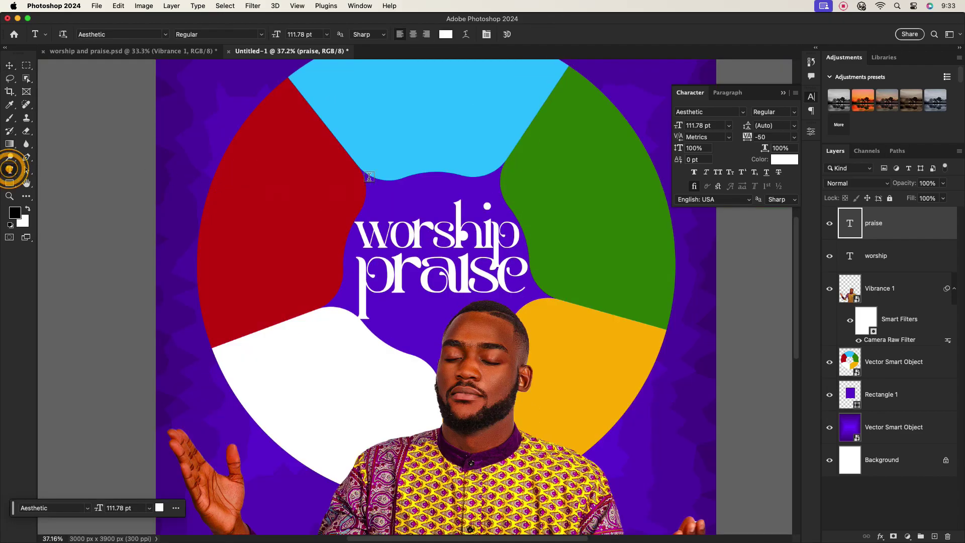
left_click(392, 134)
type("the po")
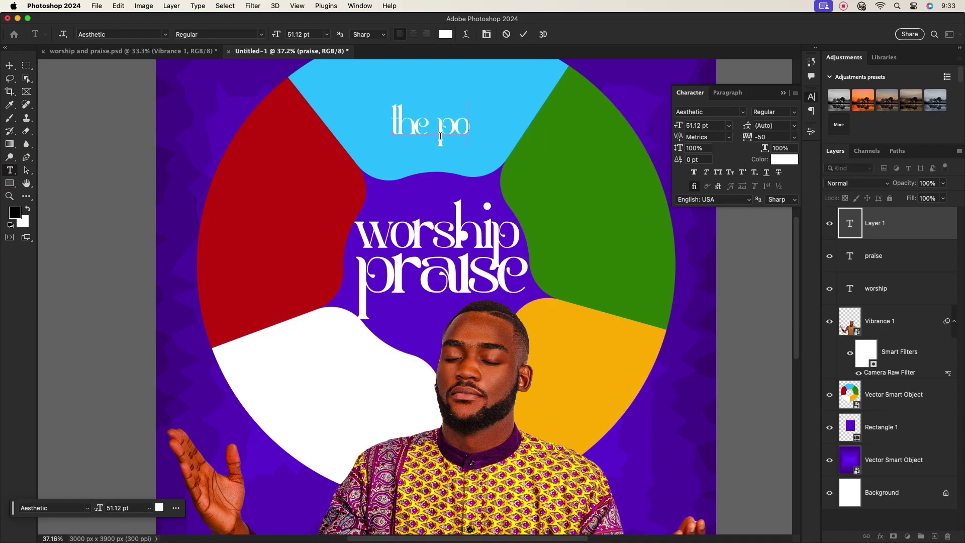
left_click(6, 63)
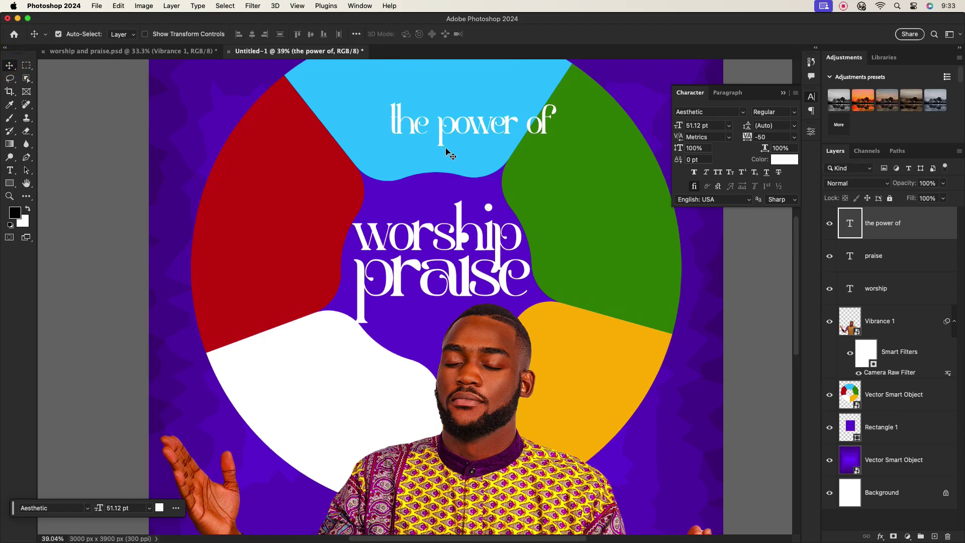
Step: Move the "the power of" text directly above "worship" and shrink it to about 24.5 pt
left_click_drag(453, 126, 347, 202)
key("super+t")
left_click_drag(427, 201, 383, 201)
left_click_drag(325, 209, 393, 210)
Step: Change the font of the "the power of" text to Cinzel Decorative Bold
left_click(709, 111)
type("cin")
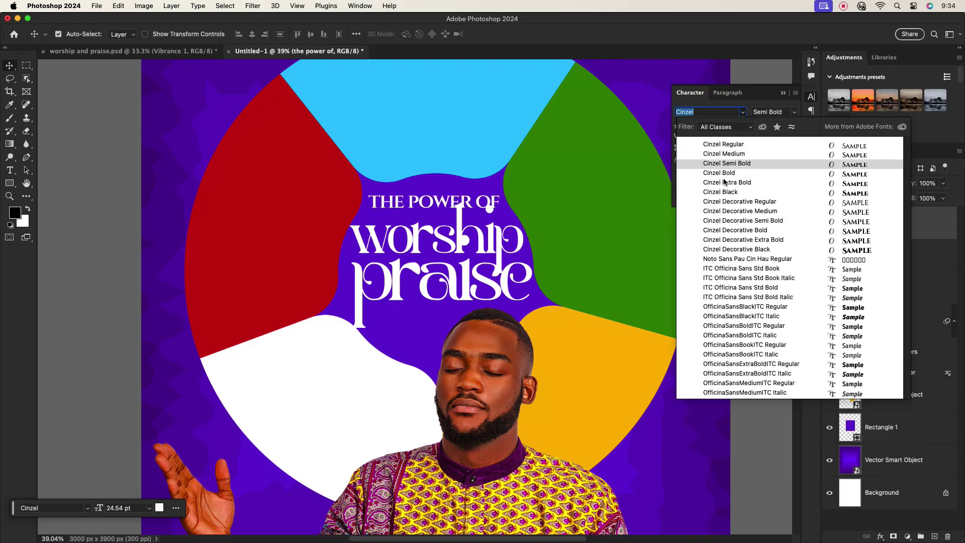
left_click(732, 230)
Step: Reduce the "the power of" text to about 14.6 pt and tuck it beside the tall "h" of "worship"
scroll(417, 209, "up", 2)
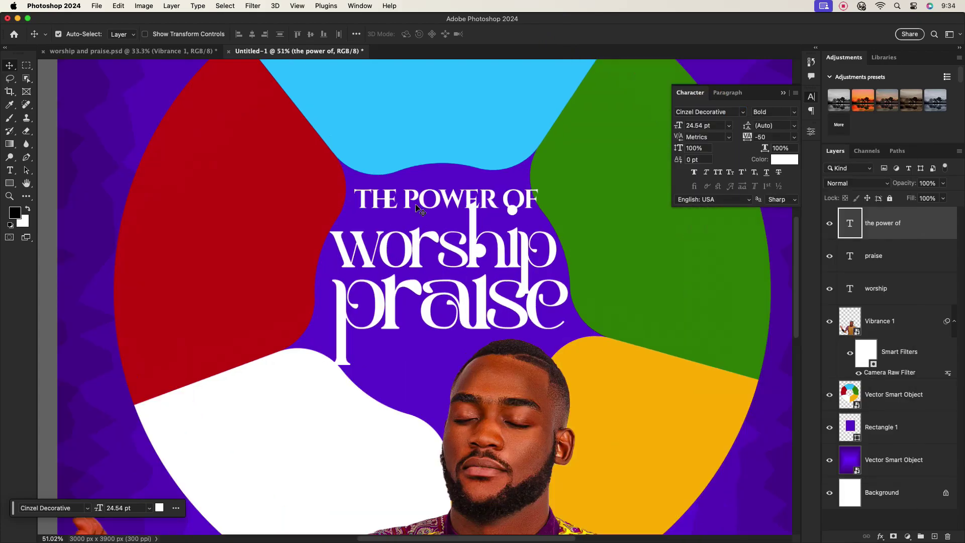
key("super+t")
left_click_drag(538, 189, 433, 201)
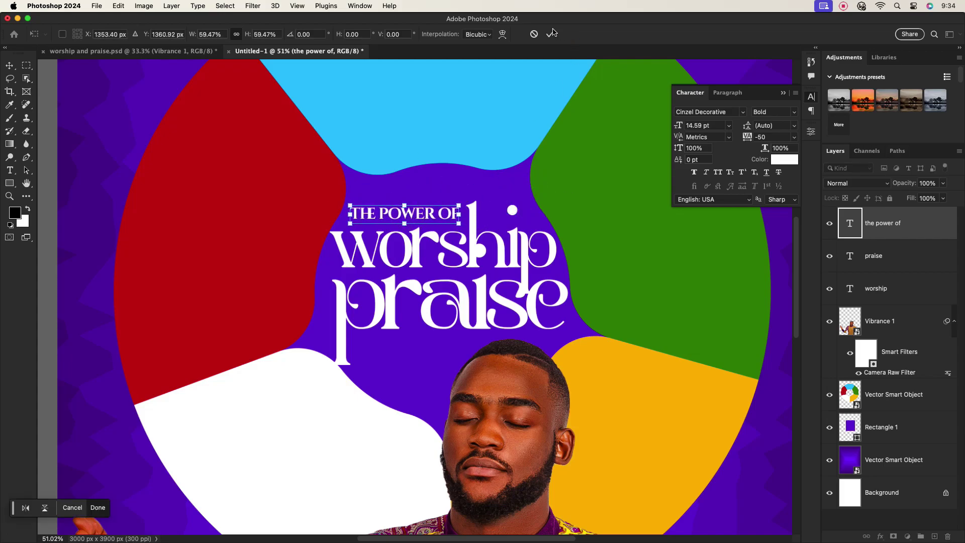
key("Return")
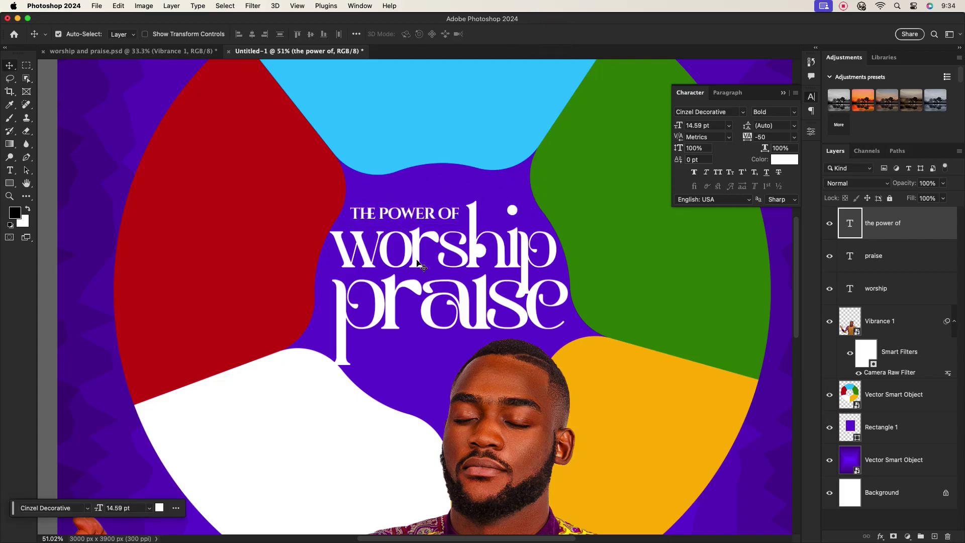
Step: Draw a rectangle about 460 × 81 px over "the power of", with no stroke and the wheel's red as fill
left_click(9, 183)
left_click_drag(346, 203, 464, 224)
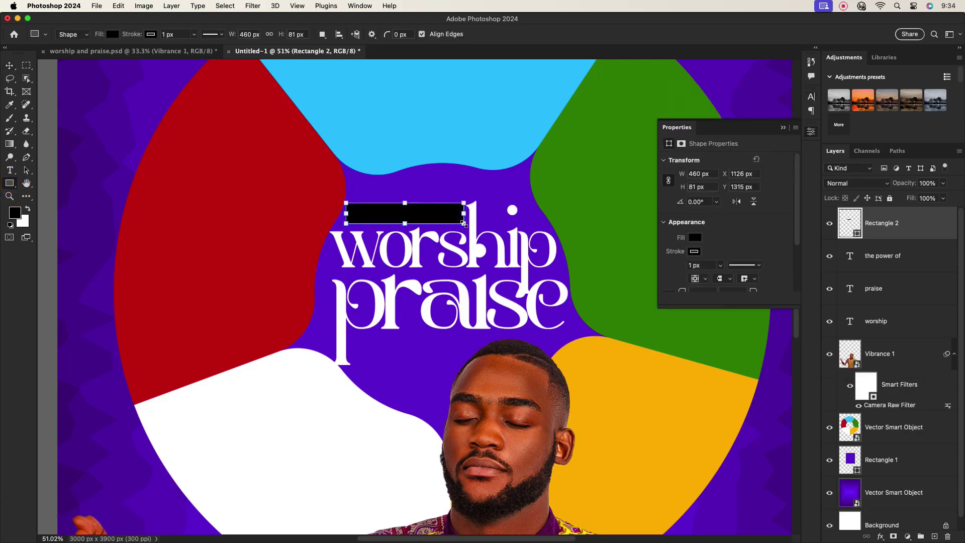
left_click(696, 255)
left_click(674, 266)
double_click(855, 232)
left_click(277, 218)
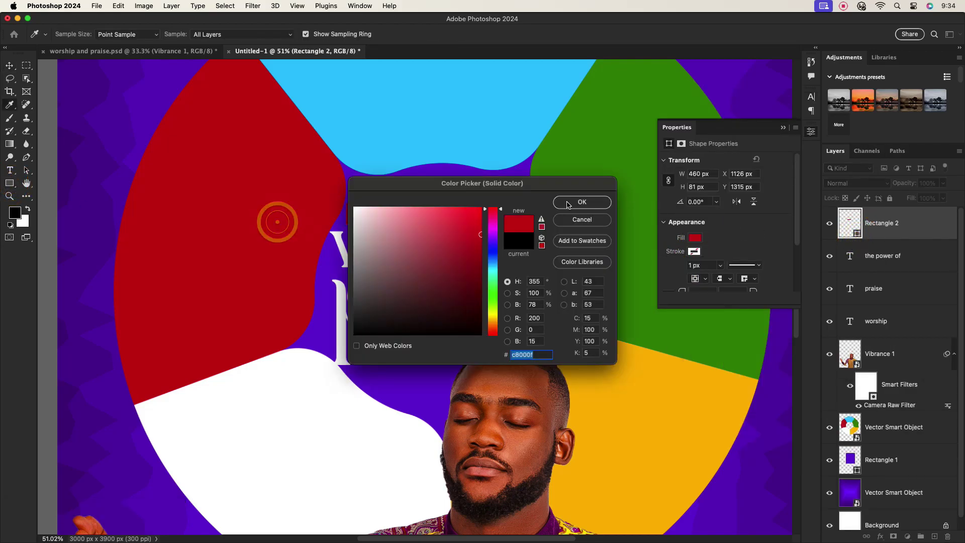
left_click(582, 201)
Step: Move the red rectangle's layer beneath the "the power of" text and round its corners to 15 px
left_click_drag(897, 271, 898, 272)
left_click(11, 66)
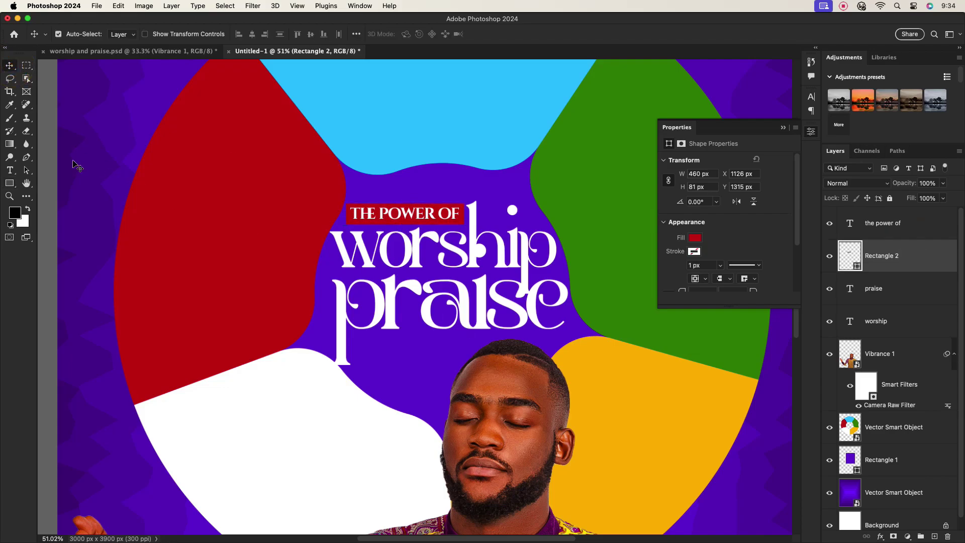
scroll(438, 213, "up", 5)
scroll(767, 264, "down", 2)
left_click_drag(754, 254, 734, 255)
scroll(540, 271, "down", 4)
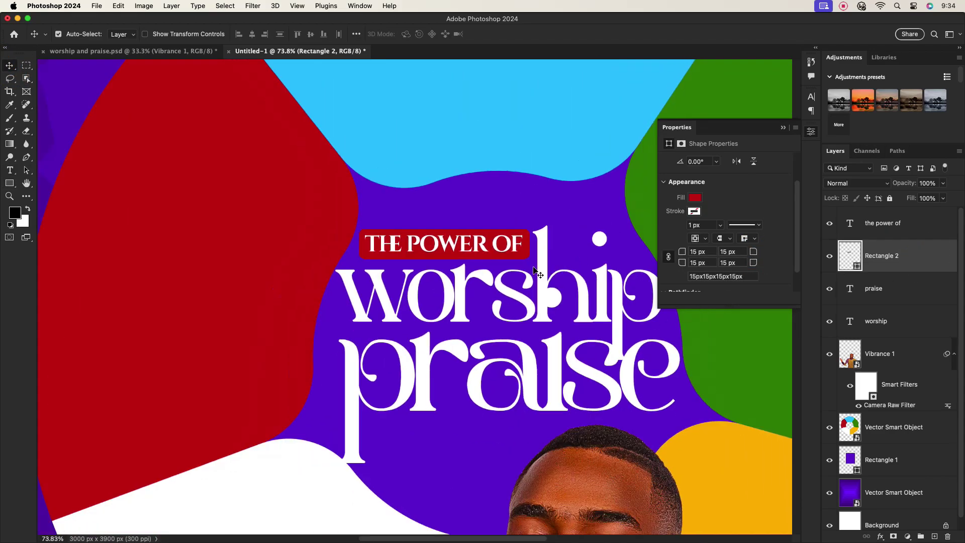
Step: Duplicate the red rectangle between "worship" and "praise" and narrow the copy to about 41% width
left_click_drag(524, 256, 534, 330)
key("super+t")
left_click_drag(412, 330, 508, 330)
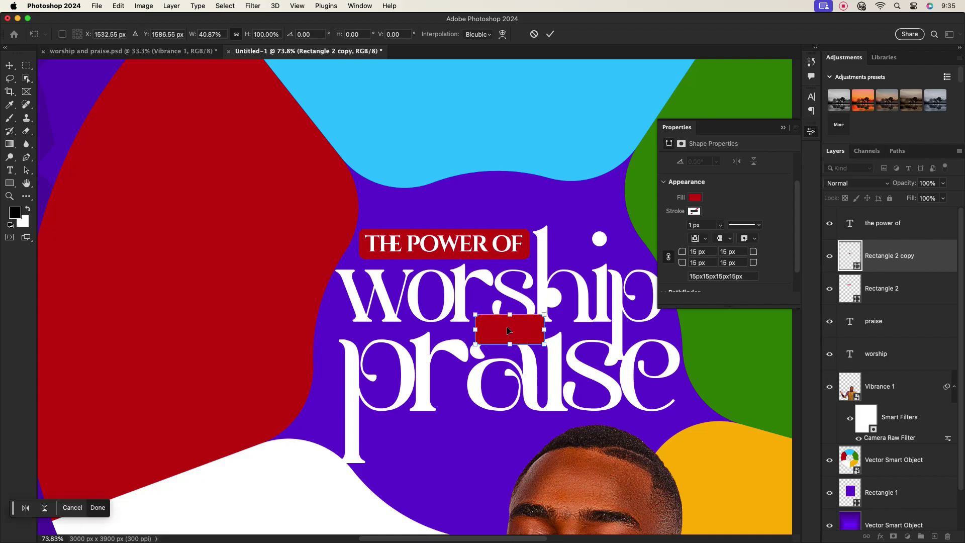
left_click(550, 34)
Step: Duplicate the "the power of" text onto the red segment and change the copy's wording to "and"
left_click(460, 246)
left_click_drag(460, 247, 277, 309)
double_click(322, 308)
key("super+a")
type("and")
left_click(524, 34)
Step: Move the "and" text onto the small red rectangle between "worship" and "praise"
key("v")
left_click_drag(215, 307, 522, 330)
scroll(533, 332, "down", 1)
scroll(518, 330, "down", 4)
scroll(467, 251, "up", 2)
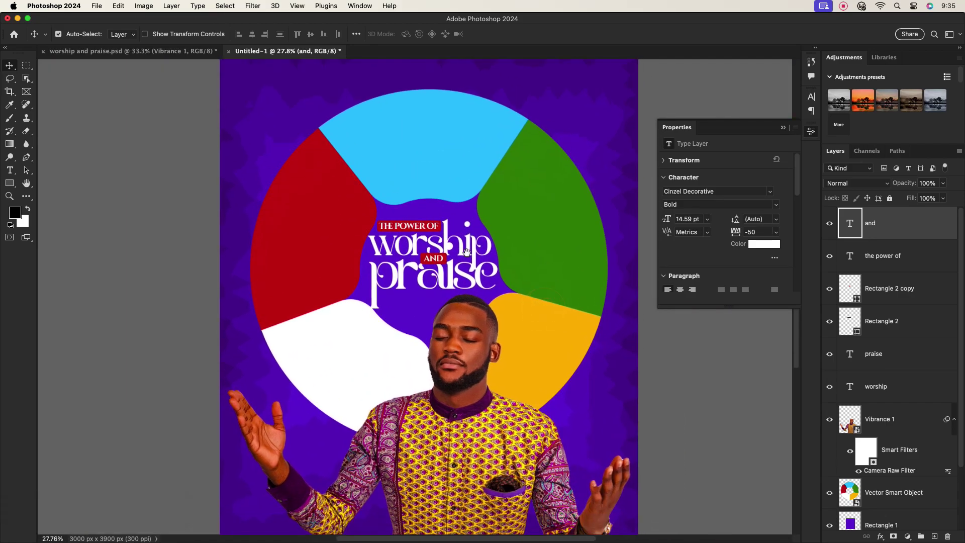
scroll(656, 347, "down", 1)
Step: Bring the "Praise moves God" text from worship and praise.psd above the man's layer and set it in Cinzel Decorative Bold
left_click(853, 431)
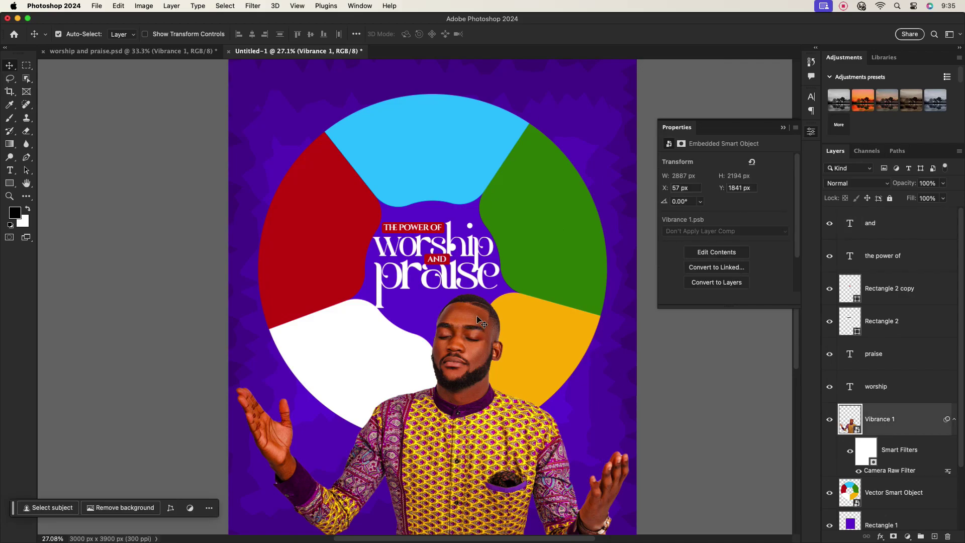
left_click(134, 51)
left_click_drag(201, 148, 422, 153)
left_click(811, 96)
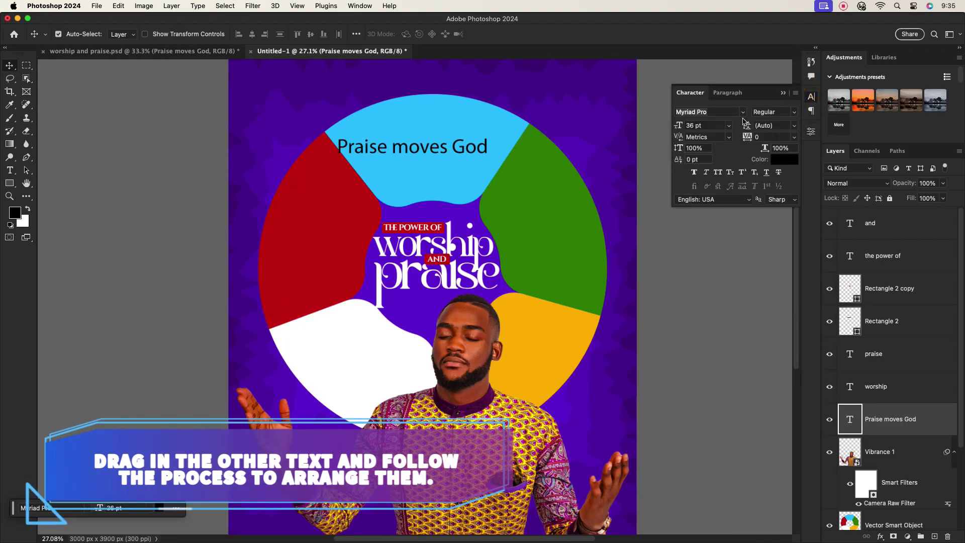
left_click(743, 111)
left_click(724, 146)
Step: Break "Praise moves God" into three centre-aligned lines and place it on the wheel's blue segment
double_click(432, 148)
left_click(416, 148)
key("BackSpace")
key("Return")
left_click(9, 65)
left_click(728, 93)
left_click(707, 118)
left_click_drag(362, 171, 451, 157)
Step: Set the leading of the "Praise moves God" text to 30 pt and recentre it in the blue segment
left_click(690, 93)
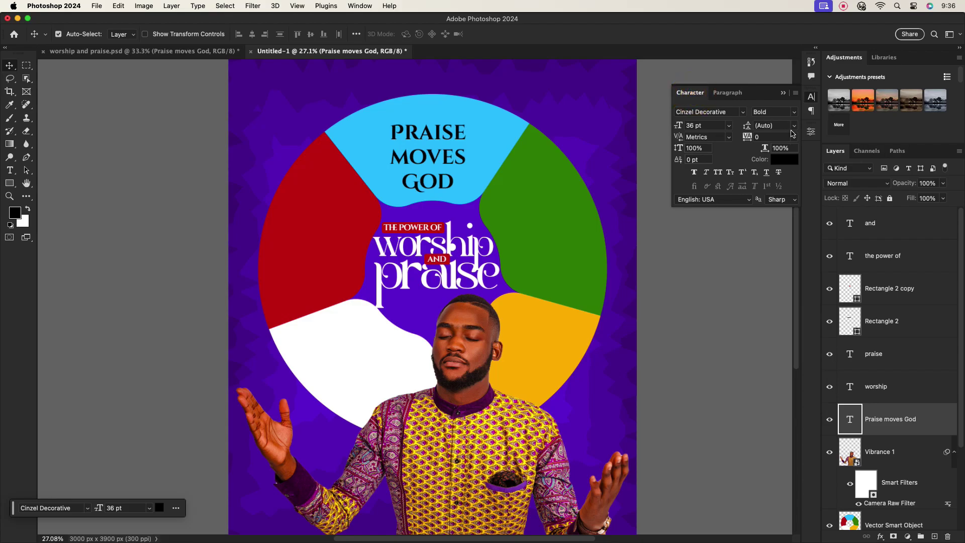
left_click(795, 115)
left_click(774, 131)
left_click(794, 125)
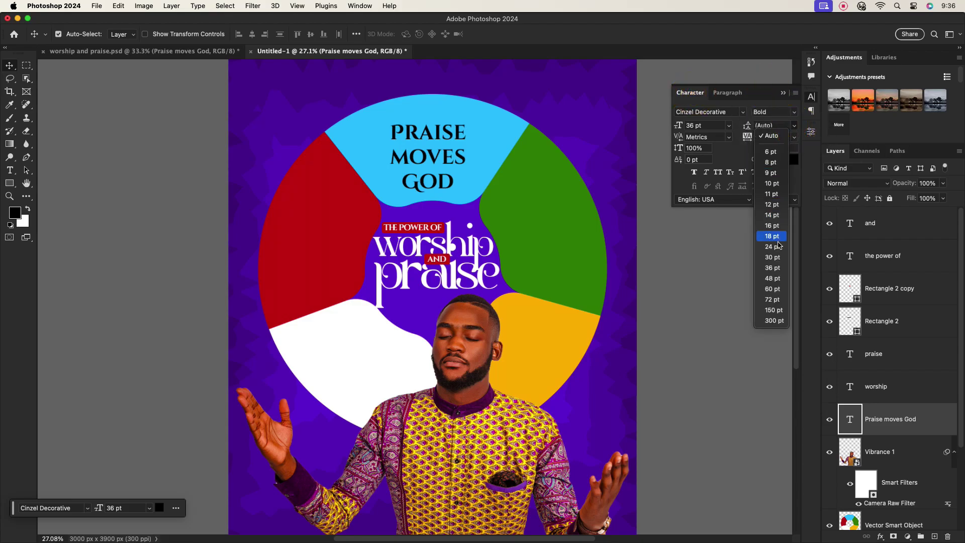
left_click(777, 256)
left_click_drag(427, 145, 433, 154)
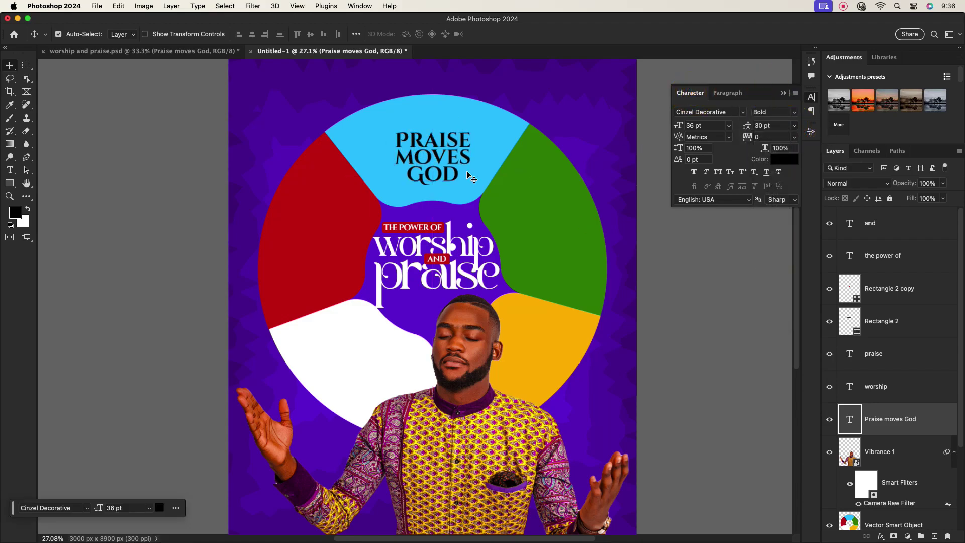
Step: Bring the "Worship provokes His holiness" text from worship and praise.psd into the poster and set it in Cinzel Decorative Bold
scroll(447, 165, "down", 2)
left_click(179, 51)
left_click_drag(337, 131, 411, 186)
left_click(744, 113)
left_click(729, 141)
left_click(794, 112)
left_click(780, 128)
Step: Move "Worship provokes His holiness" above the wheel, break it into three lines and centre-align them
left_click_drag(508, 179, 439, 116)
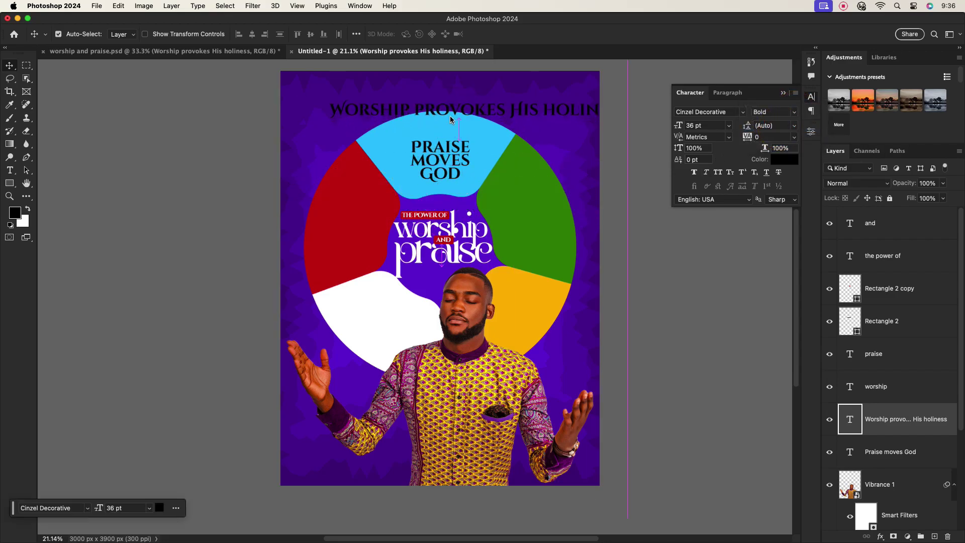
double_click(415, 108)
key("Return")
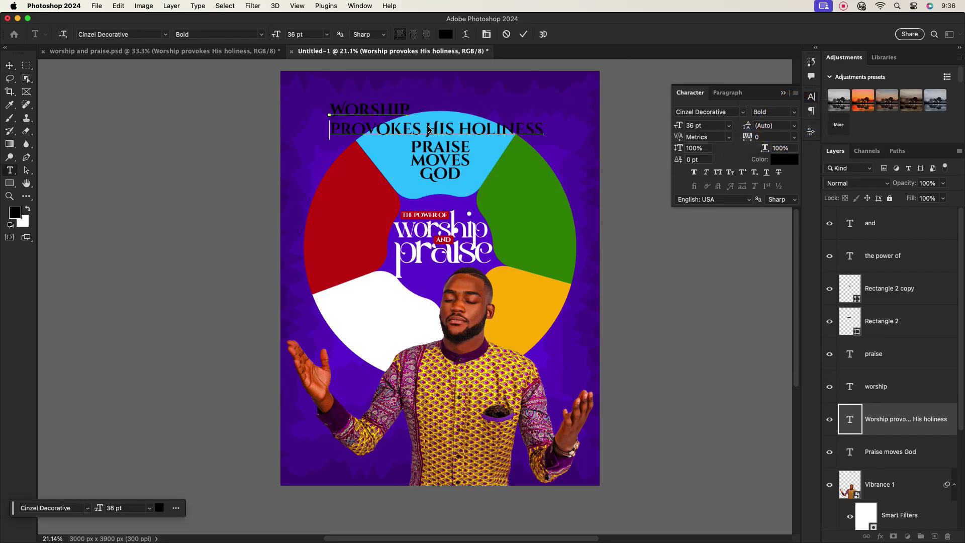
left_click(427, 128)
key("Return")
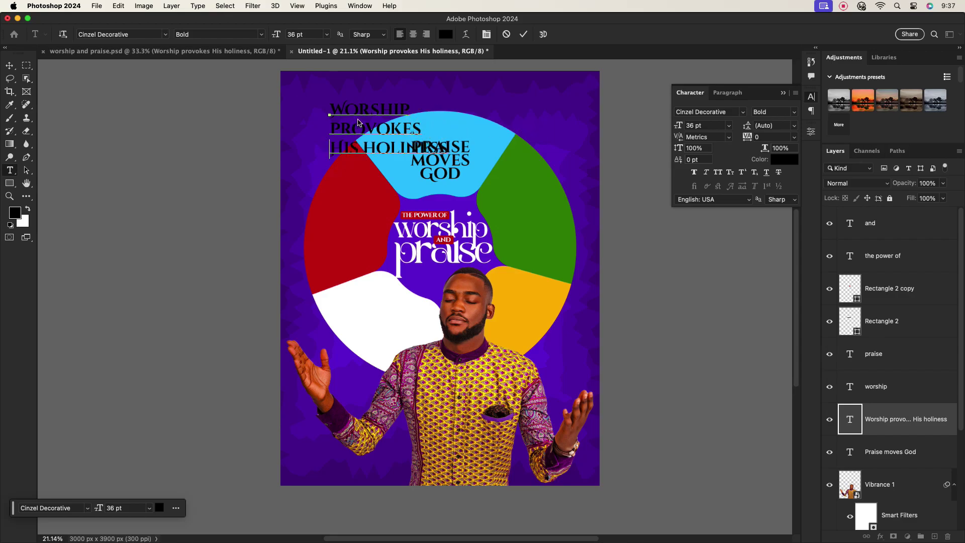
left_click(523, 34)
key("v")
left_click(728, 93)
left_click(707, 110)
Step: Shrink the "Worship provokes His holiness" text to about 30 pt and rotate it to fit the wheel's red segment
left_click_drag(366, 149, 390, 206)
key("super+t")
left_click_drag(442, 147, 354, 89)
left_click_drag(339, 229, 361, 245)
left_click(552, 35)
Step: Set the "Worship provokes His holiness" text to 30 pt leading and white (ffffff), repositioning it within the red segment
left_click(698, 93)
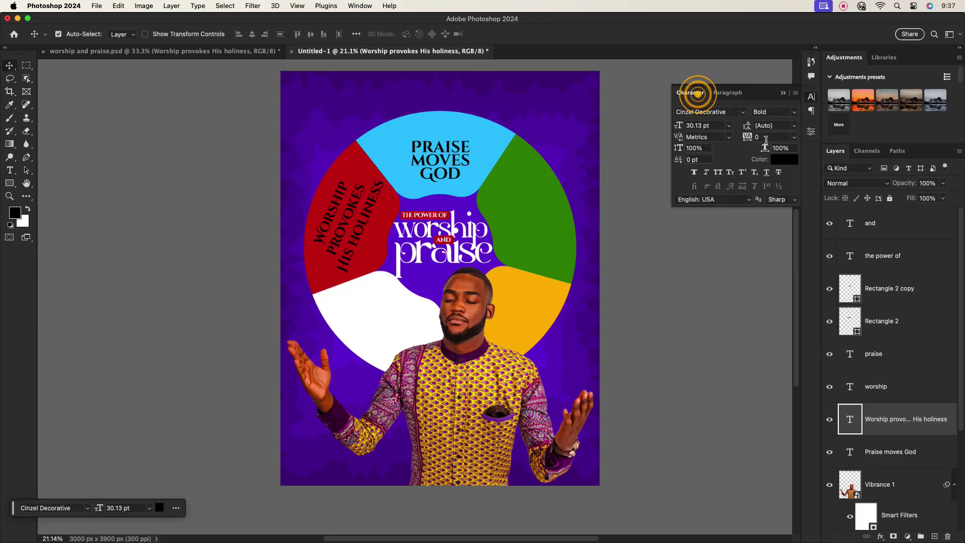
left_click(795, 126)
left_click(771, 259)
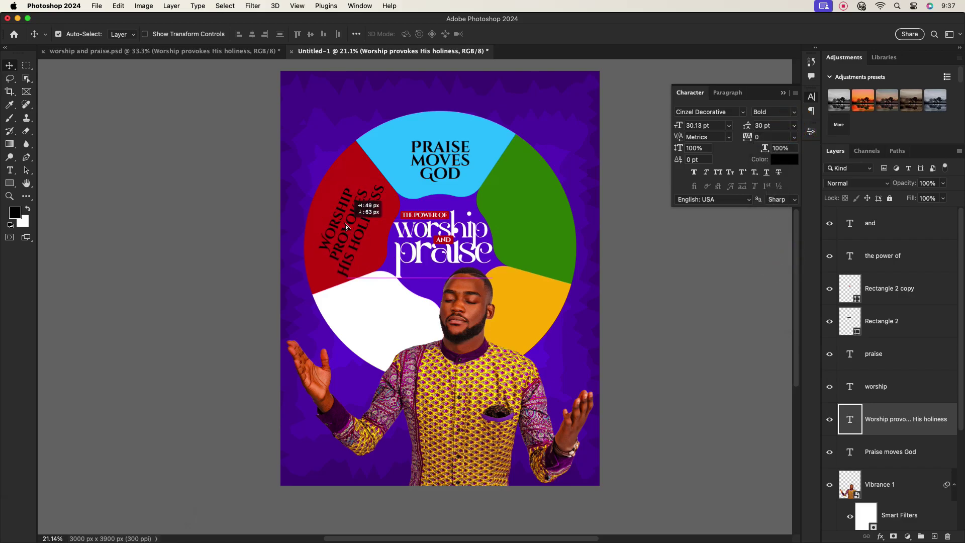
left_click(784, 160)
type("ffffff")
left_click(578, 203)
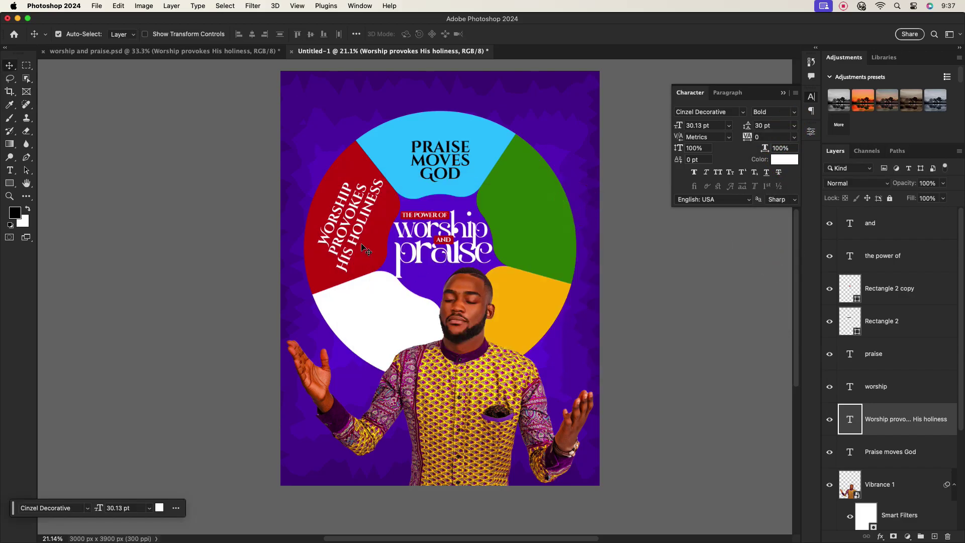
Step: Bring the "Worship is preference for God" text from worship and praise.psd into the poster and set it in Cinzel Decorative Bold
left_click(206, 53)
left_click_drag(287, 213, 395, 307)
left_click(743, 111)
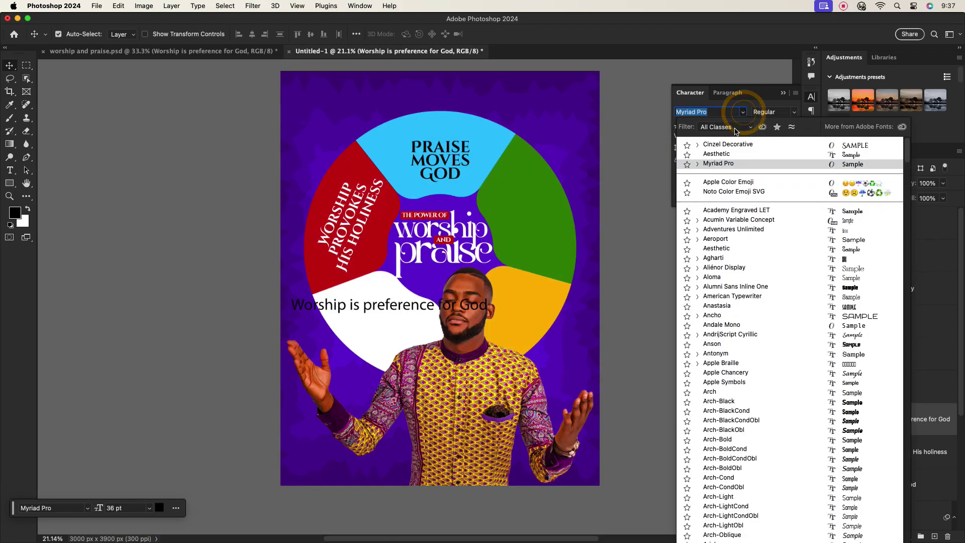
left_click(728, 144)
left_click(774, 112)
left_click(779, 121)
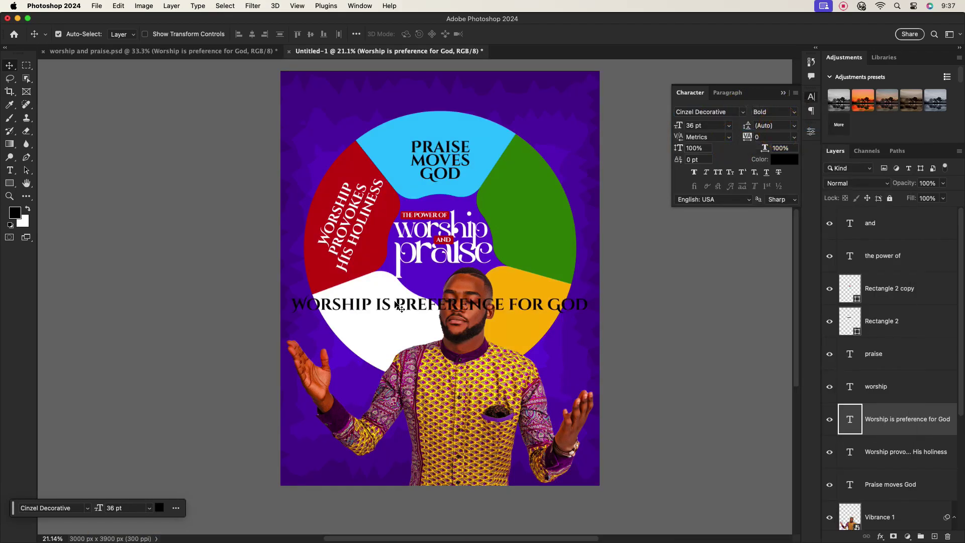
Step: Break the "Worship is preference for God" text into three lines after "is" and "preference"
double_click(400, 307)
left_click(400, 306)
key("Return")
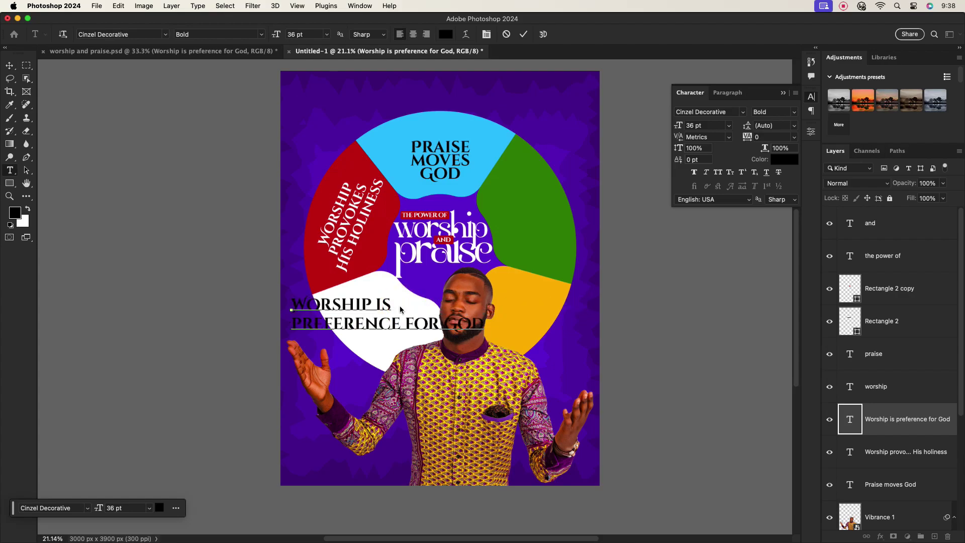
key("Return")
left_click(10, 66)
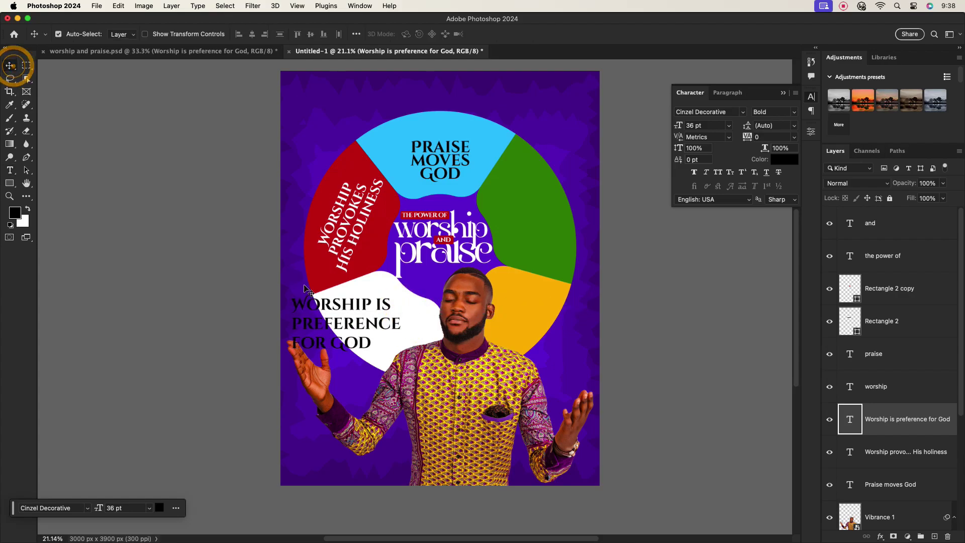
Step: Move the "Worship is preference for God" text onto the green segment, rotate it about 69° and shrink it to about 84%
left_click_drag(336, 303, 532, 203)
key("super+t")
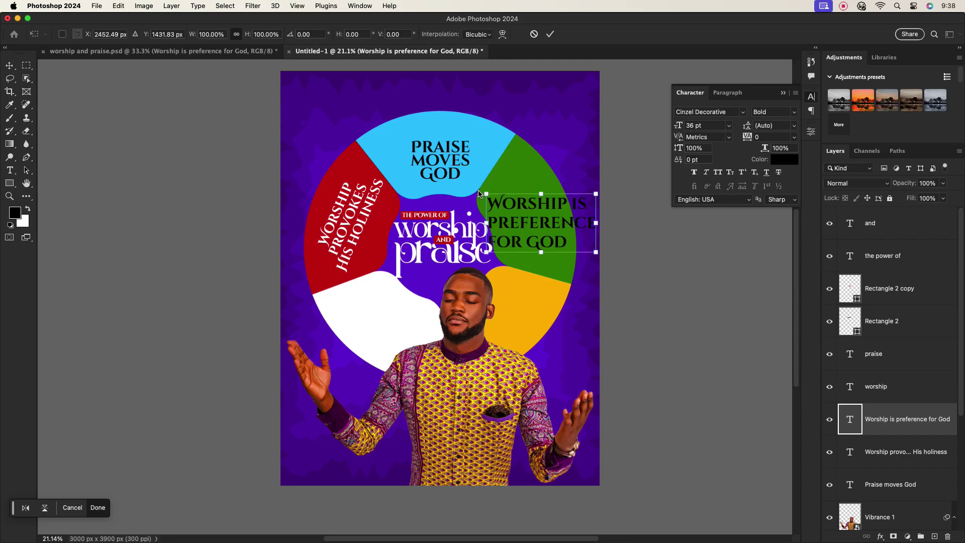
left_click_drag(517, 203, 543, 128)
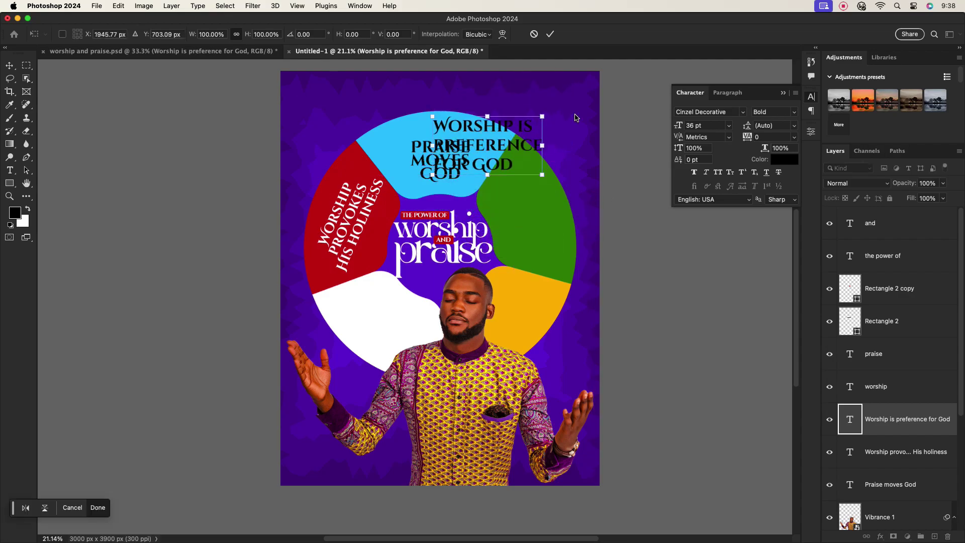
scroll(545, 117, "up", 5)
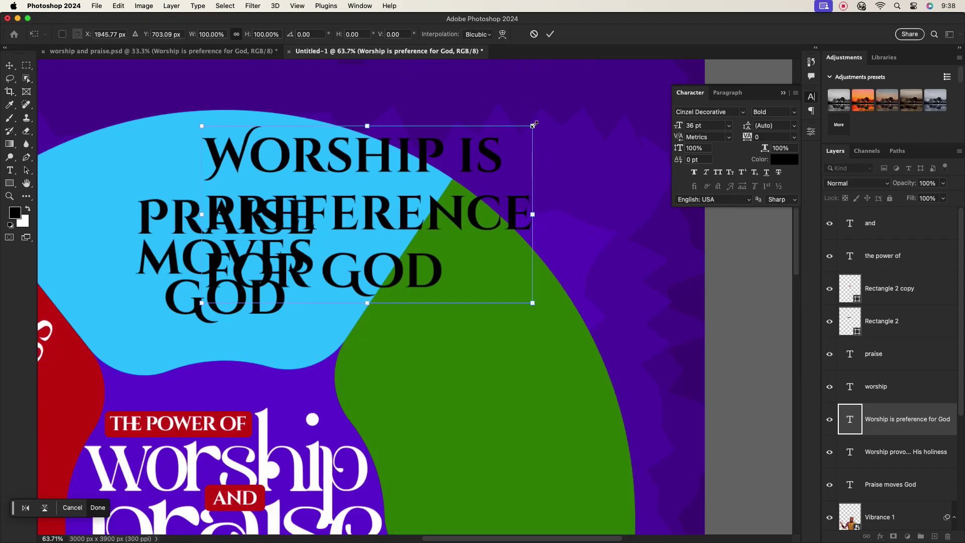
left_click_drag(449, 214, 559, 317)
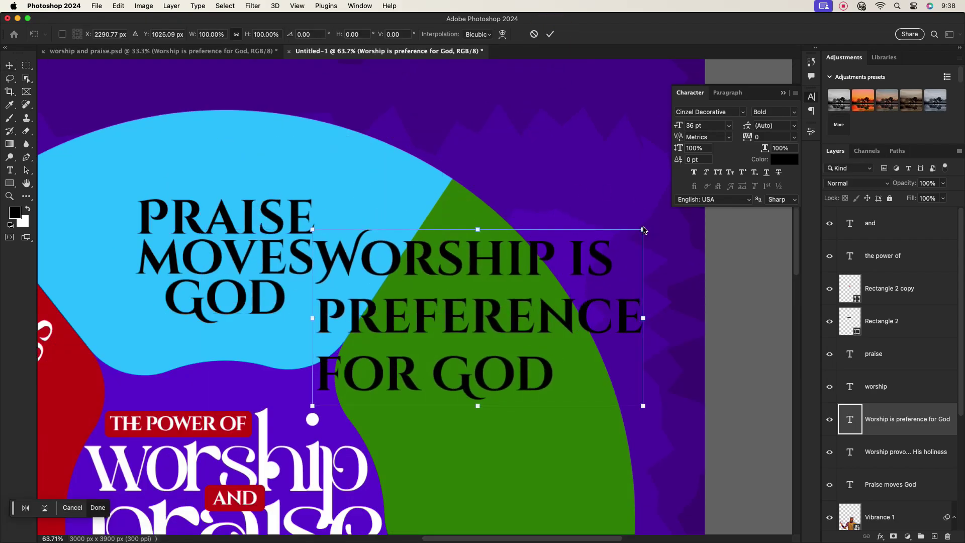
left_click_drag(644, 227, 590, 410)
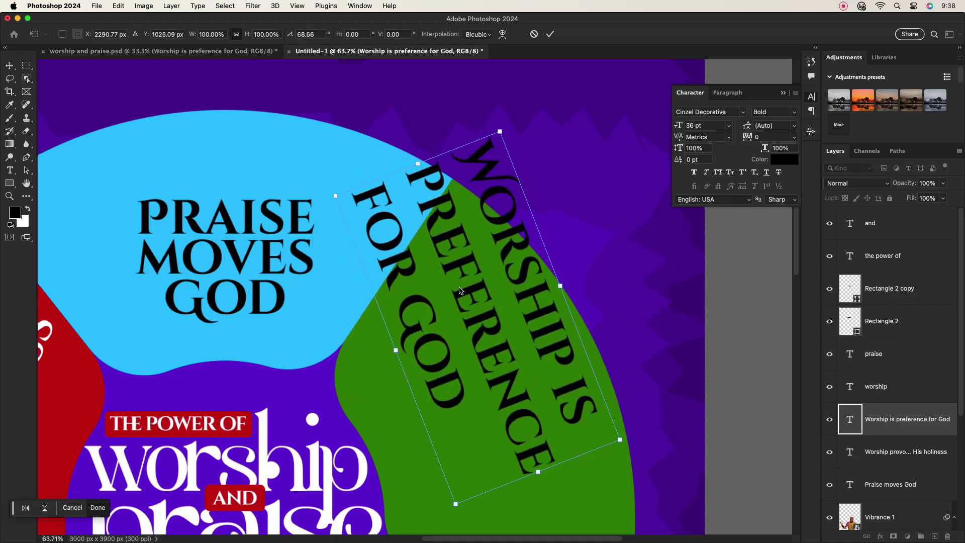
left_click_drag(480, 259, 495, 374)
scroll(496, 366, "down", 2)
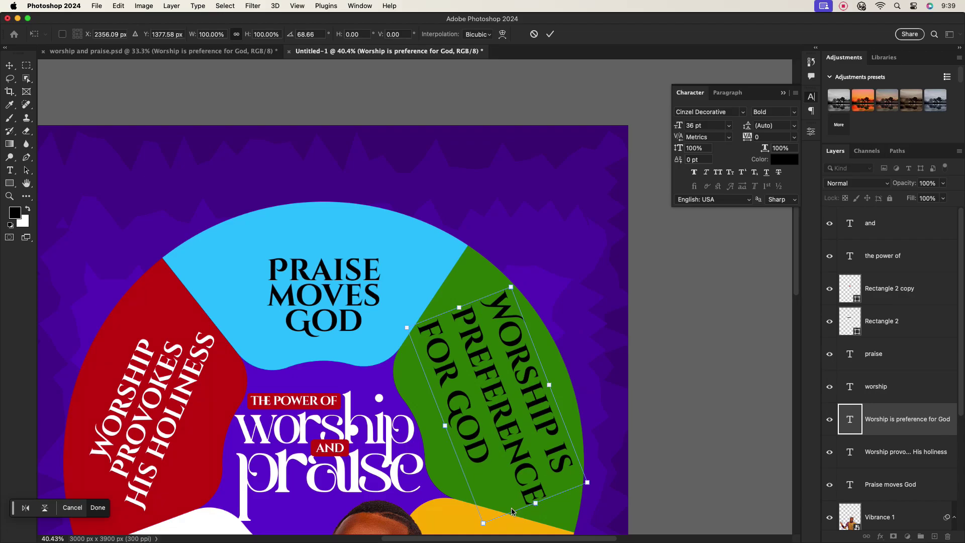
left_click_drag(536, 506, 524, 473)
left_click(727, 93)
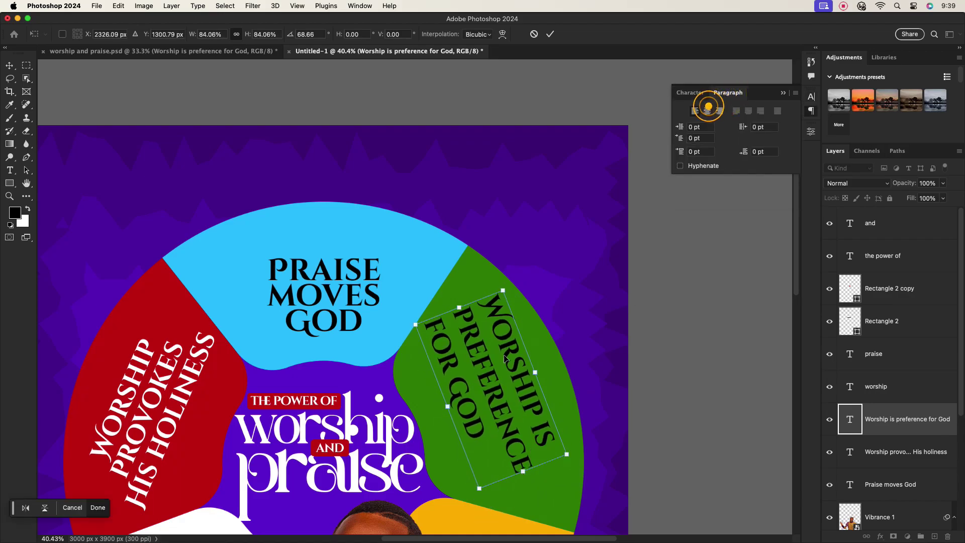
left_click(550, 34)
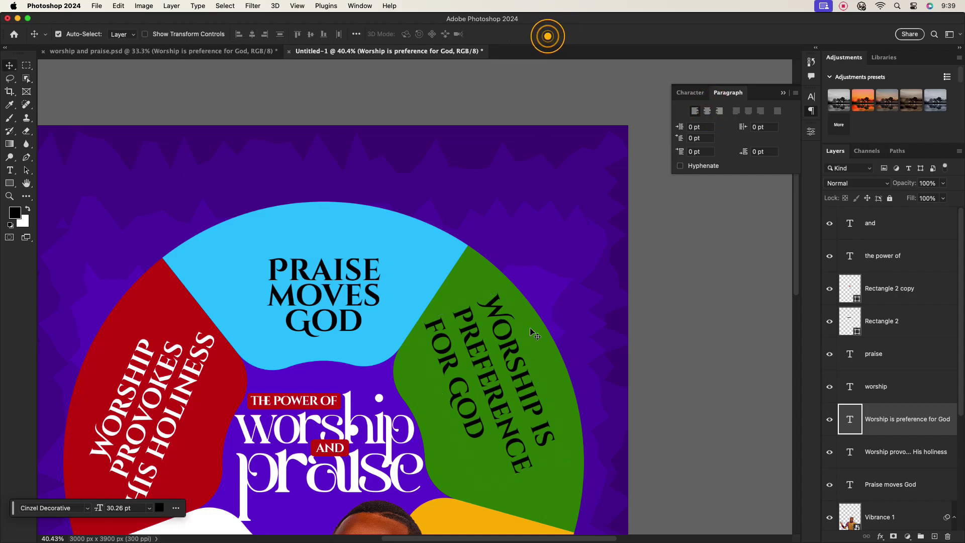
Step: Centre-align the "Worship is preference for God" text, reposition it within the green segment and set its leading to 30 pt
left_click(707, 111)
left_click_drag(468, 338, 488, 403)
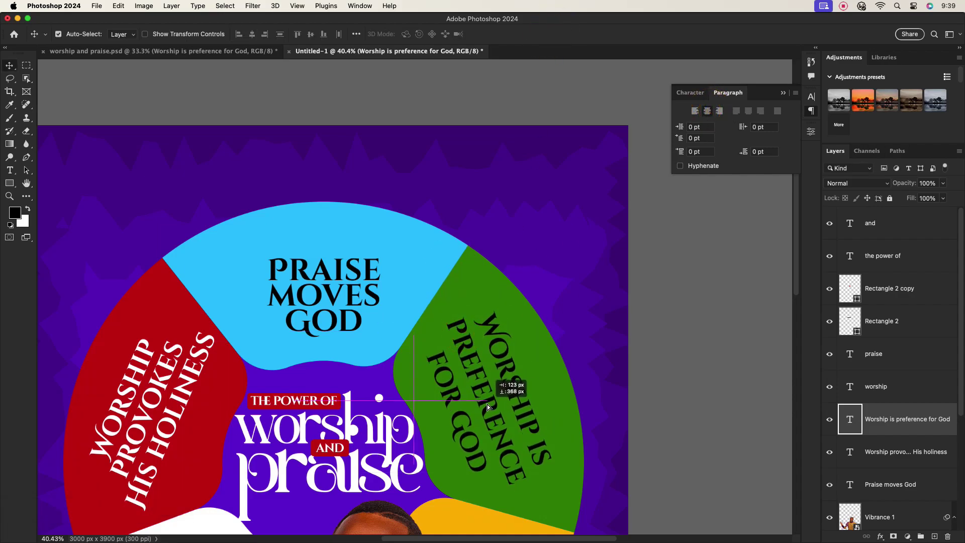
left_click(698, 92)
left_click(794, 137)
left_click(775, 178)
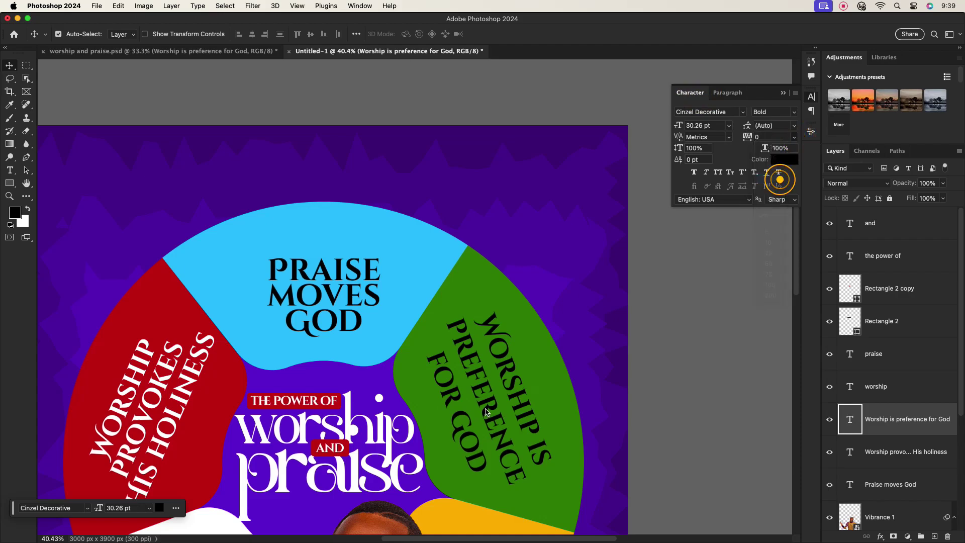
left_click(794, 137)
left_click(772, 215)
left_click(794, 126)
left_click(772, 256)
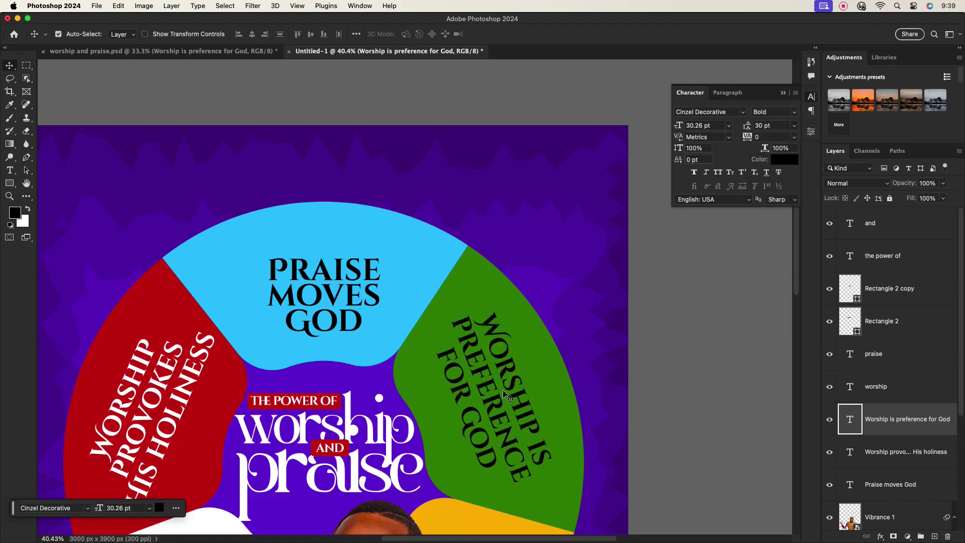
Step: Recolour the "Worship is preference for God" text white
scroll(504, 397, "down", 4)
left_click(781, 160)
left_click(362, 215)
key("Return")
scroll(508, 269, "down", 2)
scroll(507, 269, "up", 1)
Step: Bring the "Praise gives God pleasure" text from worship and praise.psd into the poster and set it in Cinzel Decorative Bold
left_click(204, 51)
left_click_drag(269, 200, 461, 149)
scroll(460, 149, "up", 3)
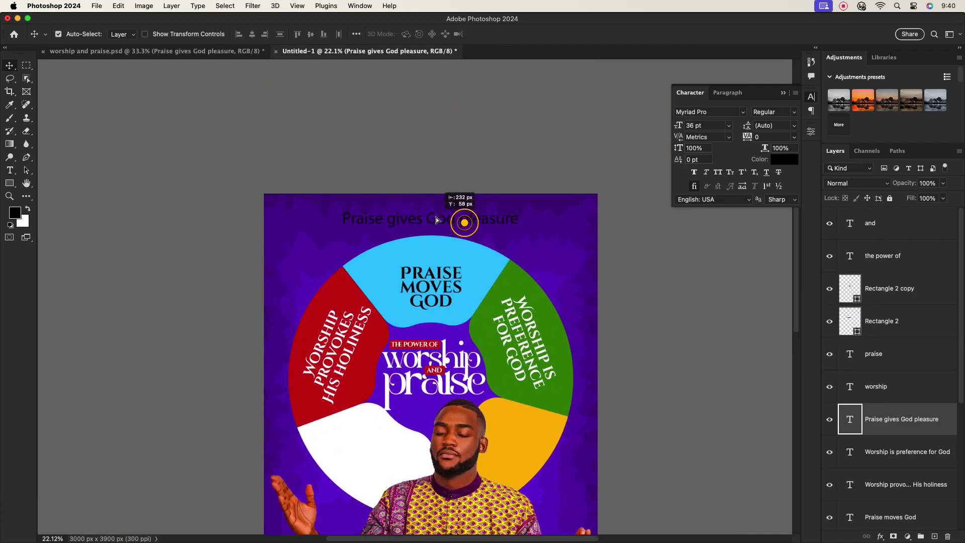
left_click(733, 112)
left_click(820, 141)
left_click(794, 112)
left_click(759, 125)
left_click_drag(511, 227, 467, 226)
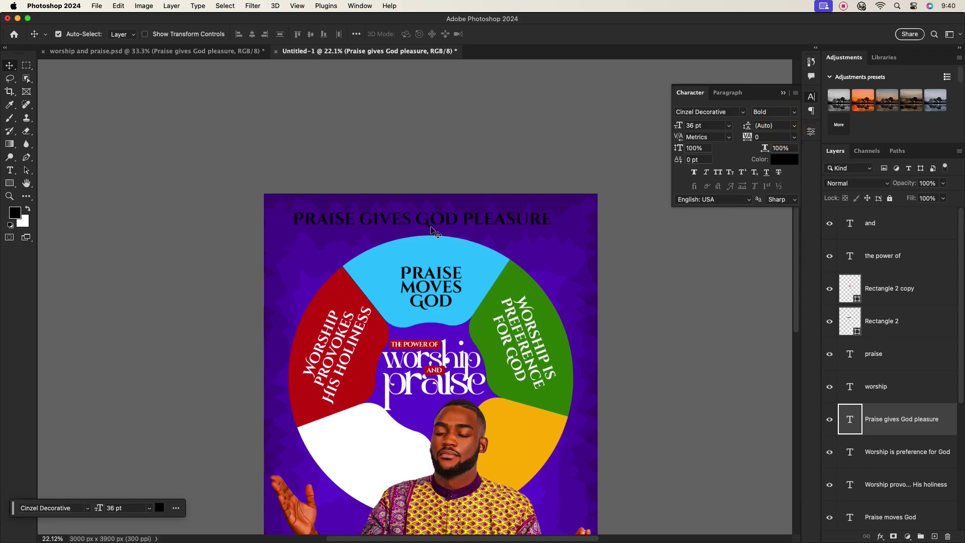
Step: Break the "Praise gives God pleasure" text into two lines after "gives" and centre-align it
double_click(415, 219)
key("Return")
left_click(523, 35)
left_click(728, 92)
Step: Shrink the "Praise gives God pleasure" text to about 63% and rotate it about -48°
left_click_drag(450, 224, 502, 232)
key("super+t")
left_click_drag(567, 206, 552, 418)
left_click_drag(526, 460, 509, 262)
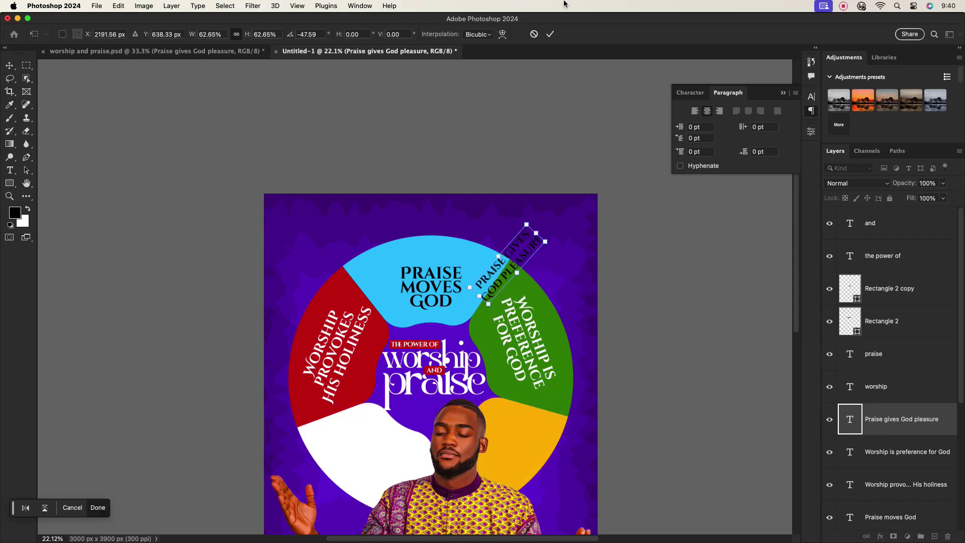
left_click(550, 34)
Step: Break the "Praise gives God pleasure" text after "Praise" as well and move it onto the wheel's yellow segment
left_click(508, 256)
key("Return")
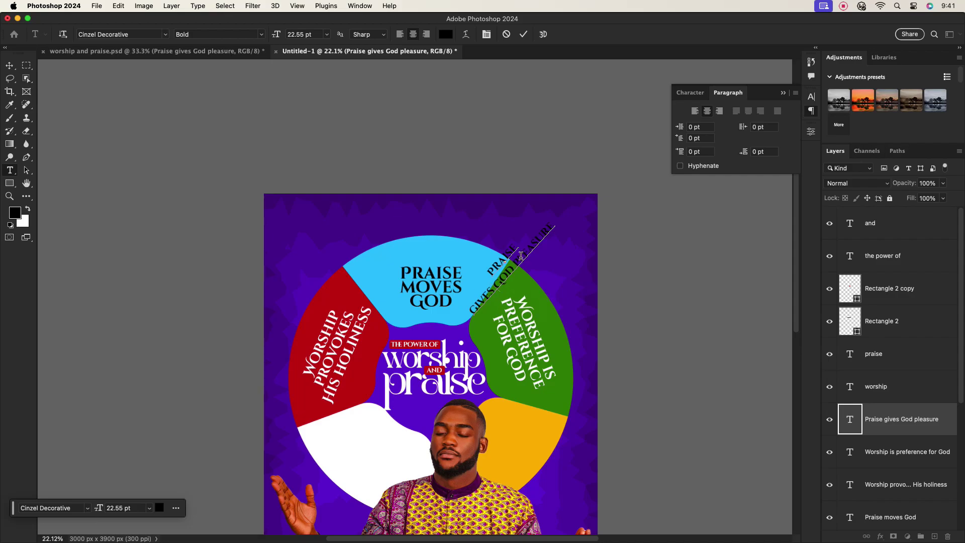
left_click(523, 34)
key("v")
left_click_drag(515, 272, 503, 430)
scroll(505, 432, "up", 5, "alt")
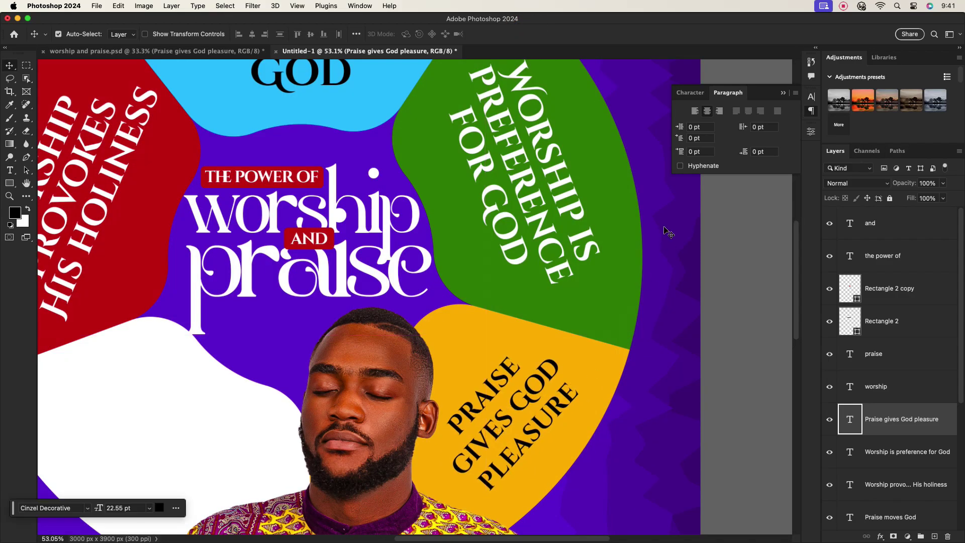
Step: Enlarge the "Praise gives God pleasure" text to about 114% and position it within the yellow segment
left_click(682, 92)
left_click(774, 112)
left_click(745, 94)
key("super+t")
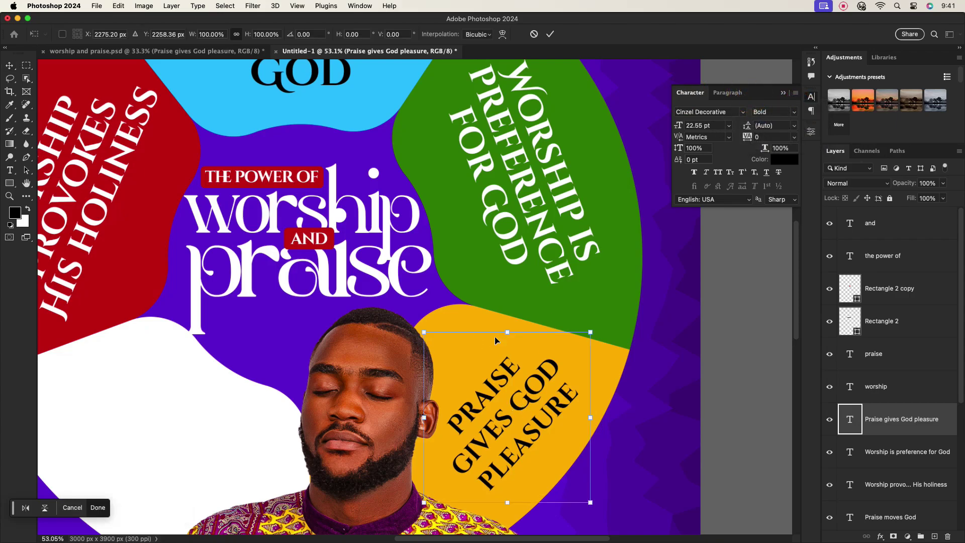
left_click_drag(590, 331, 606, 321)
left_click_drag(552, 373, 551, 379)
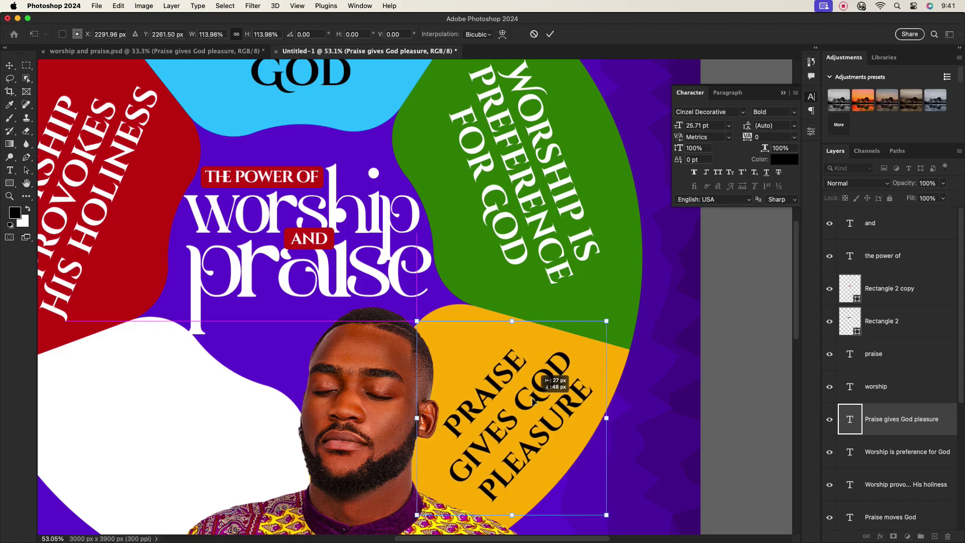
left_click(551, 34)
Step: Set the leading of the "Praise gives God pleasure" text to 24 pt
left_click(795, 126)
left_click(767, 267)
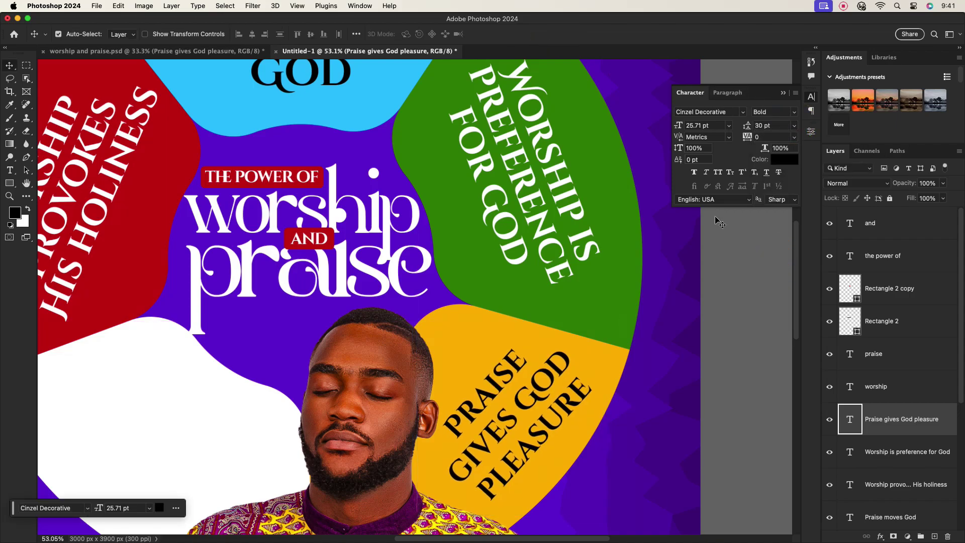
type("24")
key("Return")
double_click(550, 391)
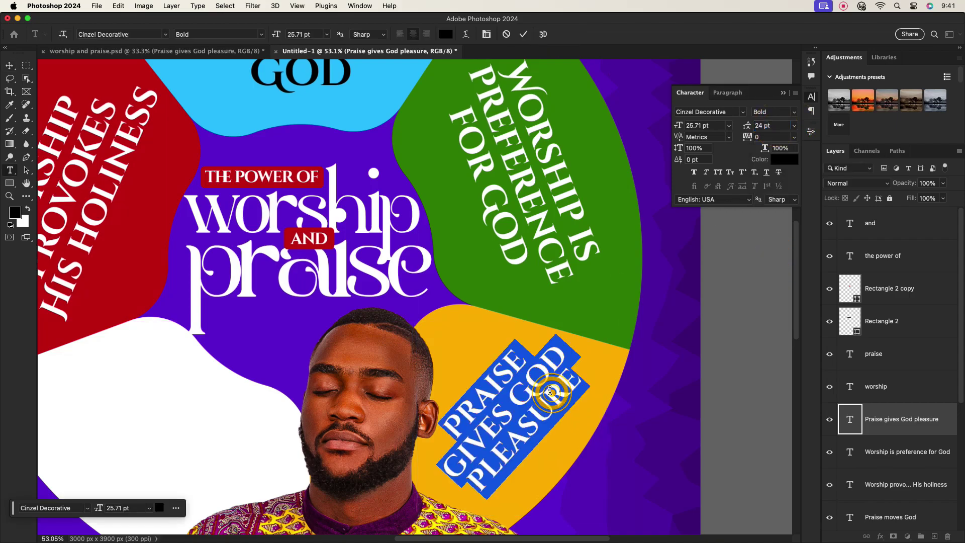
left_click(522, 34)
key("v")
key("super+0")
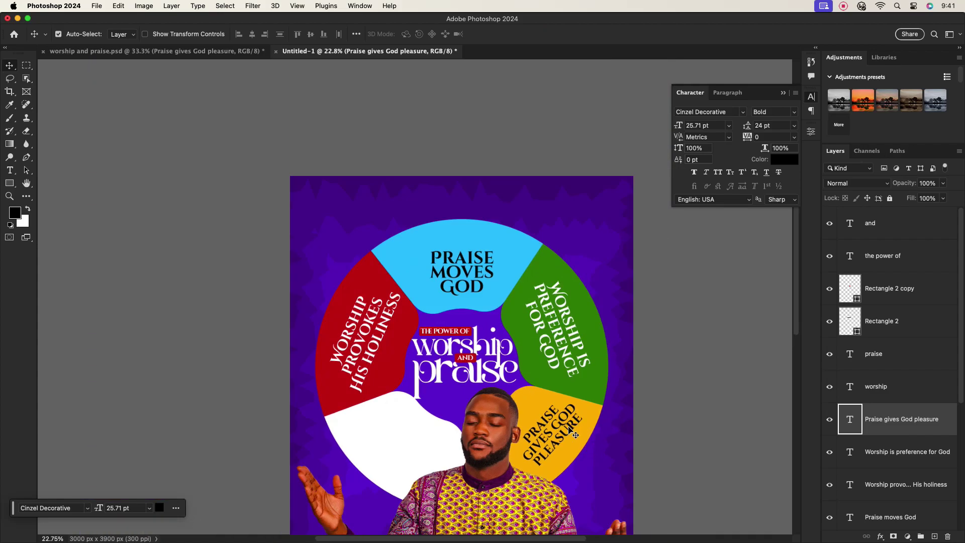
Step: Bring the "Worship is doing God's will" text from worship and praise.psd above the wheel and set it in Cinzel Decorative Bold
left_click(200, 48)
left_click_drag(318, 300, 447, 129)
key("super+z")
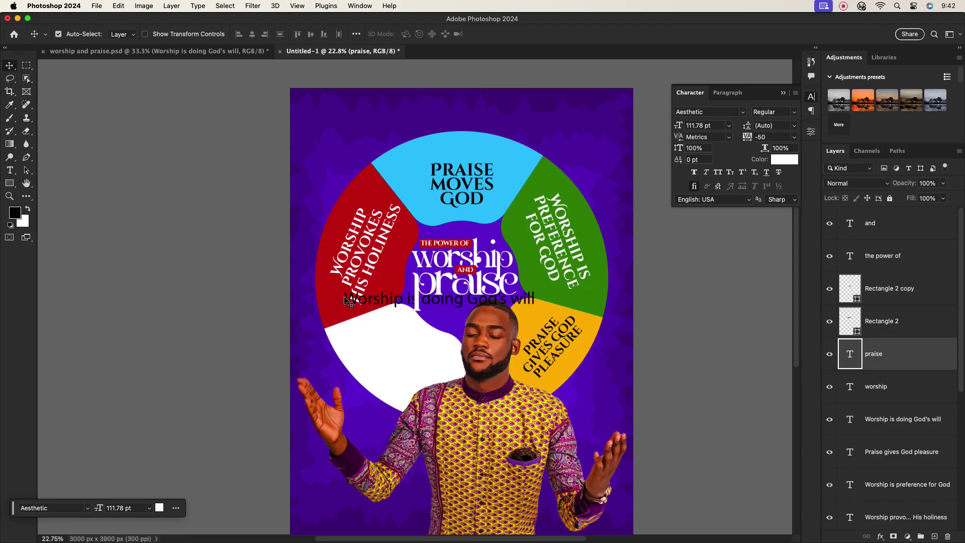
left_click(376, 299)
left_click_drag(376, 300, 433, 112)
left_click(743, 114)
left_click(733, 147)
left_click(793, 112)
left_click(782, 123)
left_click_drag(495, 112, 467, 111)
Step: Break the "Worship is doing God's will" text into three lines after "Worship" and "doing"
double_click(431, 114)
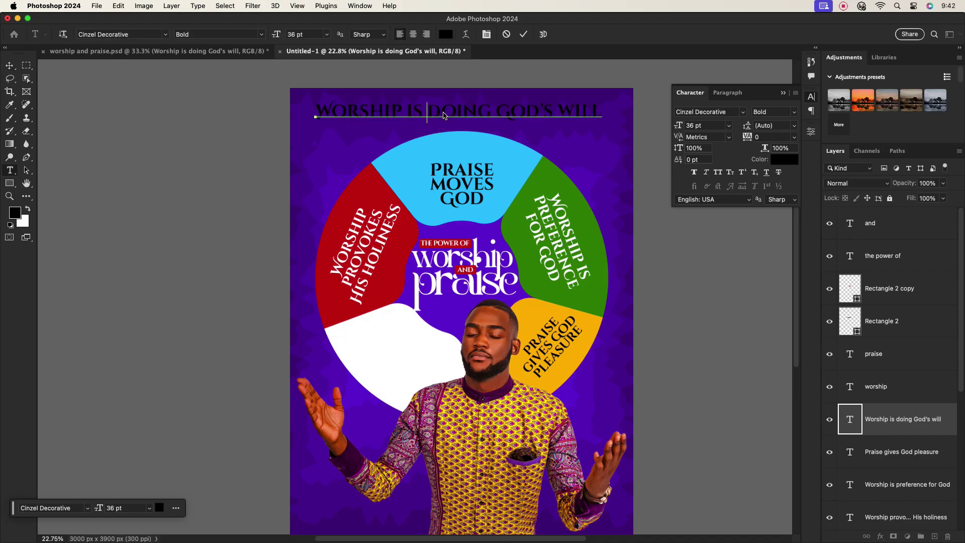
key("Return")
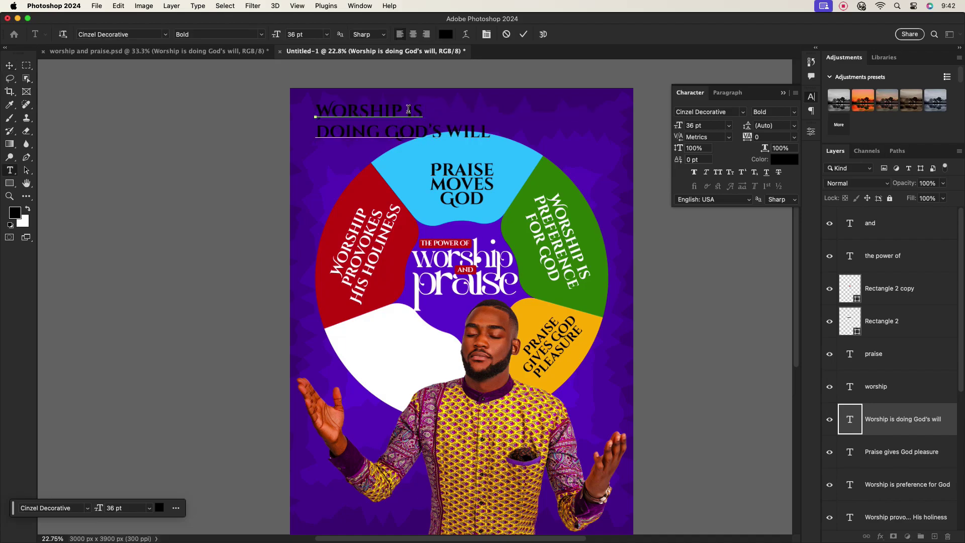
key("Return")
left_click(321, 151)
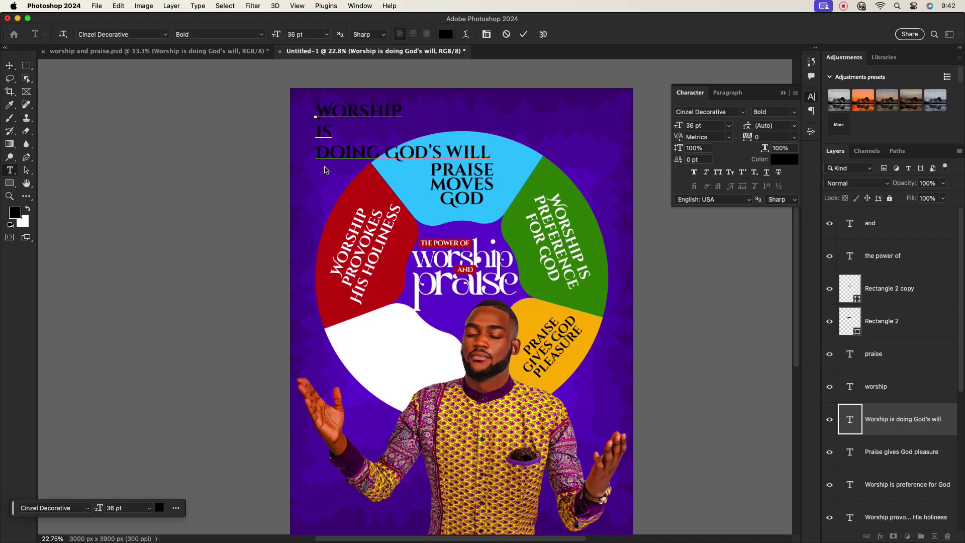
key("BackSpace")
left_click(416, 139)
key("Return")
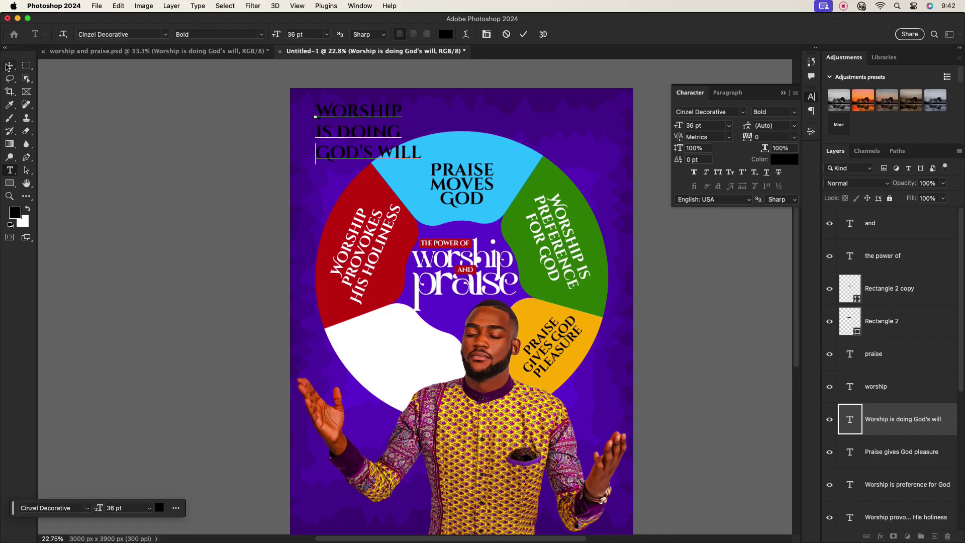
left_click(8, 66)
Step: Centre-align the "Worship is doing God's will" text, then shrink it to about 30.5 pt and rotate it to fit the white segment
left_click(728, 93)
left_click(708, 111)
left_click_drag(308, 143, 414, 346)
key("super+t")
left_click_drag(466, 312, 476, 352)
left_click_drag(398, 345, 403, 356)
left_click_drag(451, 386, 405, 362)
left_click(550, 34)
Step: Set the leading of the "Worship is doing God's will" text to 28 pt and reposition it within the white segment
left_click(688, 93)
left_click(793, 128)
left_click(774, 253)
scroll(775, 129, "up", 3)
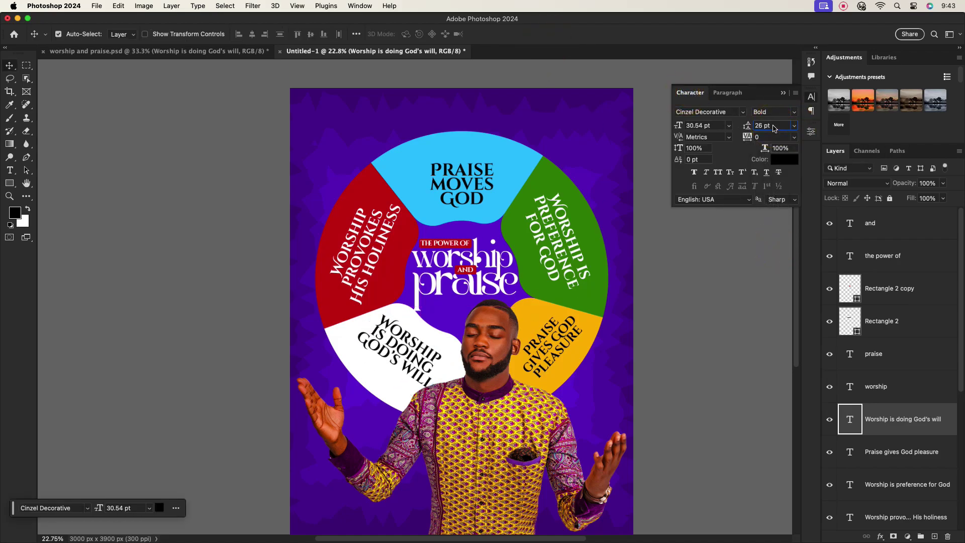
left_click_drag(405, 343, 406, 340)
left_click_drag(414, 348, 410, 350)
scroll(416, 357, "up", 2)
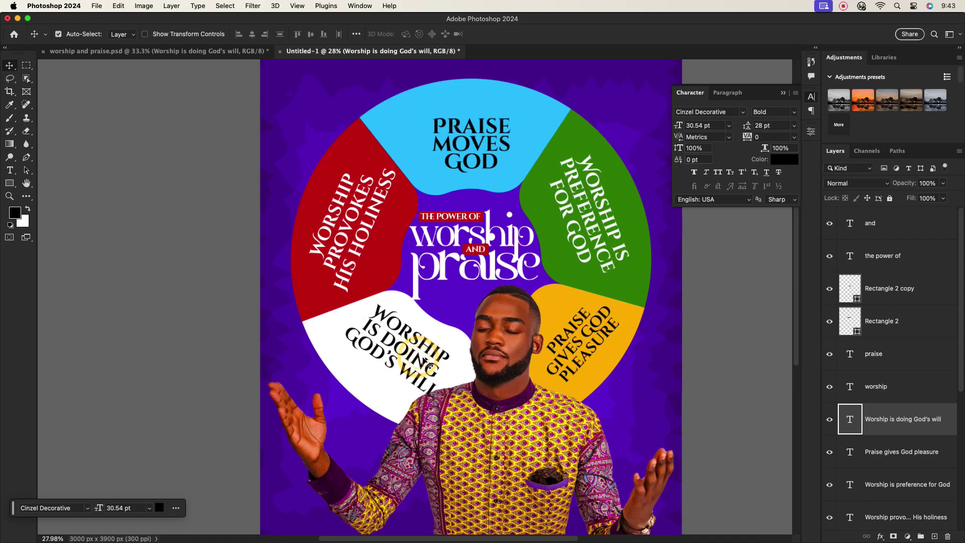
Step: Shrink the "Worship is doing God's will" text to about 28 pt and nudge it clear of the man's shoulder
key("super+t")
left_click_drag(462, 403, 446, 391)
key("Return")
left_click_drag(403, 338, 399, 338)
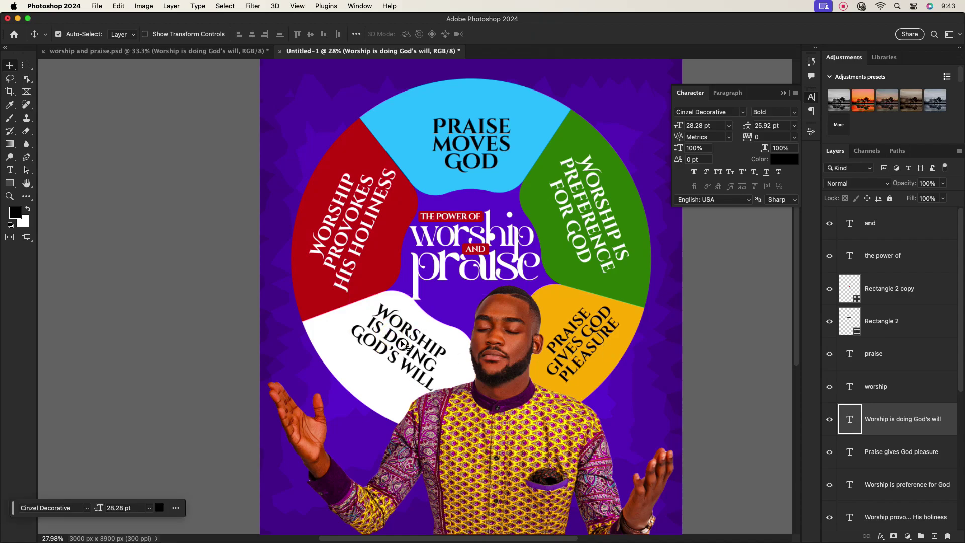
scroll(462, 329, "down", 2)
scroll(501, 384, "down", 3)
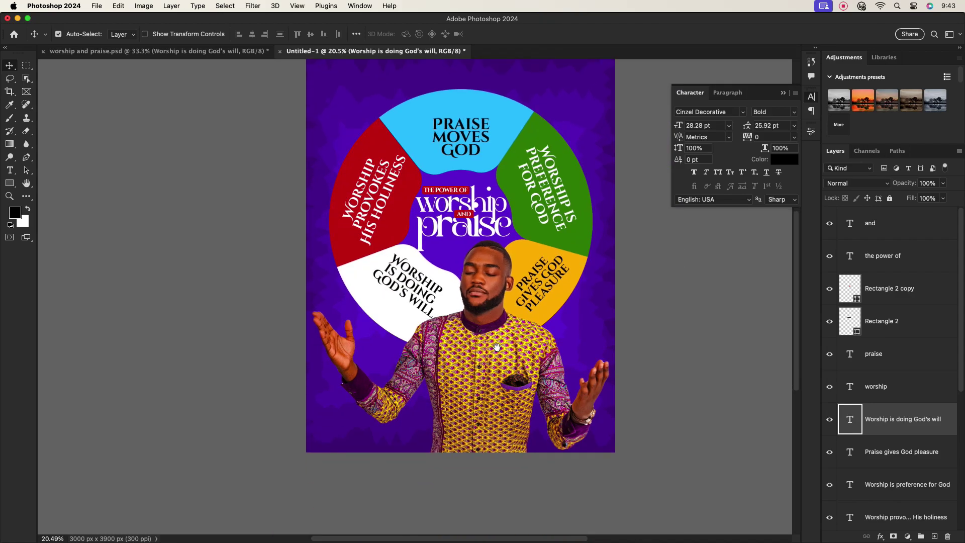
Step: Draw a rectangle about 1664 by 248 px across the man's lower torso with 43 px rounded corners
left_click(10, 183)
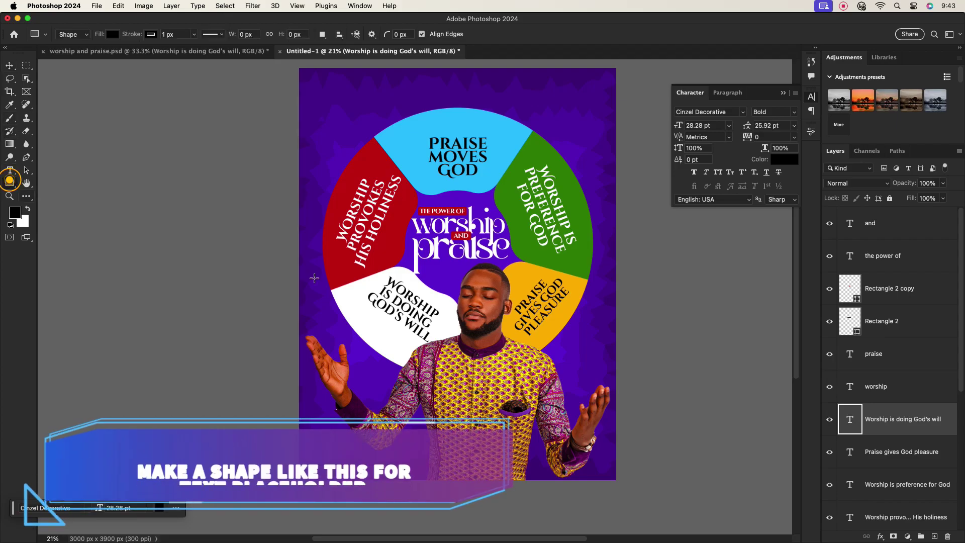
left_click_drag(381, 422, 476, 456)
left_click_drag(535, 449, 542, 447)
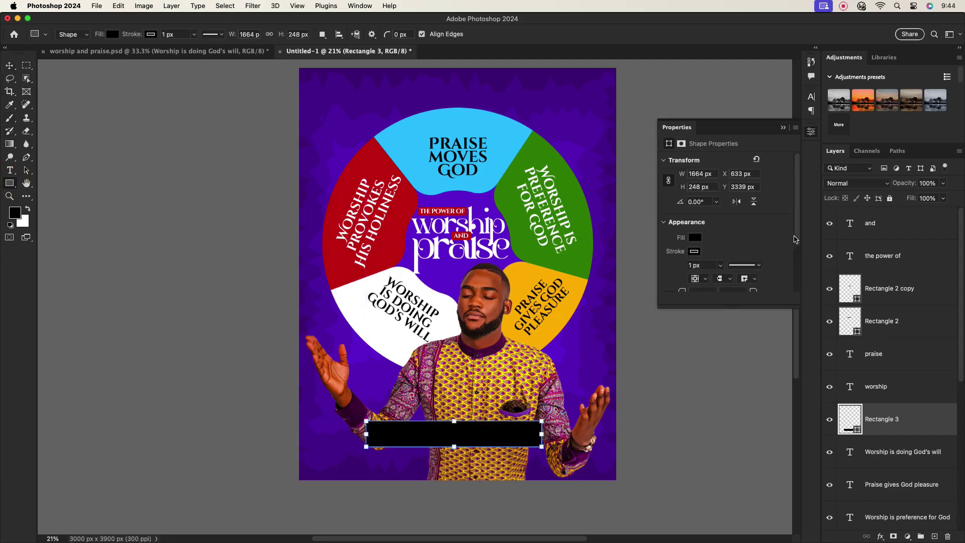
scroll(785, 236, "down", 3)
key("Return")
Step: Fill the rounded rectangle with the poster's red and shift it towards the poster's left edge, over the man's sleeve and torso
key("v")
double_click(850, 419)
left_click(596, 200)
left_click_drag(490, 432, 447, 432)
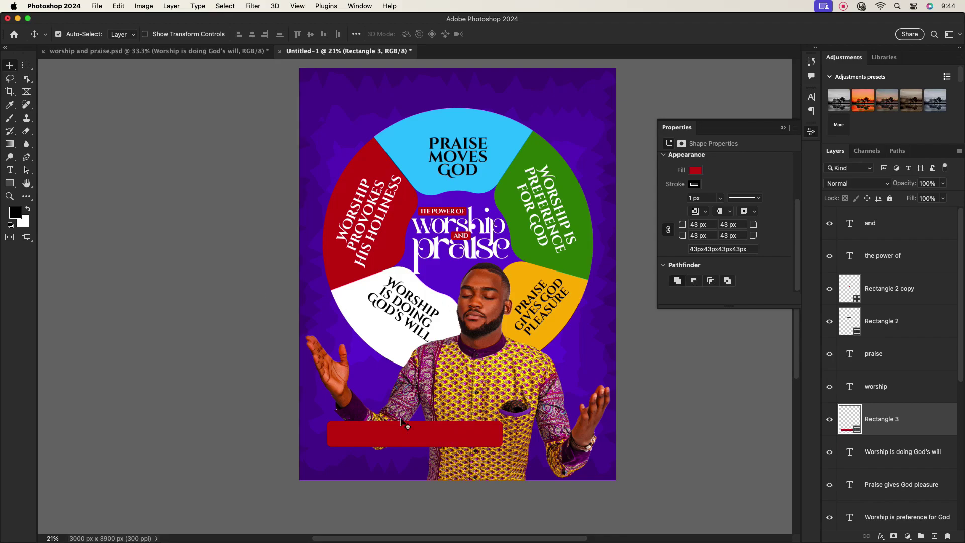
left_click_drag(402, 397, 414, 397)
Step: Add the two-line text "Worship and praise God, from the depth of your heart!" and place it over the red banner
key("t")
left_click(336, 92)
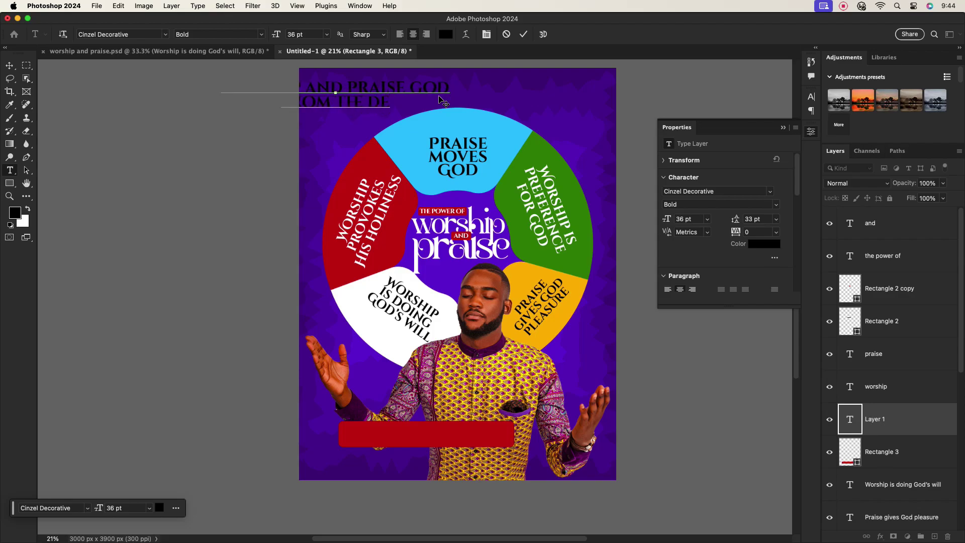
type("OF YOUR HE")
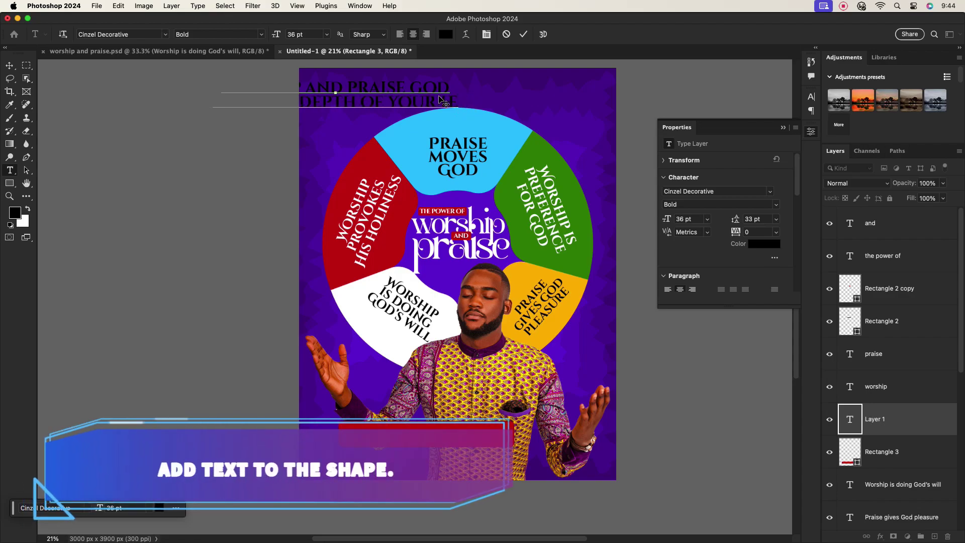
type("ART!")
left_click(9, 65)
left_click_drag(381, 99, 492, 441)
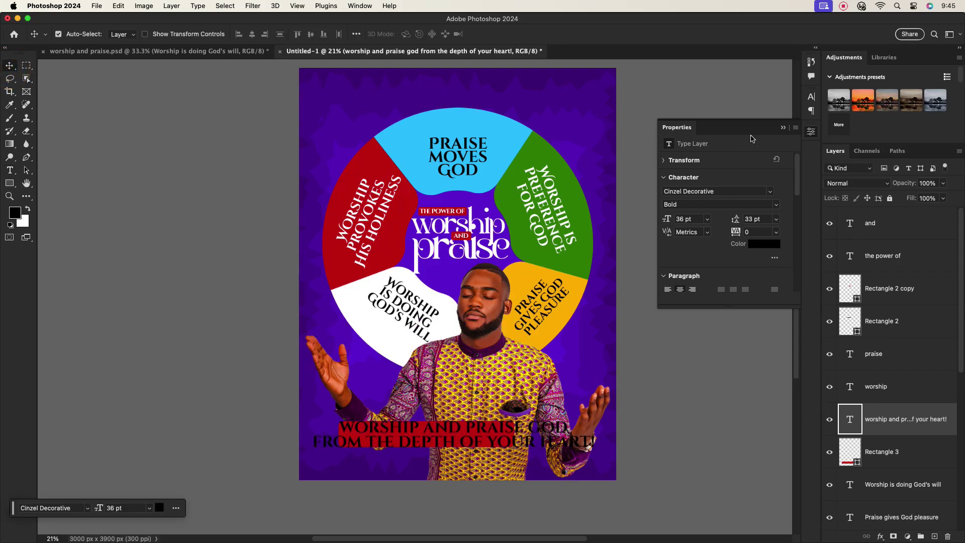
Step: Scale the banner text down to about 21 pt so both lines fit inside the red rounded rectangle
left_click(811, 96)
key("super+t")
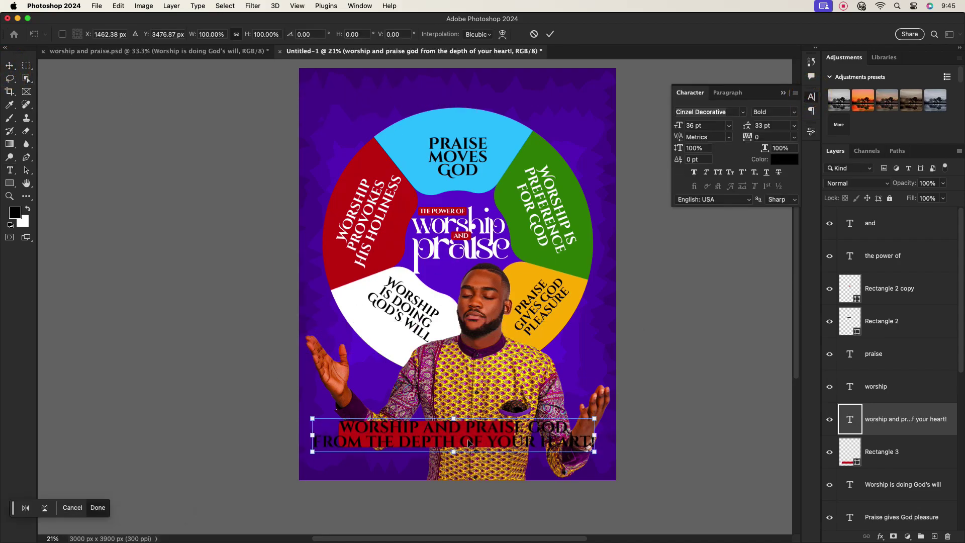
left_click_drag(593, 435, 468, 439)
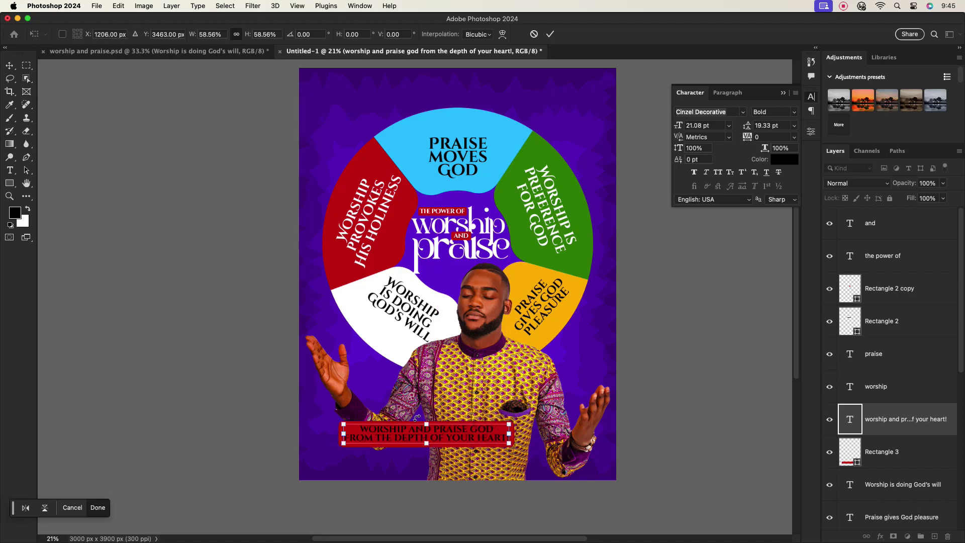
scroll(473, 440, "up", 3)
left_click(550, 34)
Step: Change the colour of the banner text to white
left_click(159, 507)
left_click(321, 249)
key("Return")
scroll(523, 365, "down", 5)
scroll(523, 364, "up", 3)
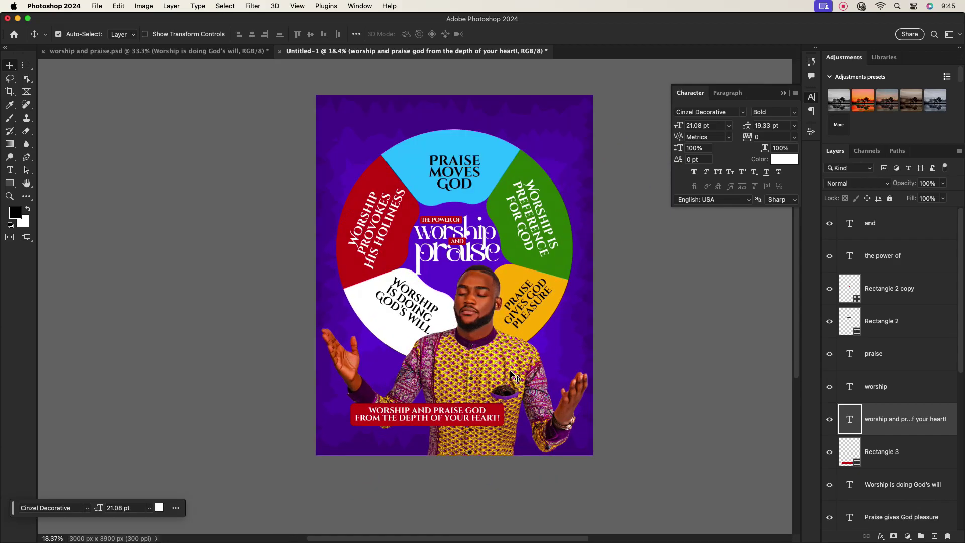
Step: Paint a soft black shadow behind the man on a new layer beneath his cutout, using a 300 px brush at 27% flow
scroll(945, 385, "down", 5)
left_click(950, 386)
left_click(935, 537, "super")
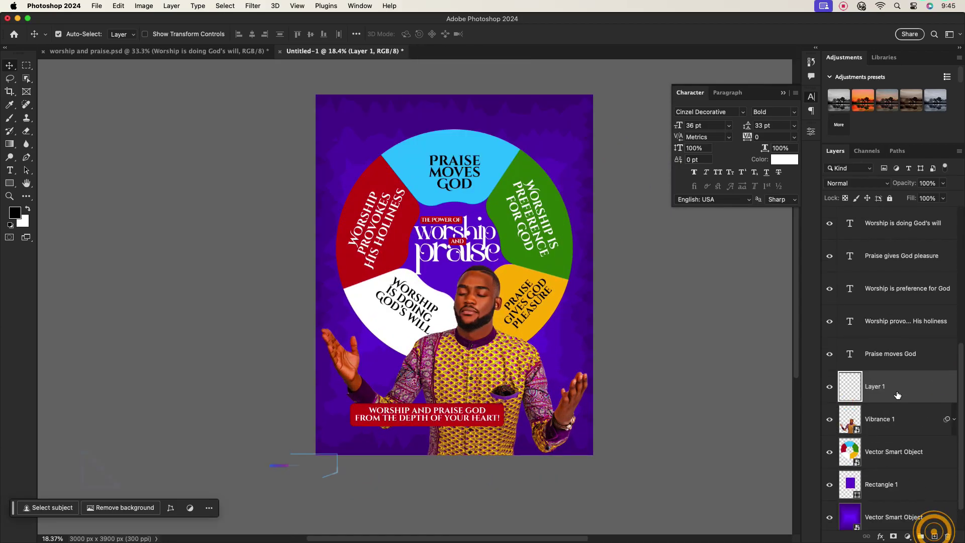
left_click(9, 118)
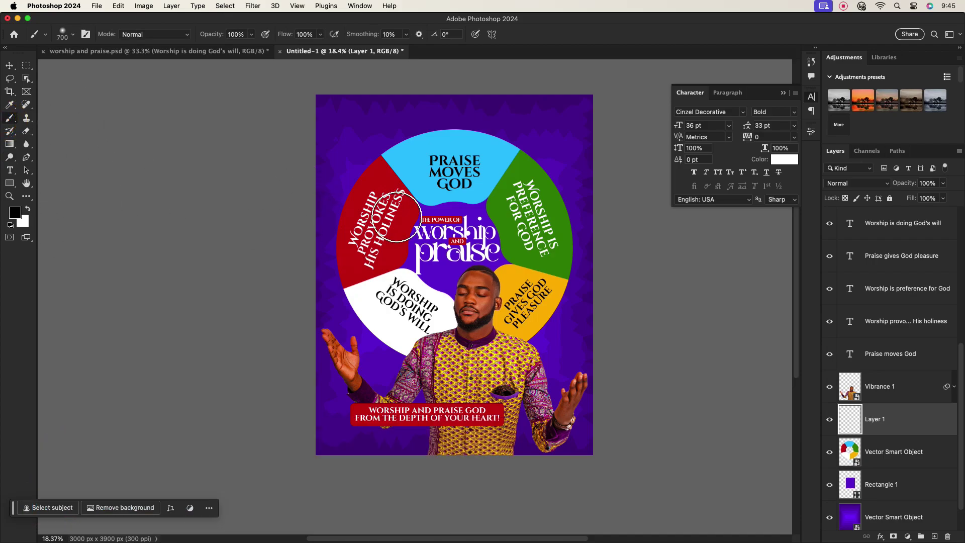
key("super+z")
left_click(465, 297)
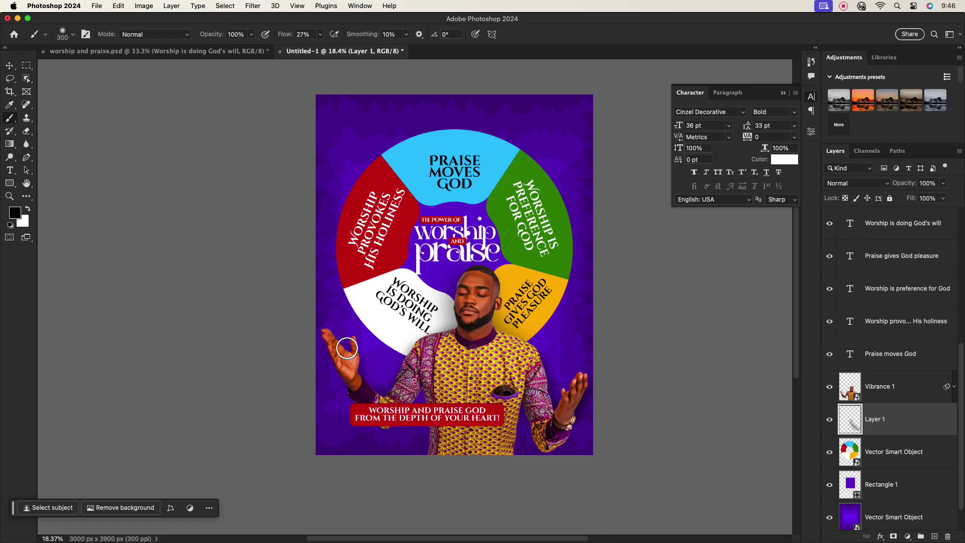
Step: Apply a drop shadow to the five-colour wheel with 41% opacity and a size of 144 px
scroll(512, 423, "up", 1)
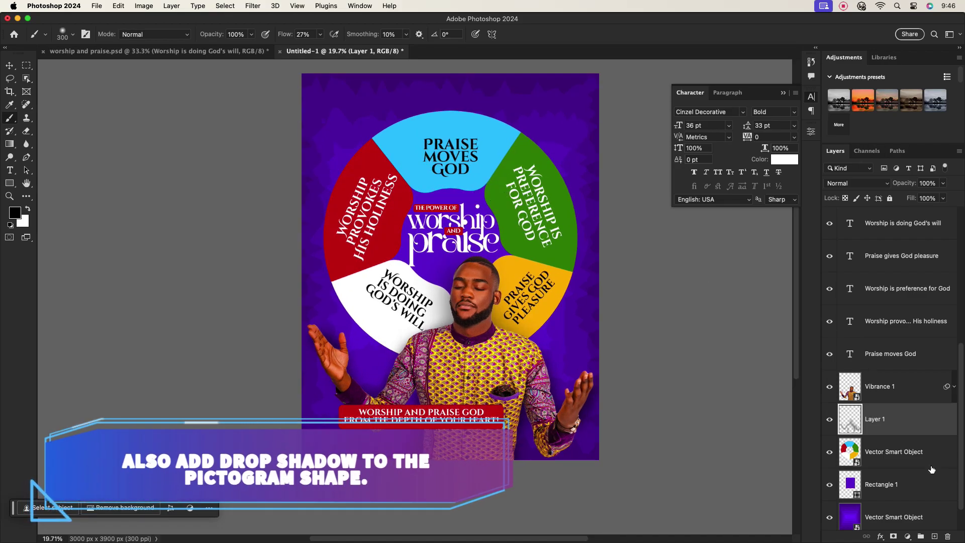
double_click(932, 469)
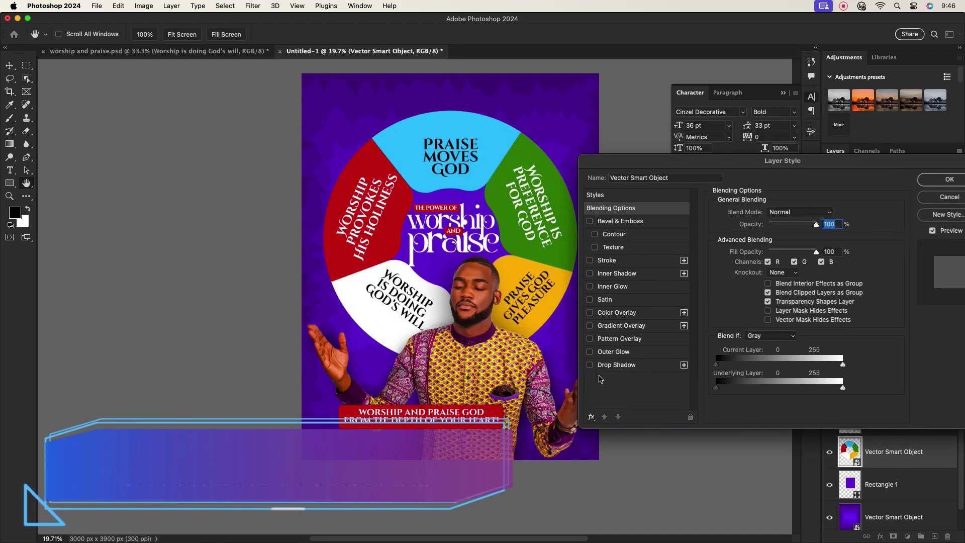
left_click(629, 366)
left_click_drag(757, 282, 783, 282)
left_click(773, 229)
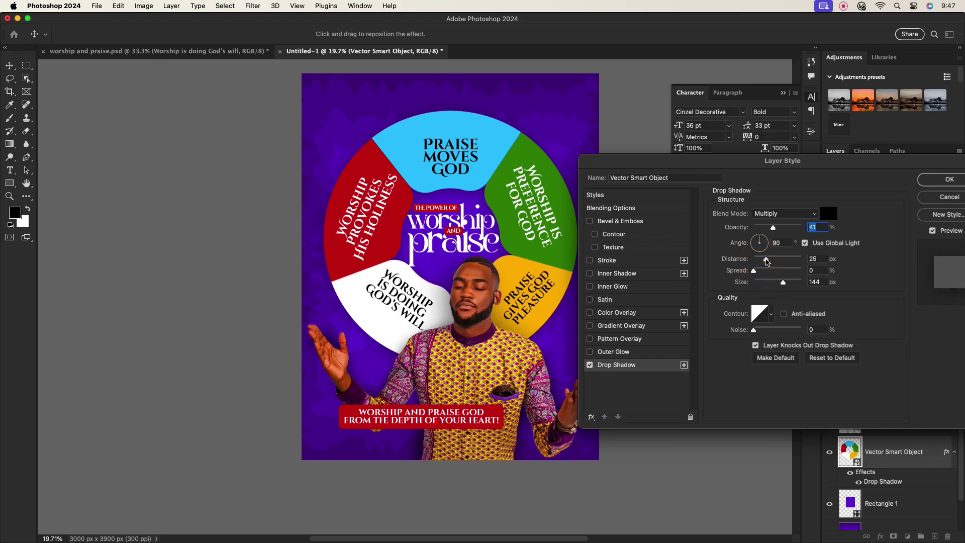
key("Return")
key("b")
scroll(493, 257, "down", 1)
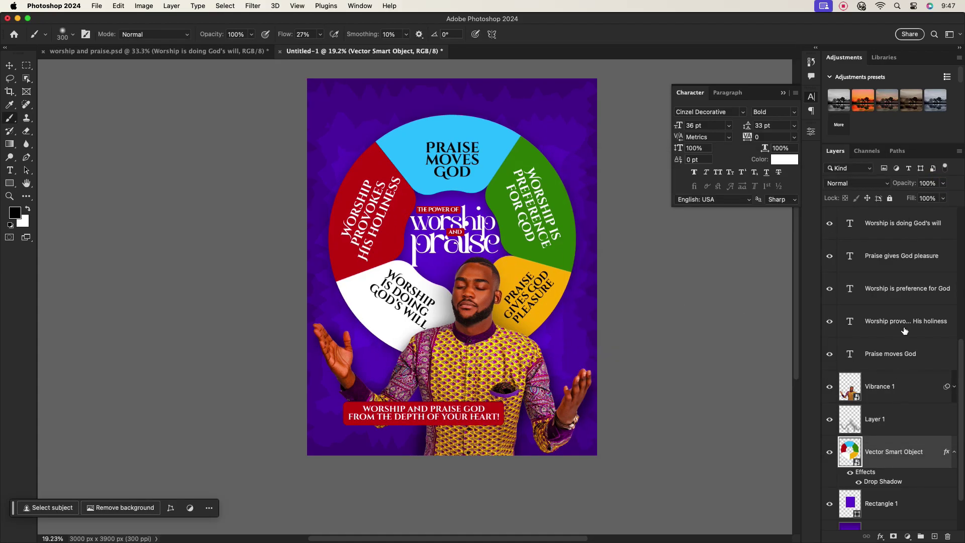
Step: Add the white two-line text "Exclusively from" and "Bigteamtuts" in the purple area near the poster's upper edge
scroll(900, 343, "up", 3)
scroll(560, 263, "up", 5)
scroll(462, 327, "down", 4)
key("v")
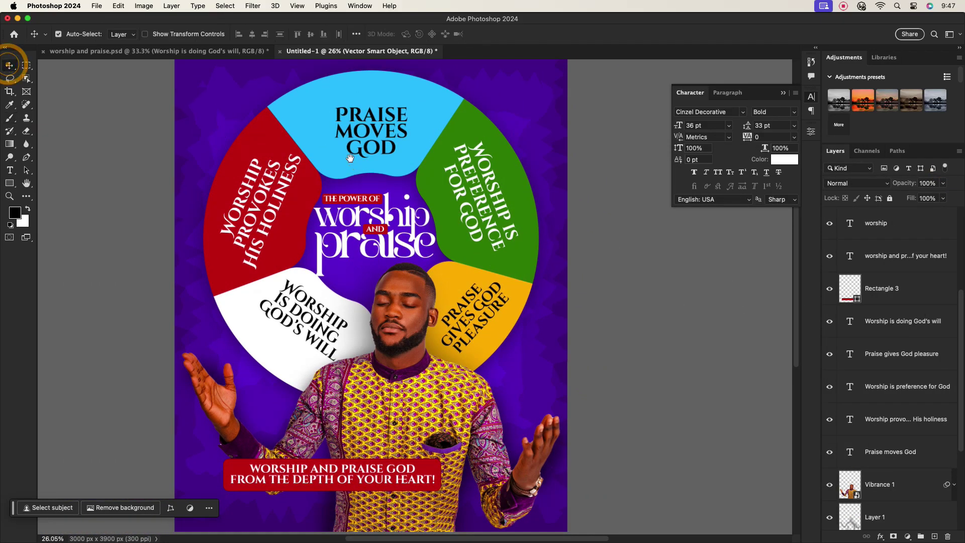
left_click_drag(354, 163, 441, 242)
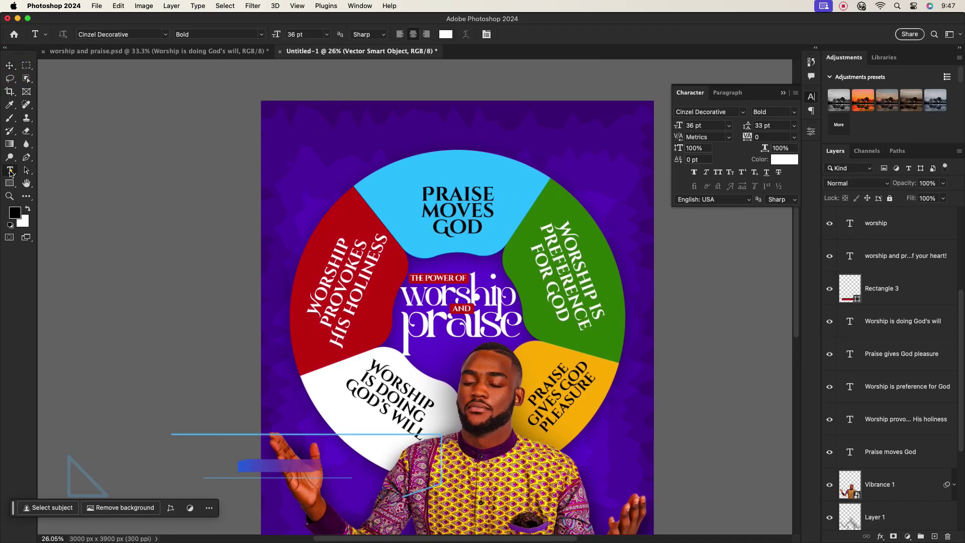
key("t")
left_click(320, 131)
type("EC=")
type("LUSIVELY FROM")
key("Return")
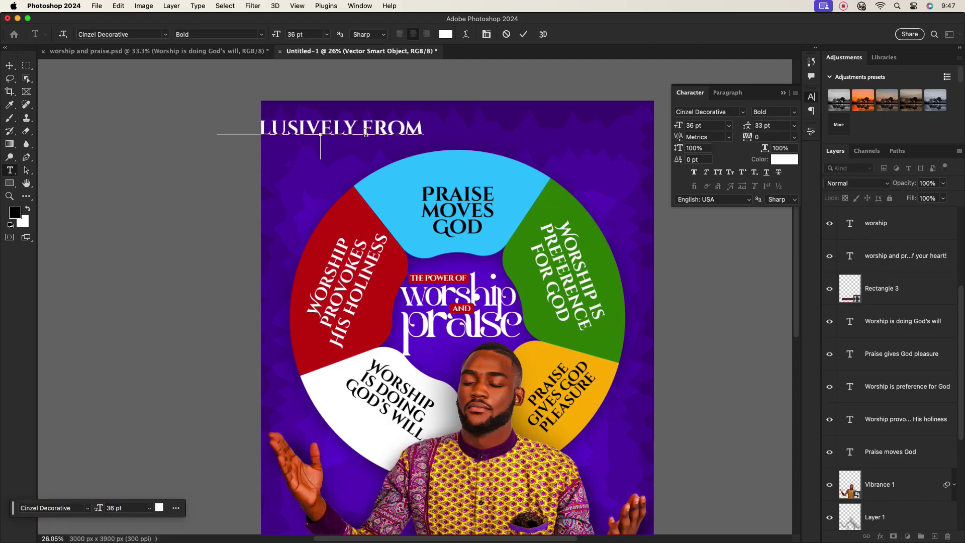
type("BIGTEAMTUTS")
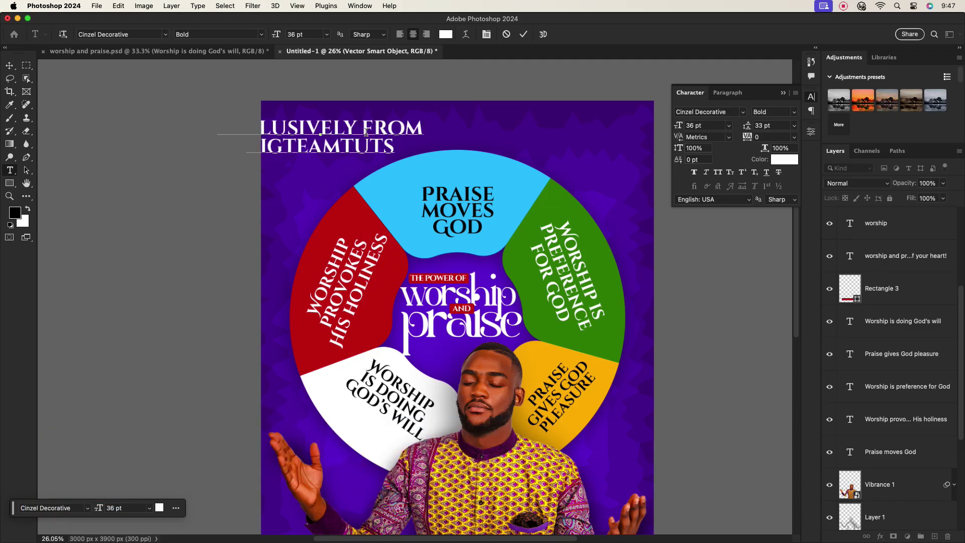
Step: Centre the Bigteamtuts credit above the wheel and set its "Exclusively from" line to 15 pt
left_click(10, 66)
left_click_drag(336, 127, 481, 125)
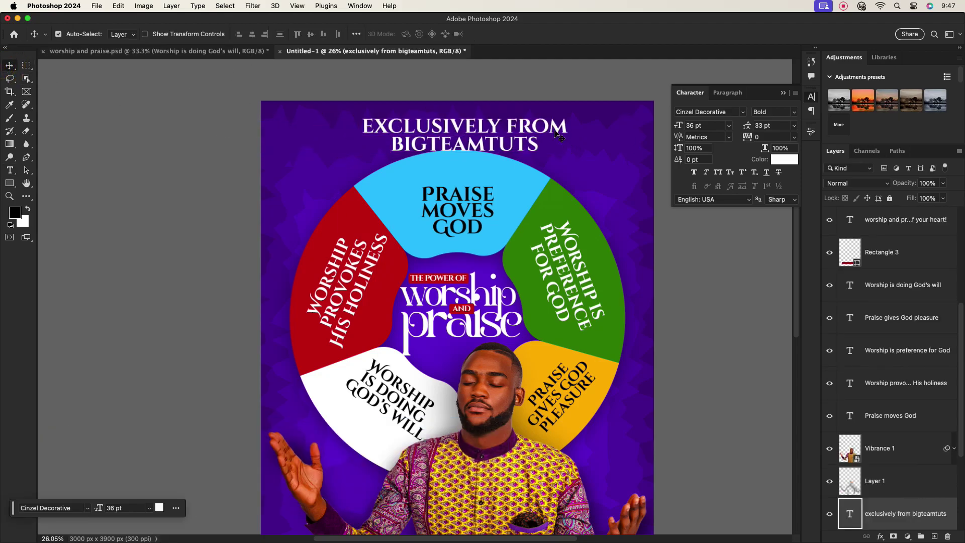
double_click(569, 129)
left_click_drag(569, 128, 361, 127)
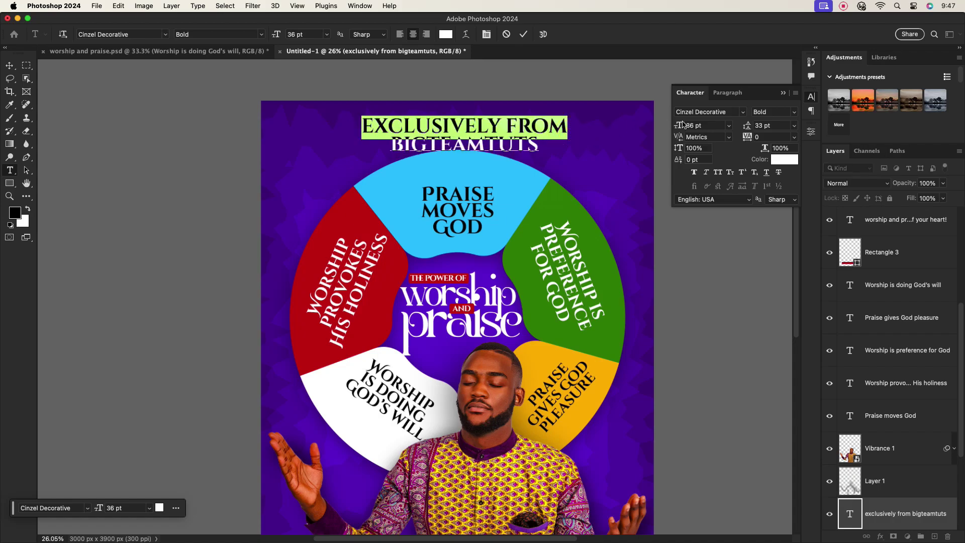
left_click(698, 126)
type("14")
key("Return")
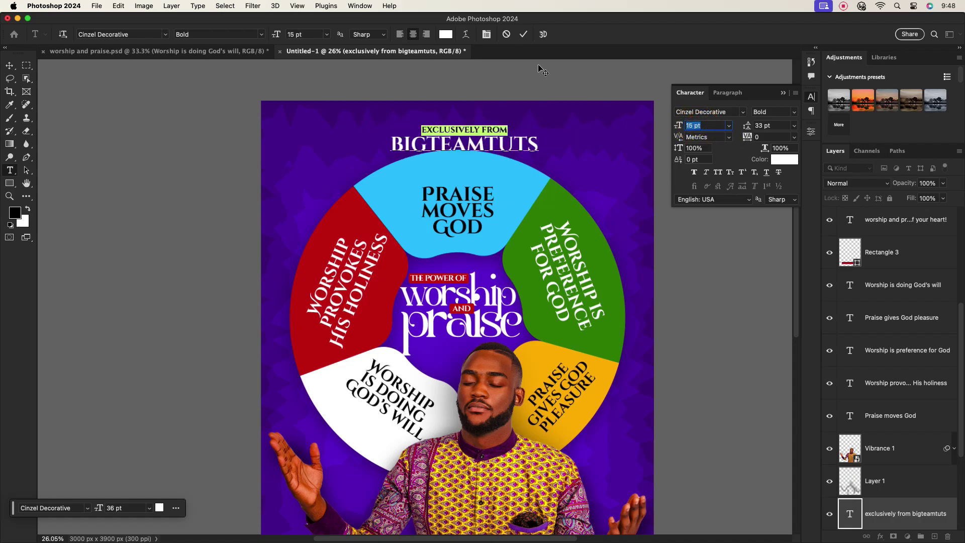
Step: Scale the Bigteamtuts credit to about 50% and move it into the poster's upper-right corner
left_click(524, 34)
key("v")
key("super+t")
left_click_drag(538, 137, 586, 146)
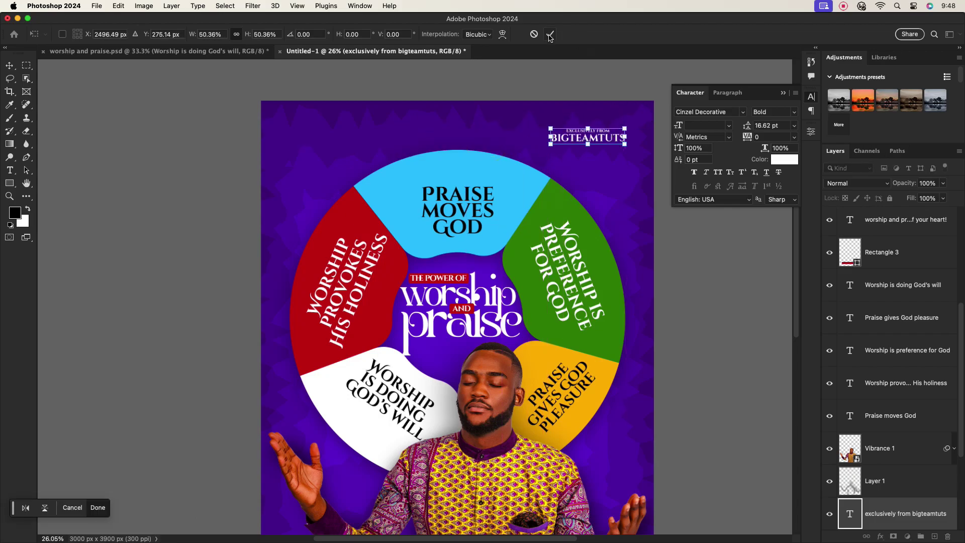
left_click(550, 35)
Step: Fine-tune the small red label and the word "and" in the title lockup so the word sits centred in the label
scroll(463, 226, "down", 2)
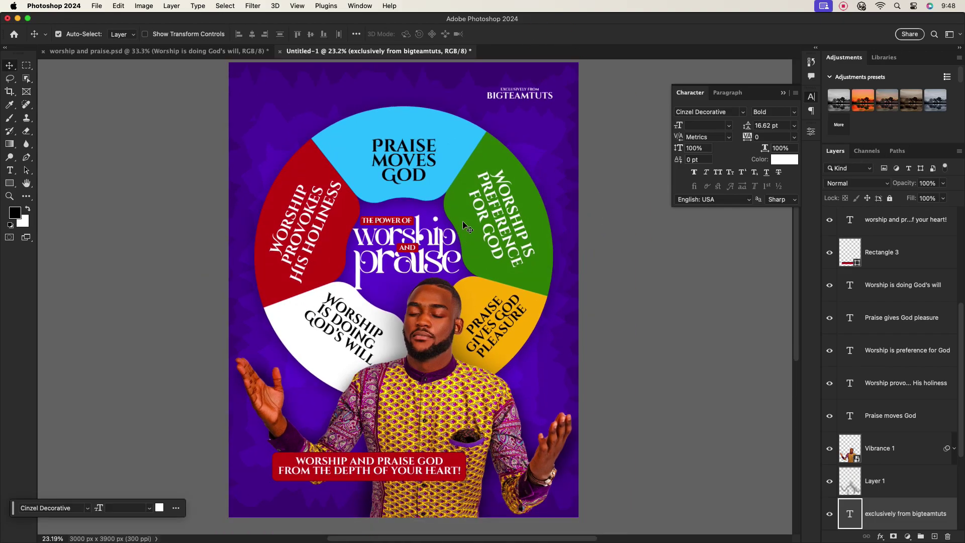
scroll(440, 238, "up", 4)
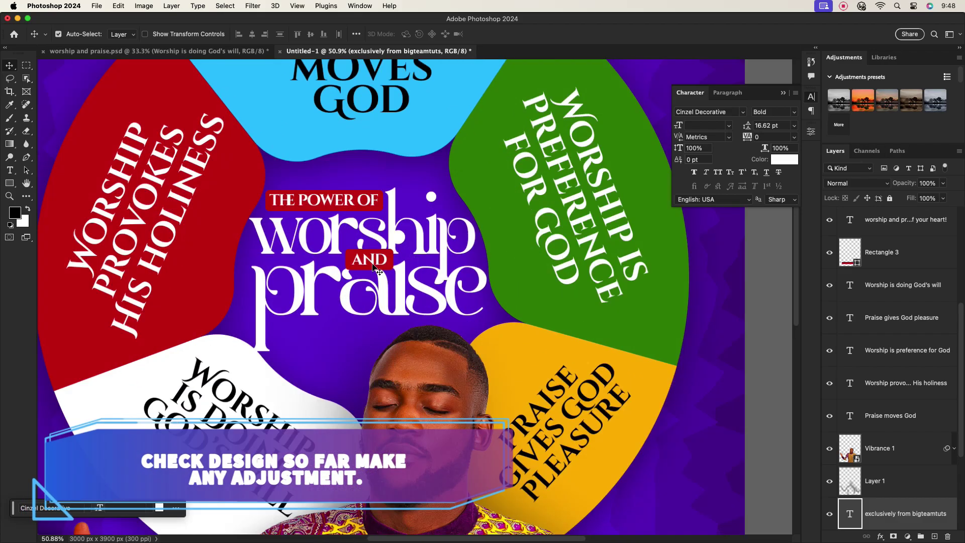
scroll(402, 263, "up", 5)
left_click_drag(397, 253, 436, 241)
scroll(452, 243, "down", 4)
scroll(478, 241, "up", 6)
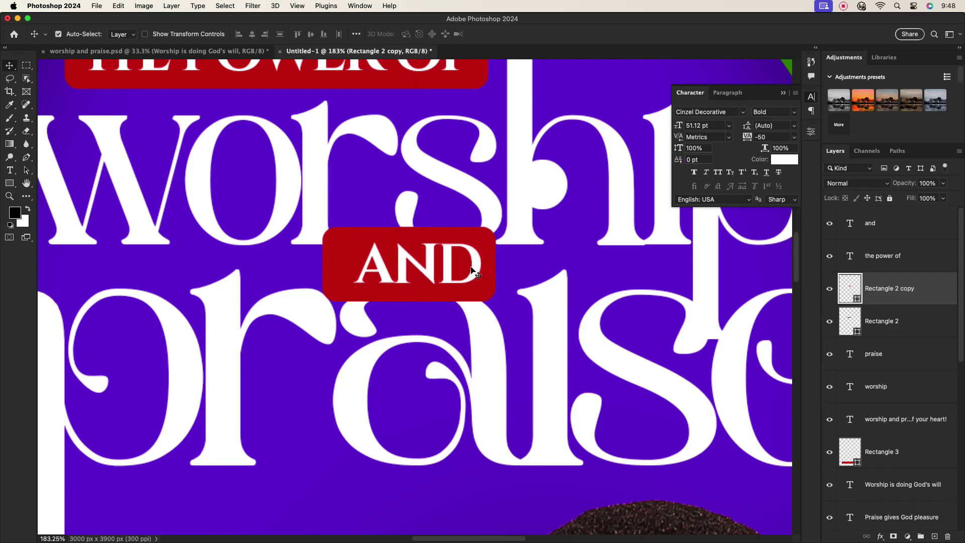
left_click(473, 272)
scroll(503, 261, "down", 5)
scroll(532, 251, "up", 3)
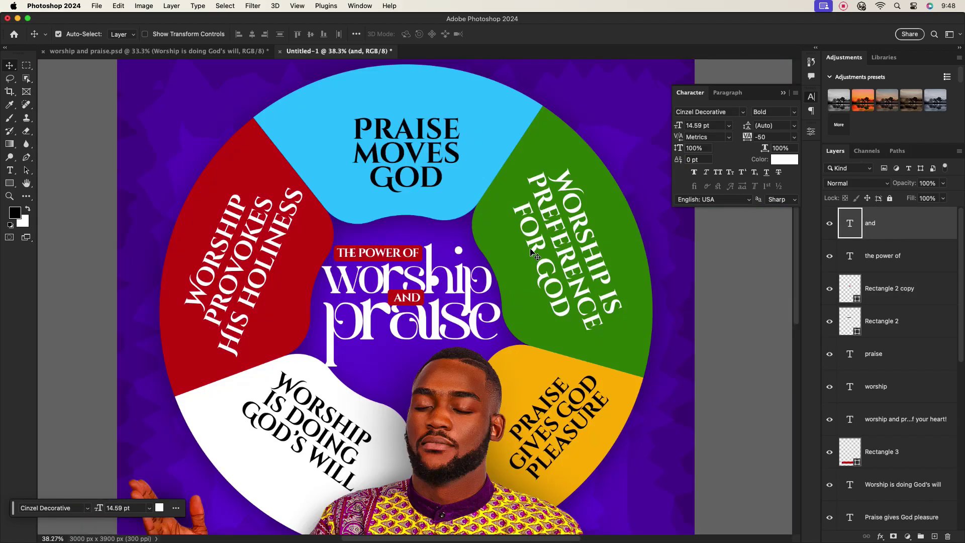
Step: Group the wheel, the purple rectangle and the gradient background layers, and name the group BG
scroll(532, 252, "down", 2)
scroll(518, 302, "down", 2)
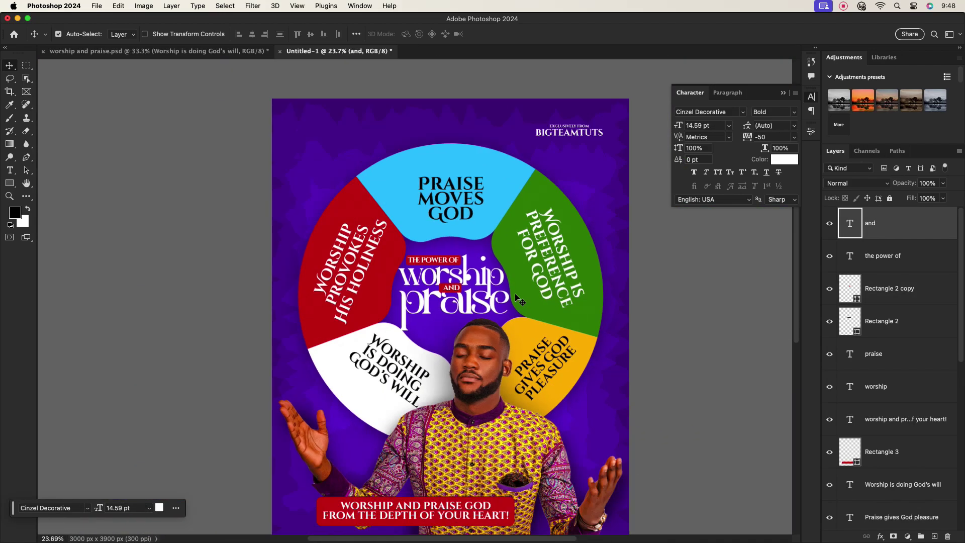
scroll(895, 377, "down", 10)
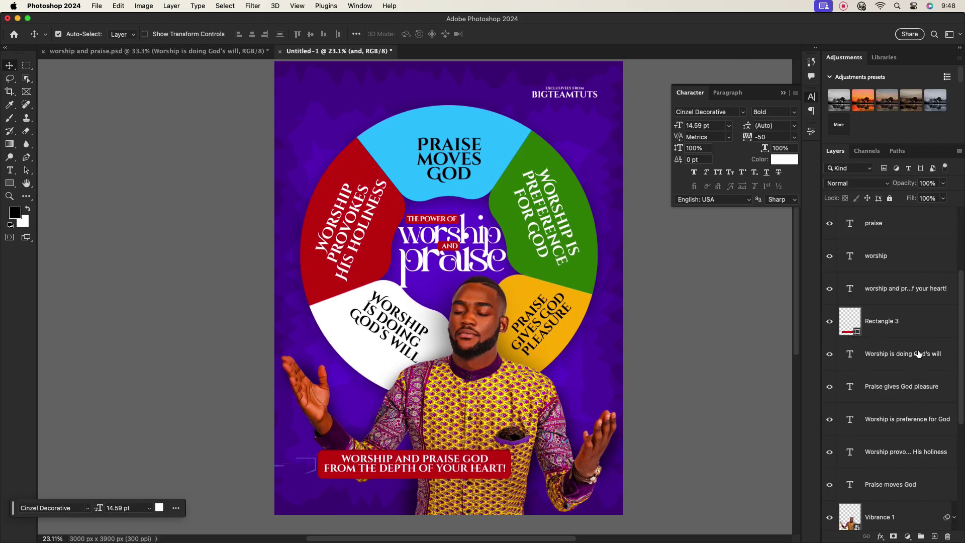
left_click(894, 481)
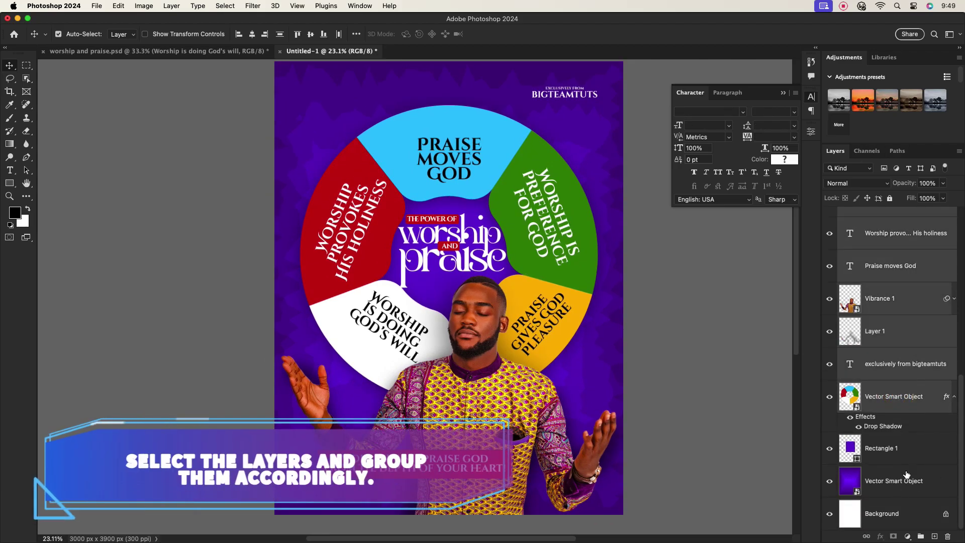
left_click(896, 396, "shift")
key("super+g")
double_click(875, 490)
type("b")
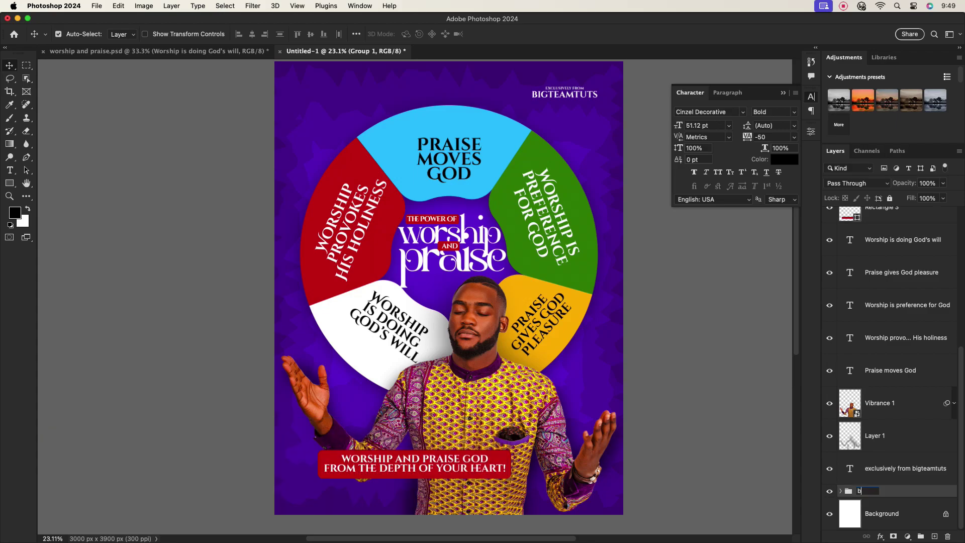
Step: Move the Bigteamtuts credit layer up below the red banner shape, and group the man's cutout with its shadow layer as IMAGE
left_click_drag(871, 460, 873, 252)
scroll(904, 419, "up", 3)
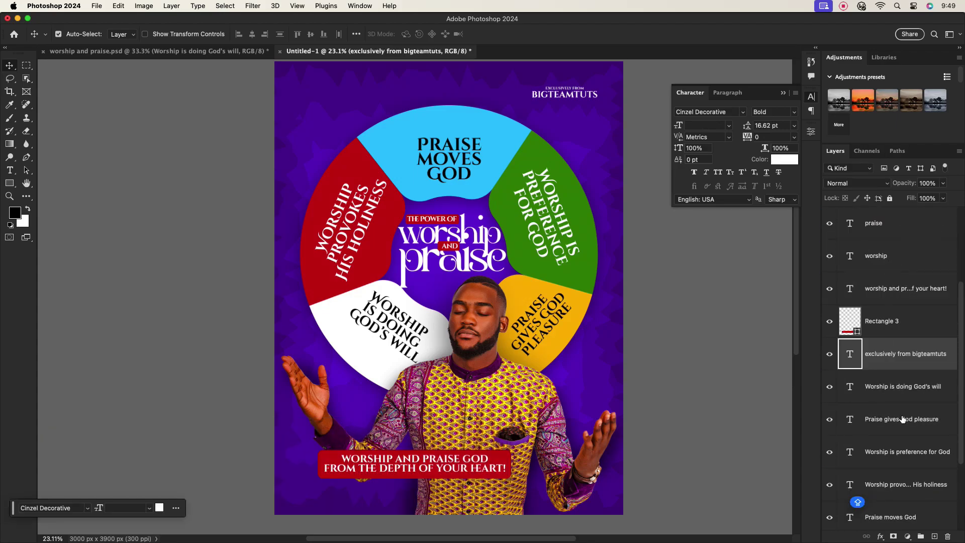
scroll(903, 418, "down", 3)
left_click(898, 468)
left_click(920, 536)
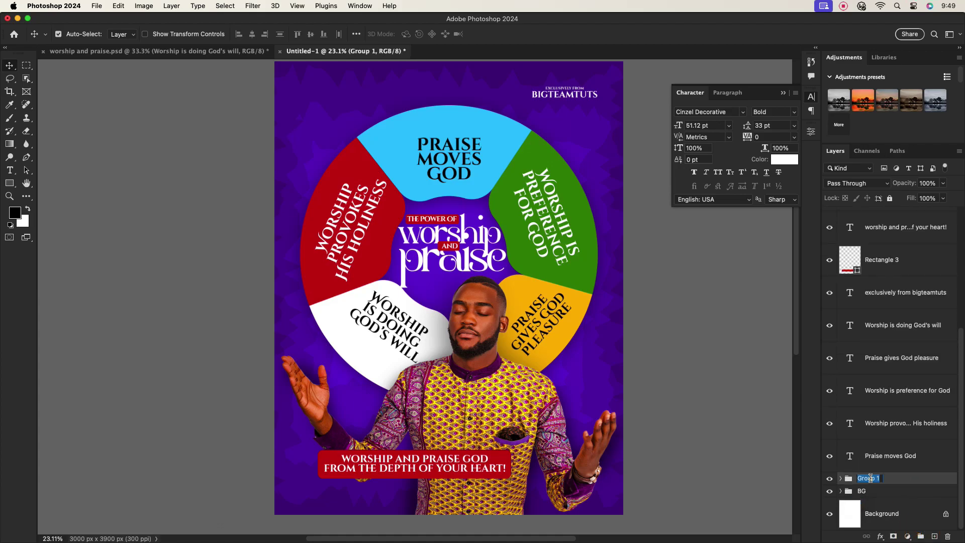
type("IMAGE")
Step: Group all layers from "and" down to "Praise moves God", including the label and banner shapes, and name the group TEXT
left_click(890, 456)
scroll(926, 472, "up", 5)
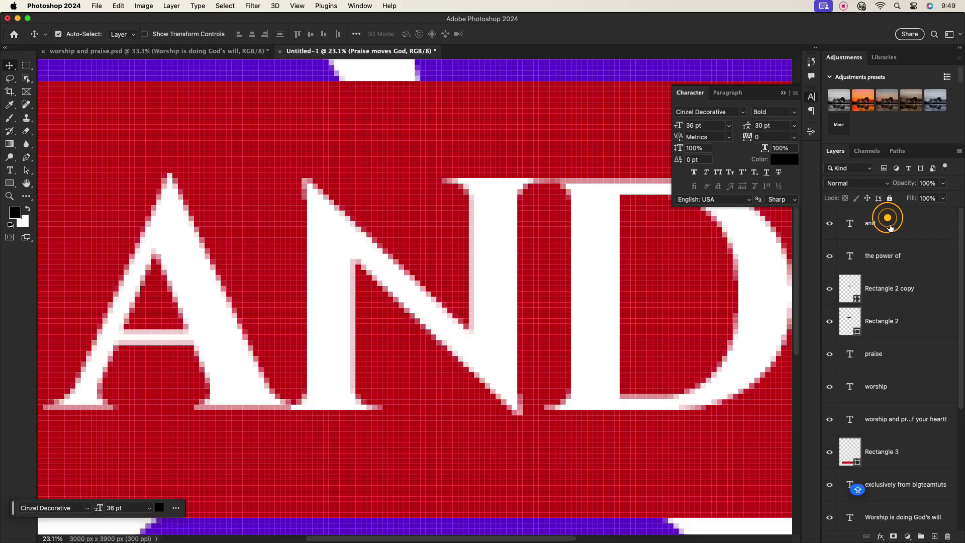
left_click(884, 222)
scroll(575, 342, "down", 3)
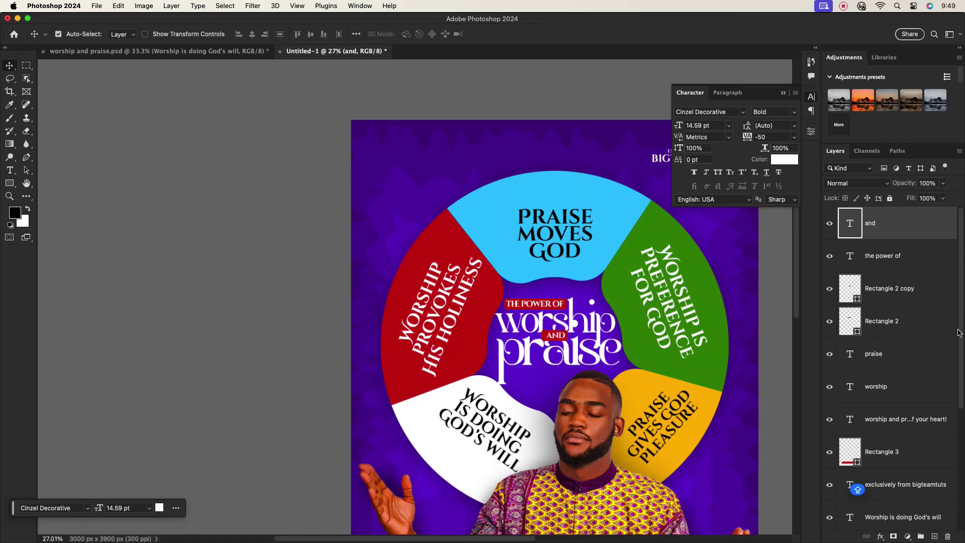
scroll(962, 340, "down", 5)
left_click(884, 454, "shift")
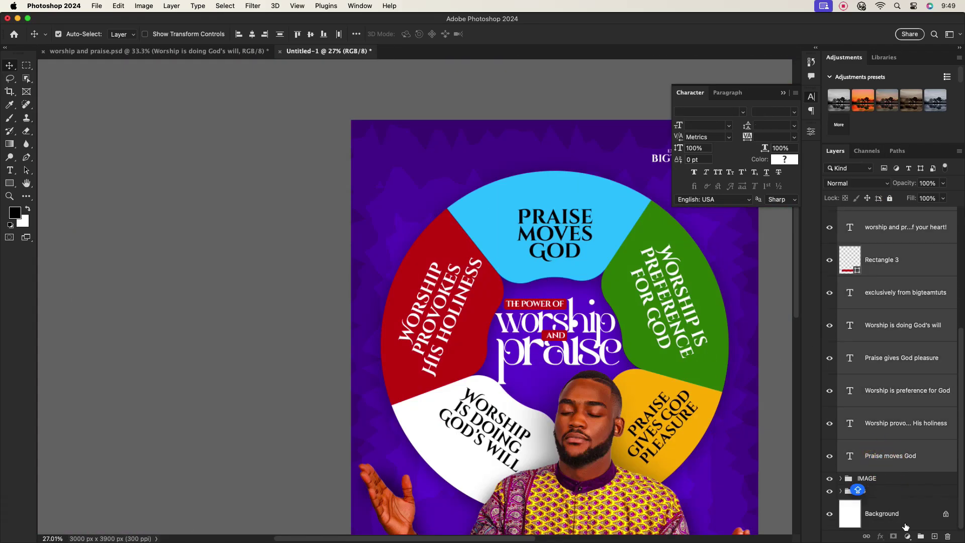
left_click(921, 535)
double_click(875, 213)
type("TEXT")
key("Return")
scroll(583, 259, "down", 3)
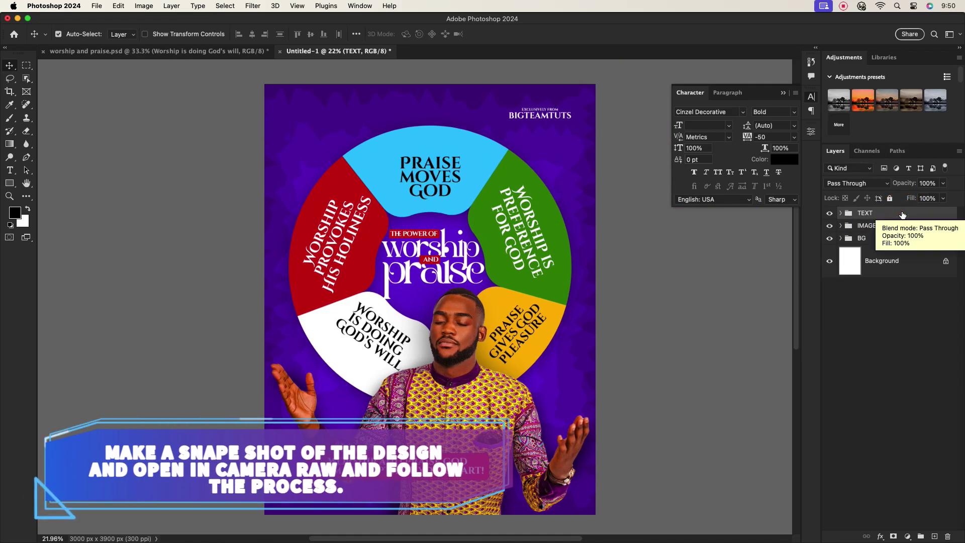
Step: Stamp all visible layers into a new layer above the groups and set its vibrance to +20 in the Camera Raw Filter
key("super+alt+shift+e")
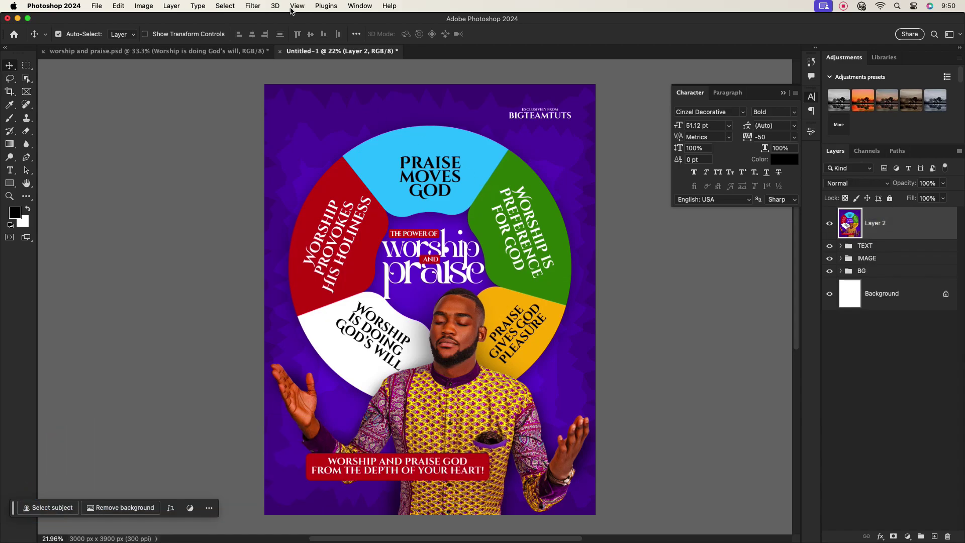
left_click(254, 6)
left_click(272, 101)
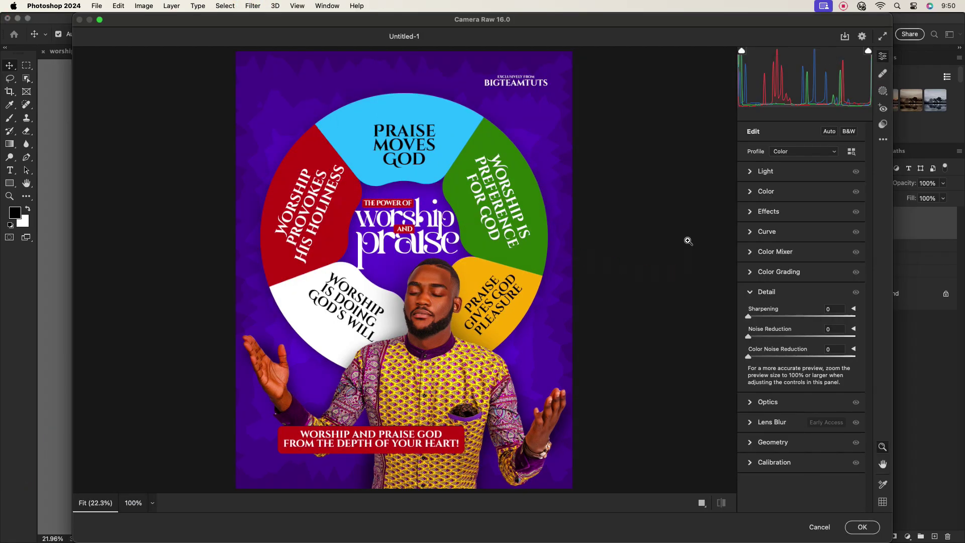
left_click(758, 196)
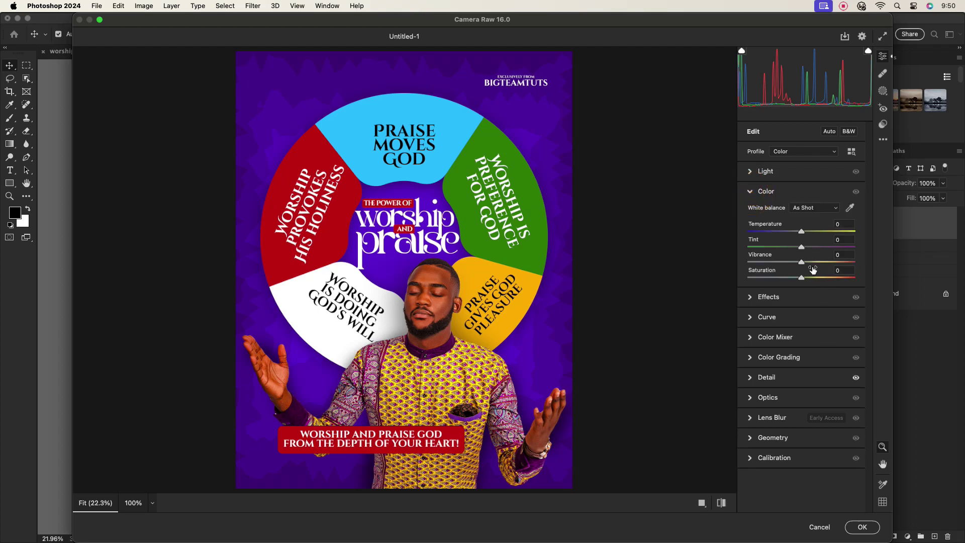
left_click_drag(803, 263, 812, 261)
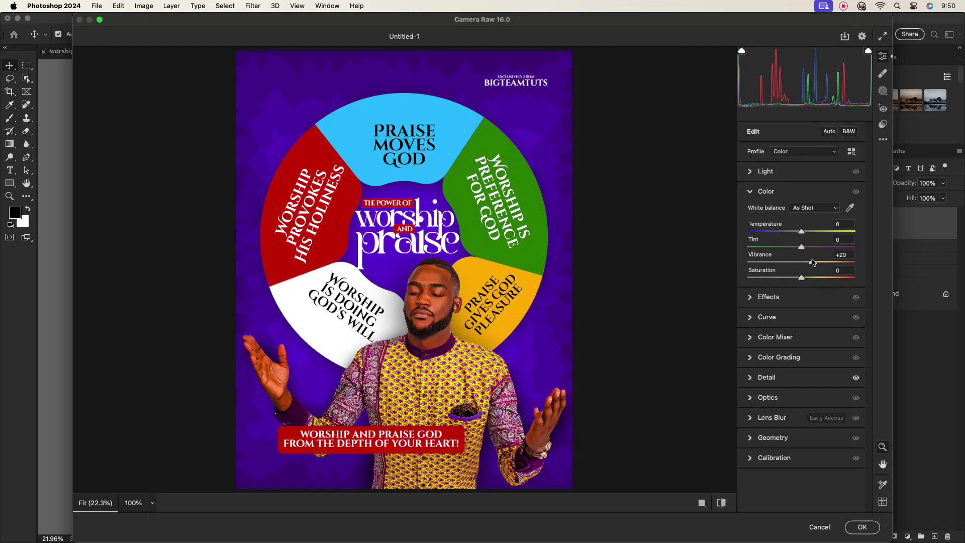
Step: Adjust the clarity of the stamped poster slightly in the Camera Raw effects
left_click(749, 190)
left_click(752, 212)
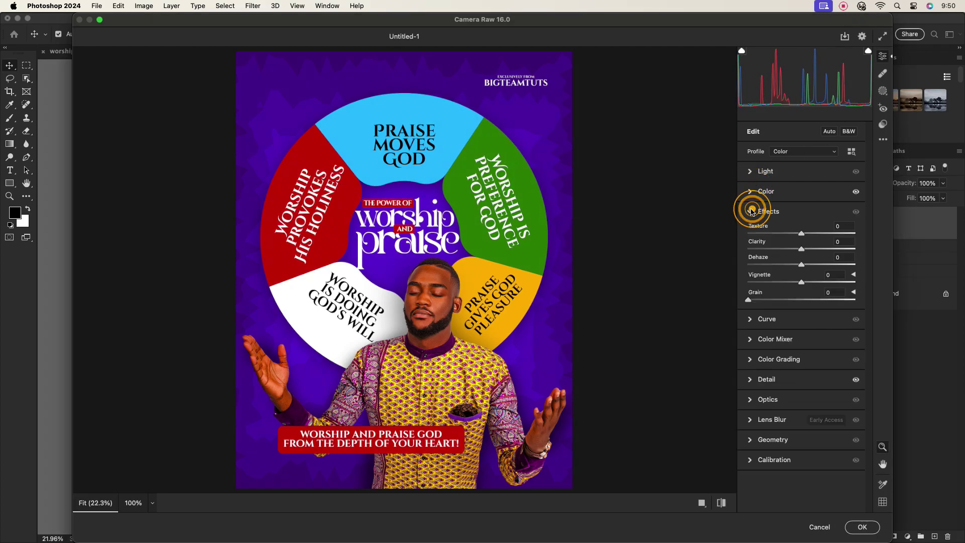
left_click_drag(802, 251, 802, 250)
left_click(752, 211)
Step: Set the parametric curve's lights to +9 and darks to -6, apply the filter, and compare the poster with and without the graded layer
left_click(752, 231)
left_click_drag(801, 416, 797, 432)
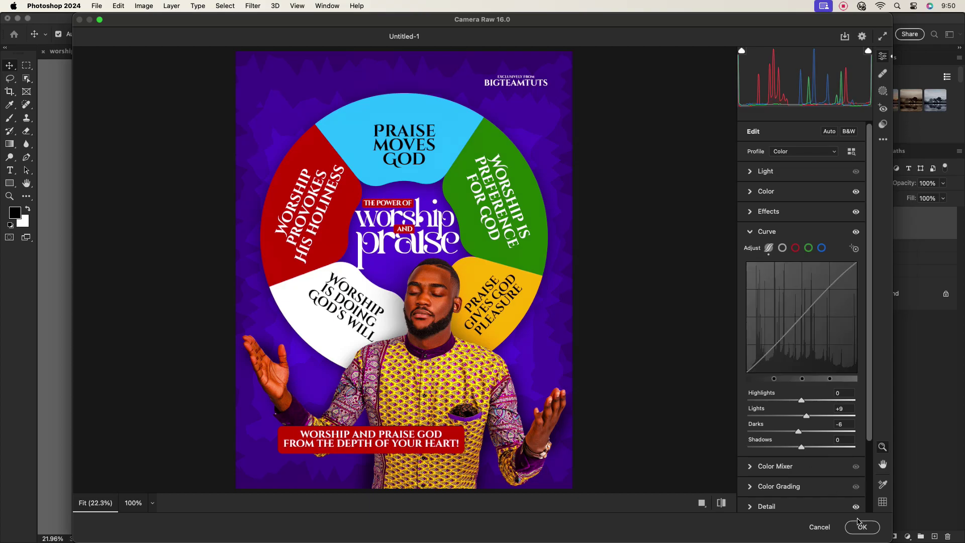
left_click(862, 526)
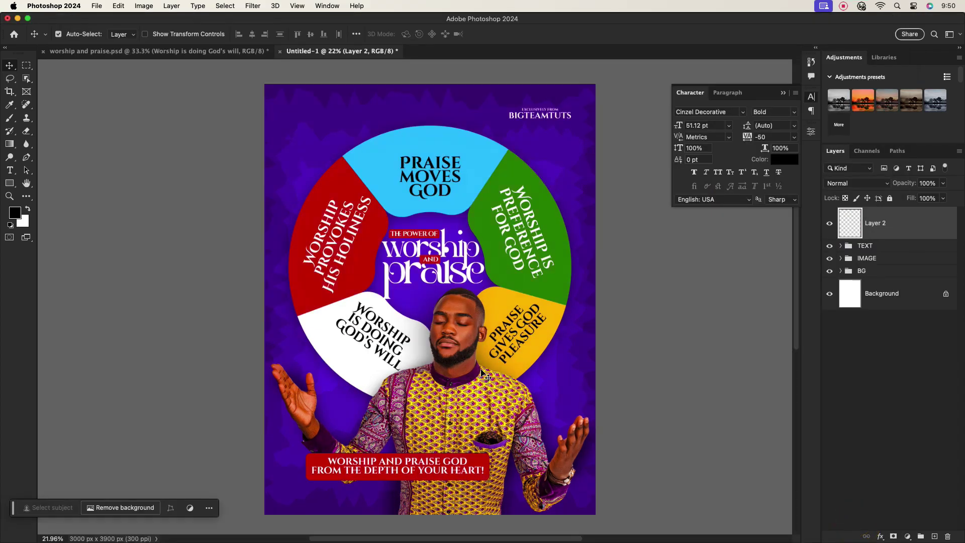
left_click(829, 224)
left_click(830, 224)
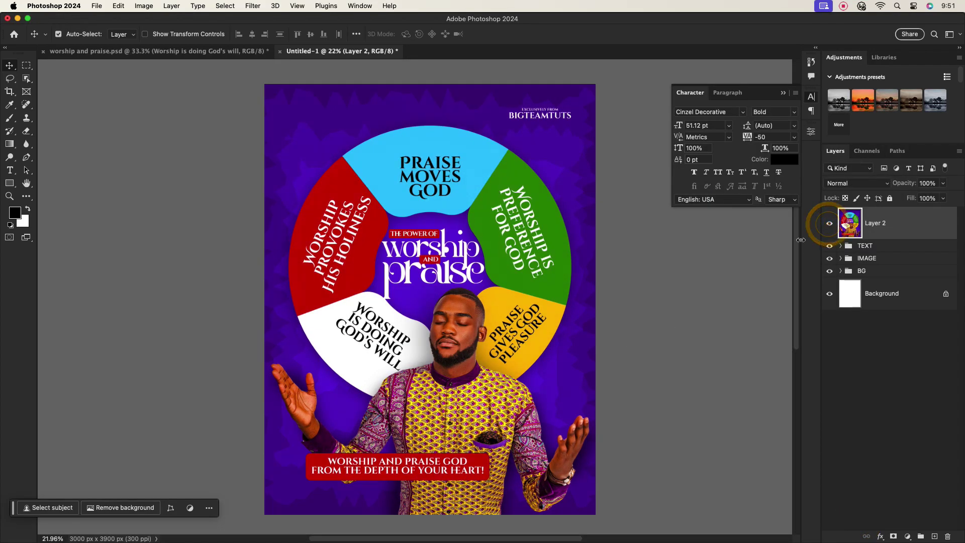